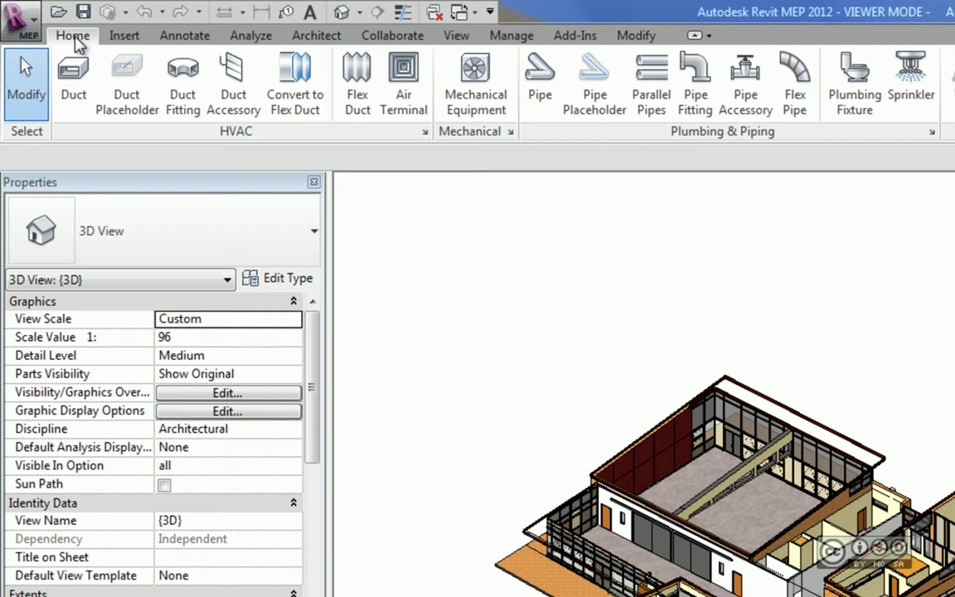
- Show the Insert tab's linking and import tools on the ribbon
{"action": "left_click", "coordinate": [122, 39]}
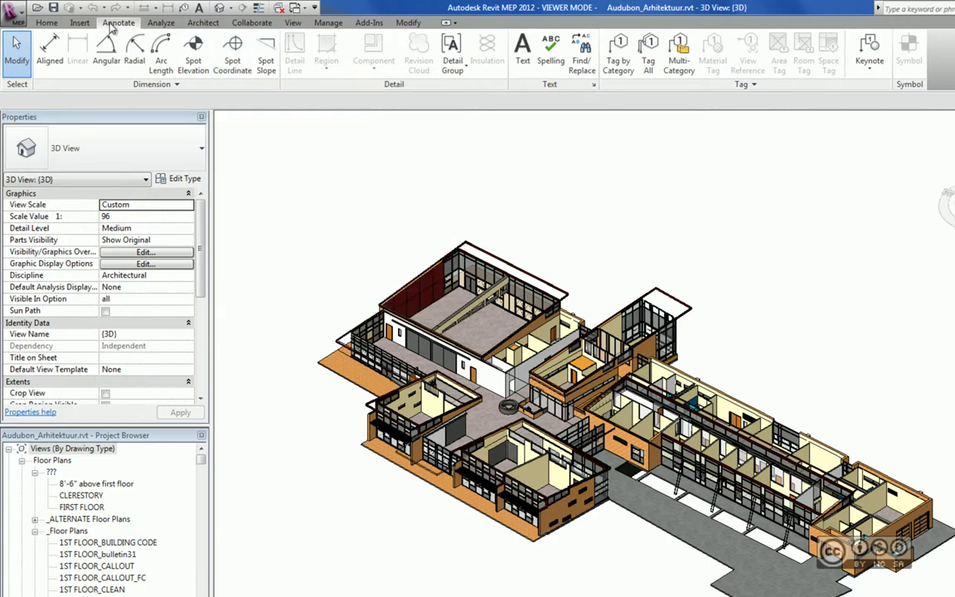
- Return the ribbon to the Home tab's HVAC, plumbing and electrical tools
{"action": "left_click", "coordinate": [51, 25]}
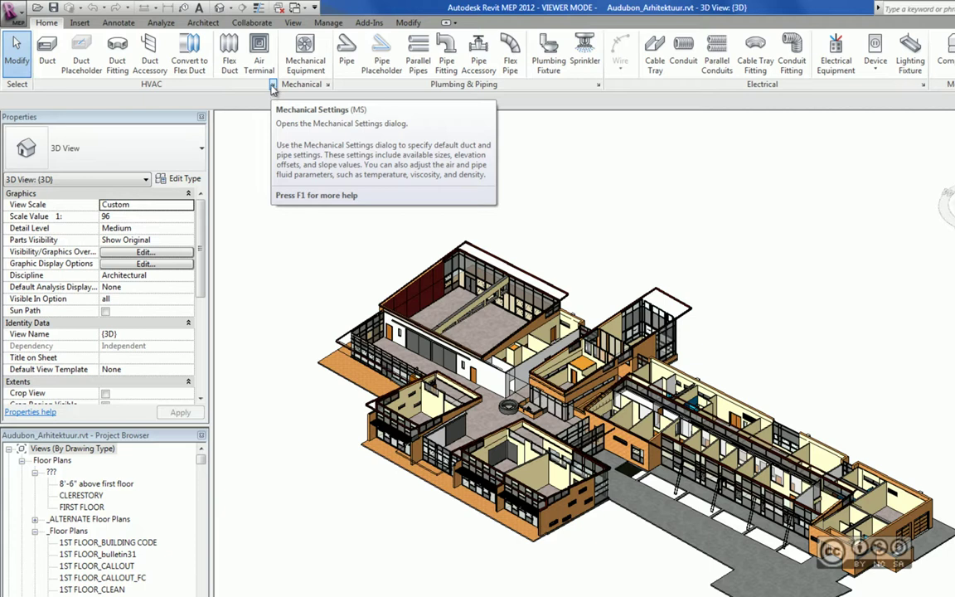
- Close Mechanical Settings without changes and bring up the Insert tab's linking and import tools
{"action": "left_click", "coordinate": [273, 88]}
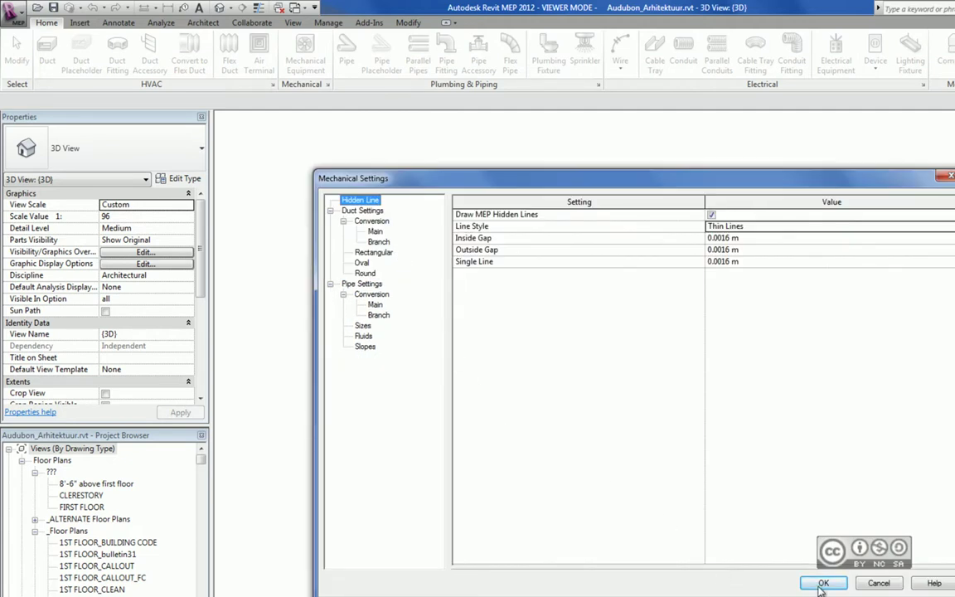
{"action": "left_click", "coordinate": [870, 585]}
{"action": "left_click", "coordinate": [82, 23]}
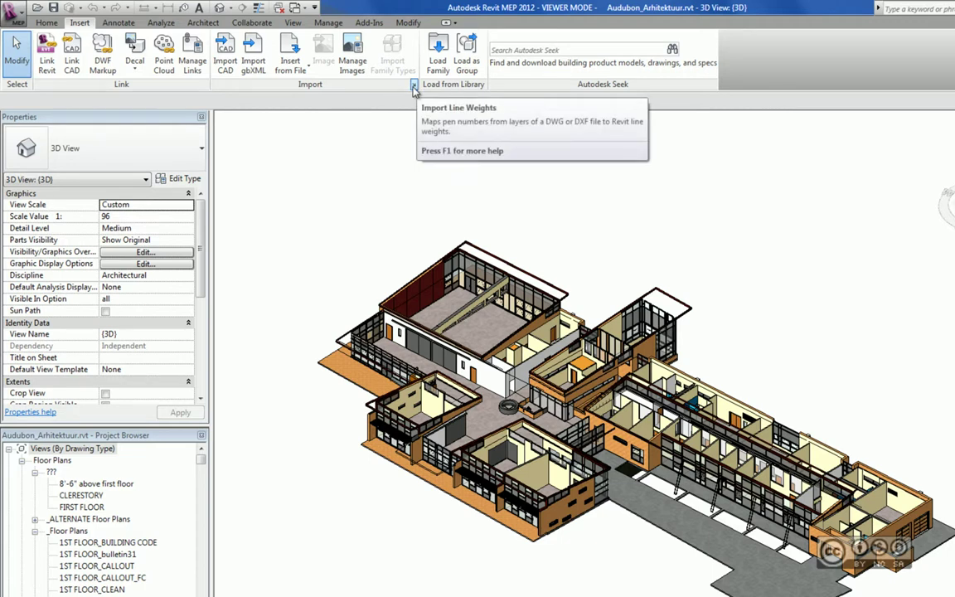
{"action": "left_click", "coordinate": [414, 88]}
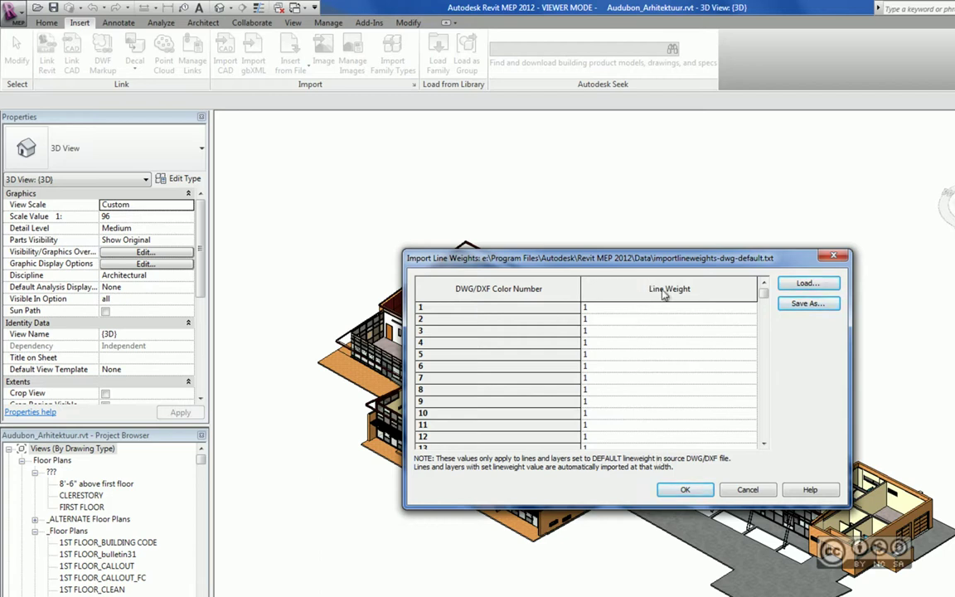
{"action": "left_click", "coordinate": [749, 489]}
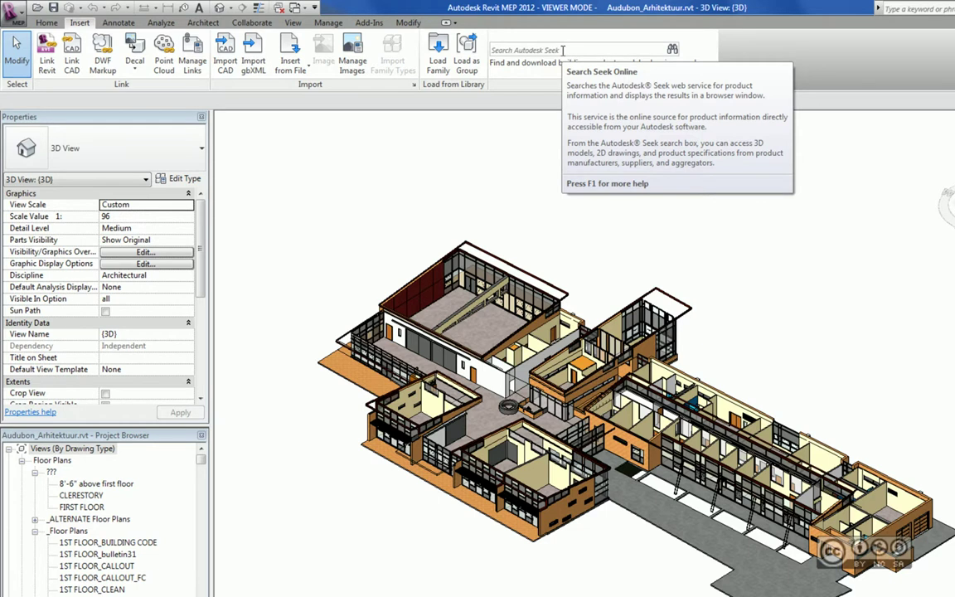
- Switch the ribbon to the Annotate tab's dimension, detail, text and tag tools
{"action": "left_click", "coordinate": [124, 23]}
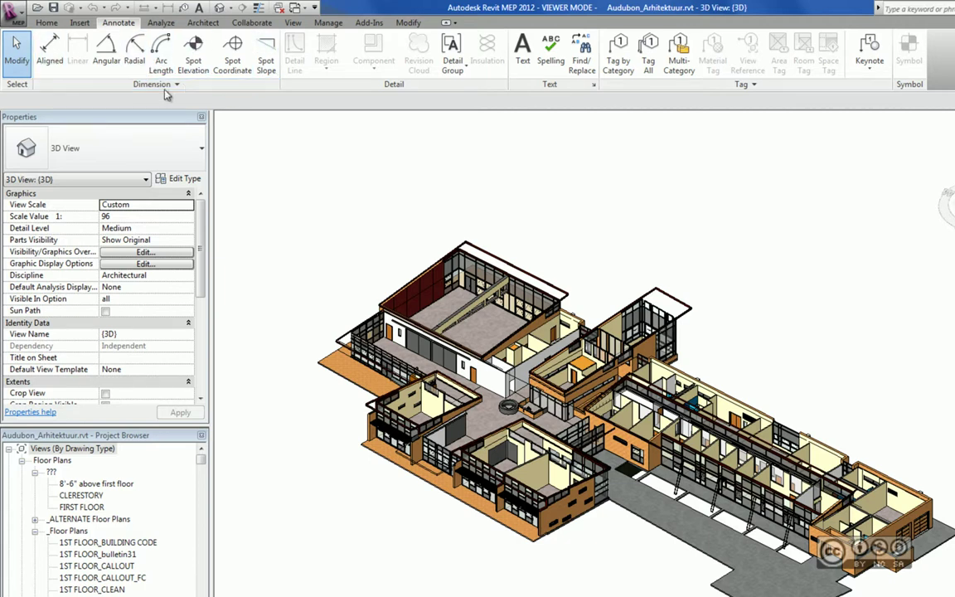
{"action": "left_click", "coordinate": [162, 80]}
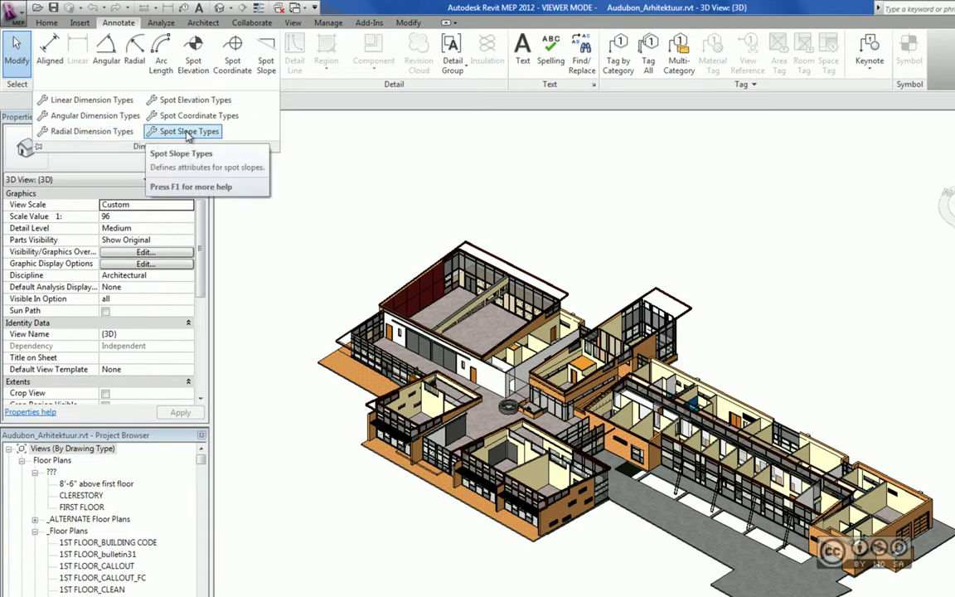
{"action": "left_click", "coordinate": [738, 84]}
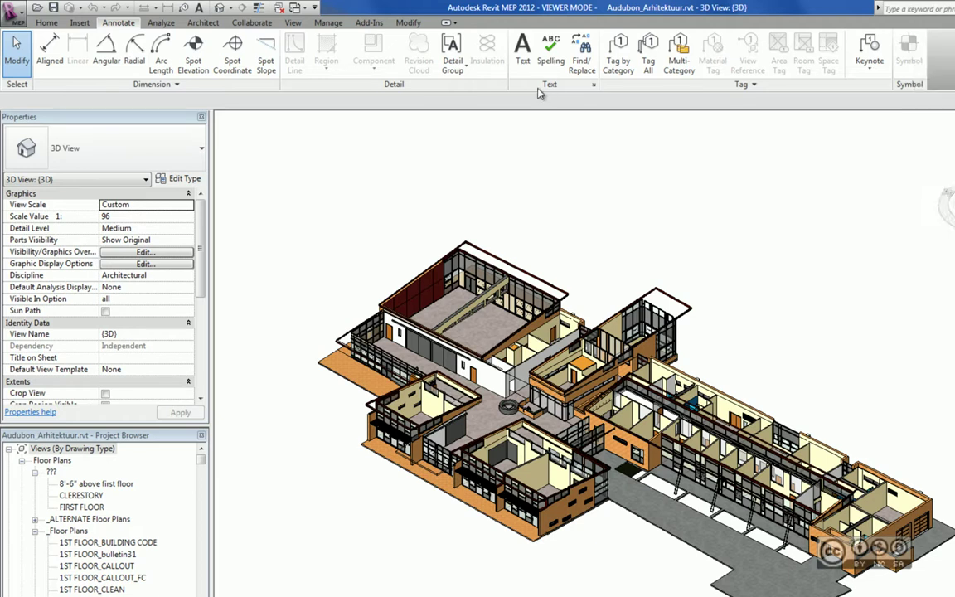
{"action": "left_click", "coordinate": [594, 85]}
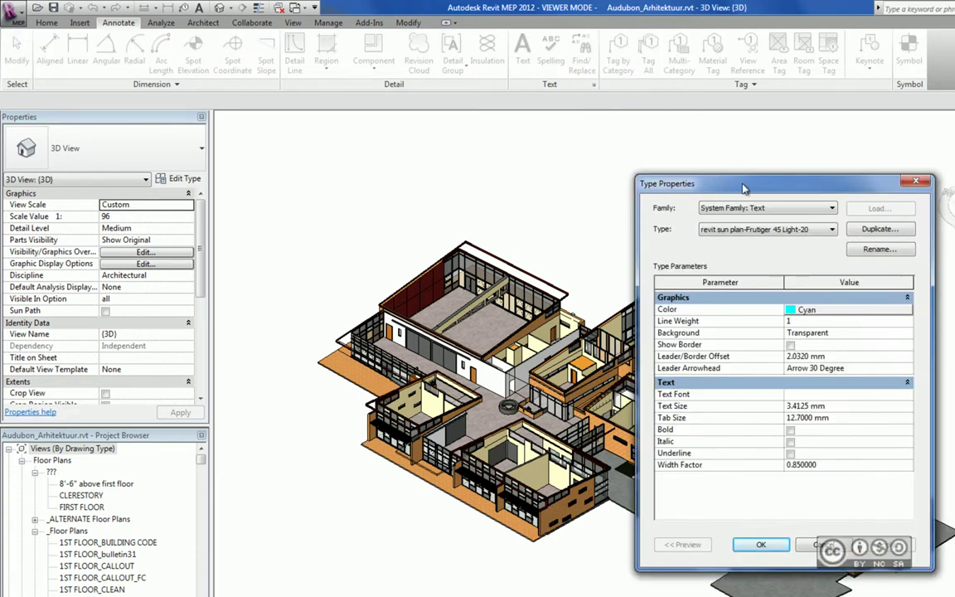
{"action": "key", "text": "Escape"}
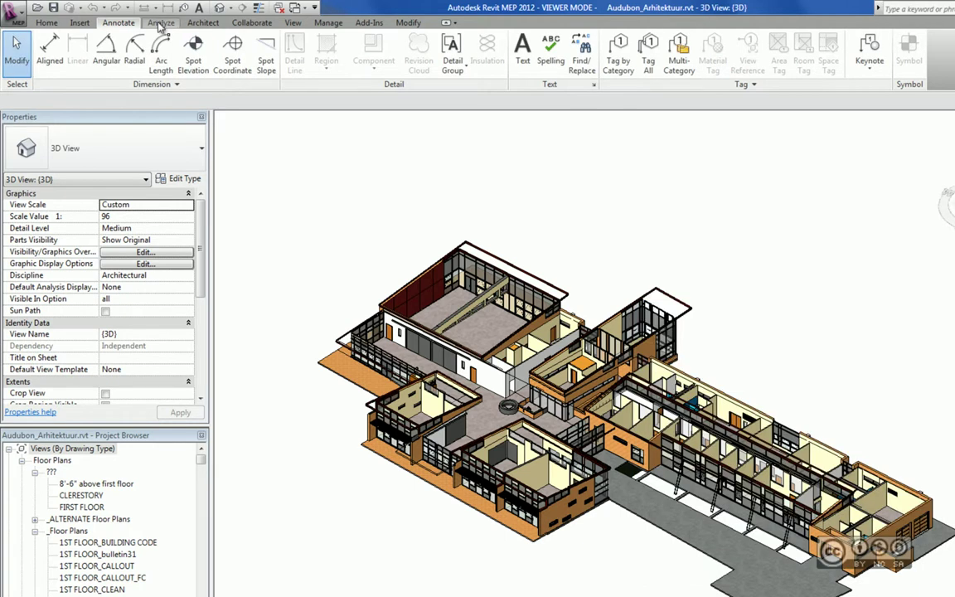
- Bring up the Analyze tab's load calculation, system check and energy analysis tools
{"action": "left_click", "coordinate": [160, 23]}
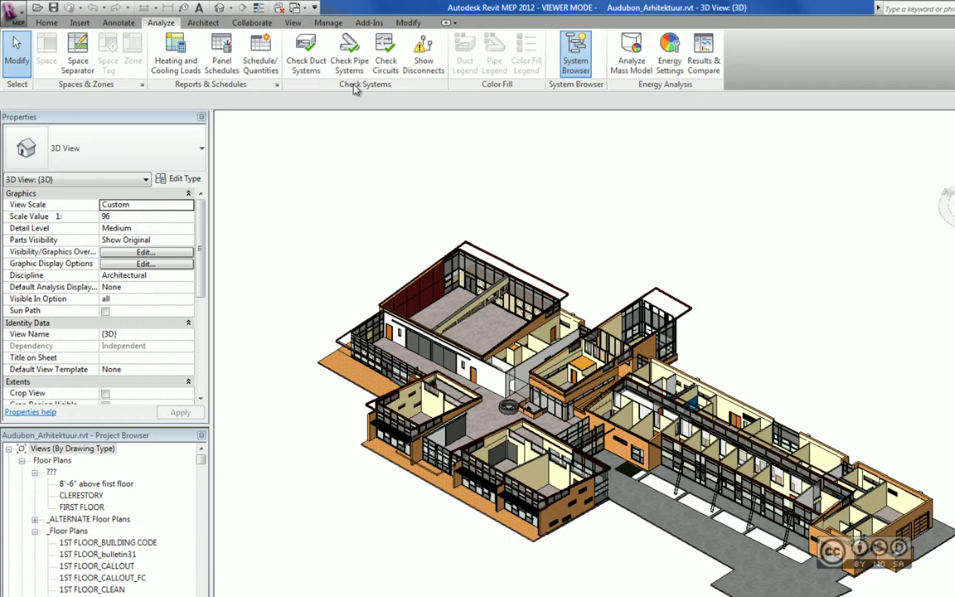
- Glance at the architectural modelling tools, then show the Collaborate tab's workset and editing-request tools
{"action": "left_click", "coordinate": [203, 23]}
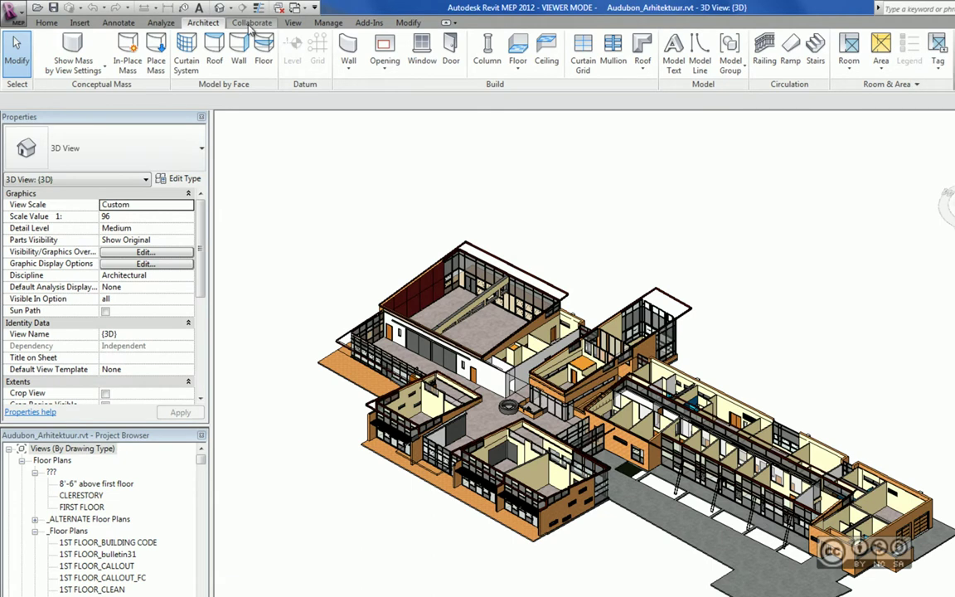
{"action": "left_click", "coordinate": [250, 24]}
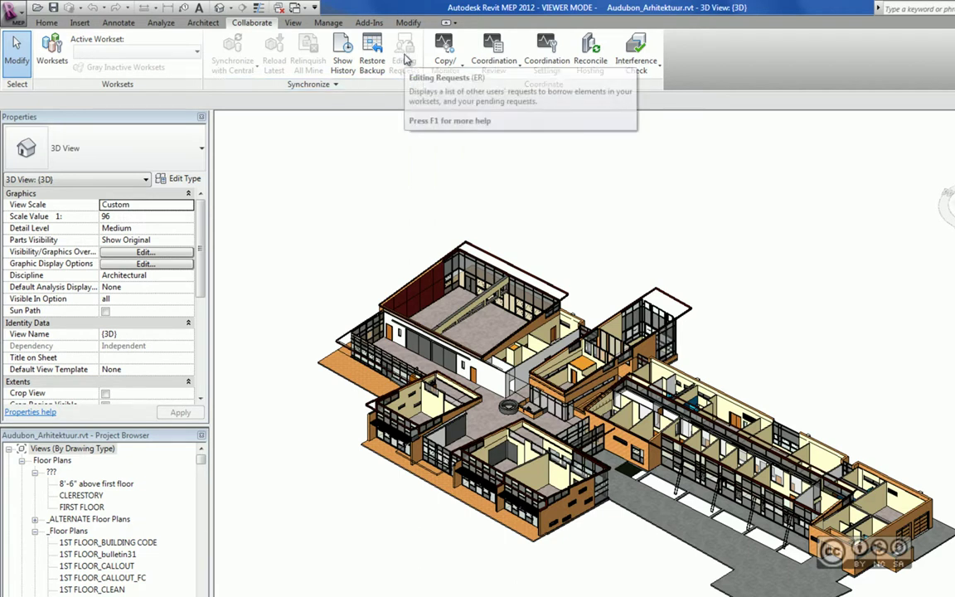
{"action": "mouse_move", "coordinate": [404, 56]}
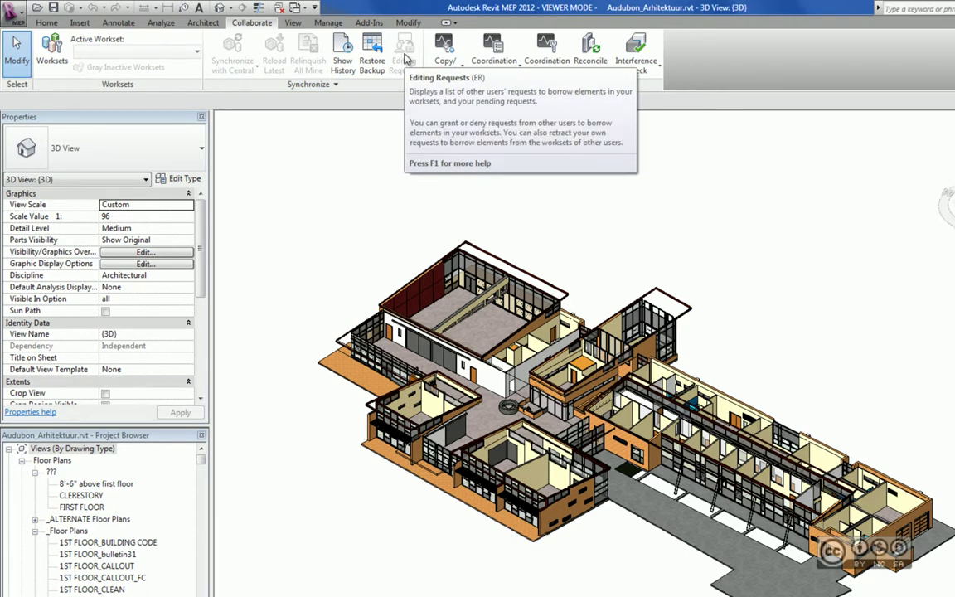
- Display the View tab's Graphics, Create, Sheet Composition and Windows panels
{"action": "left_click", "coordinate": [293, 22]}
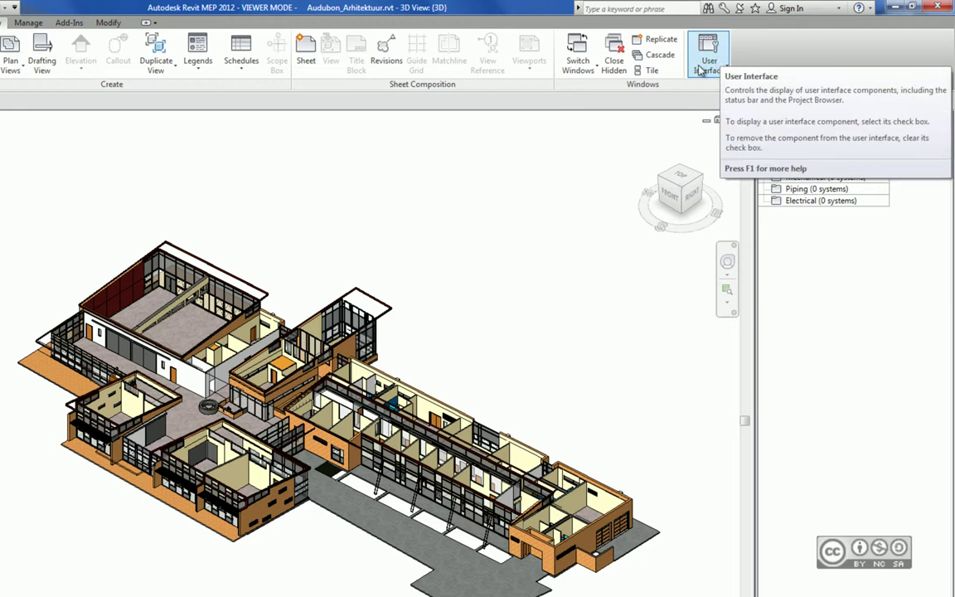
{"action": "left_click", "coordinate": [706, 64]}
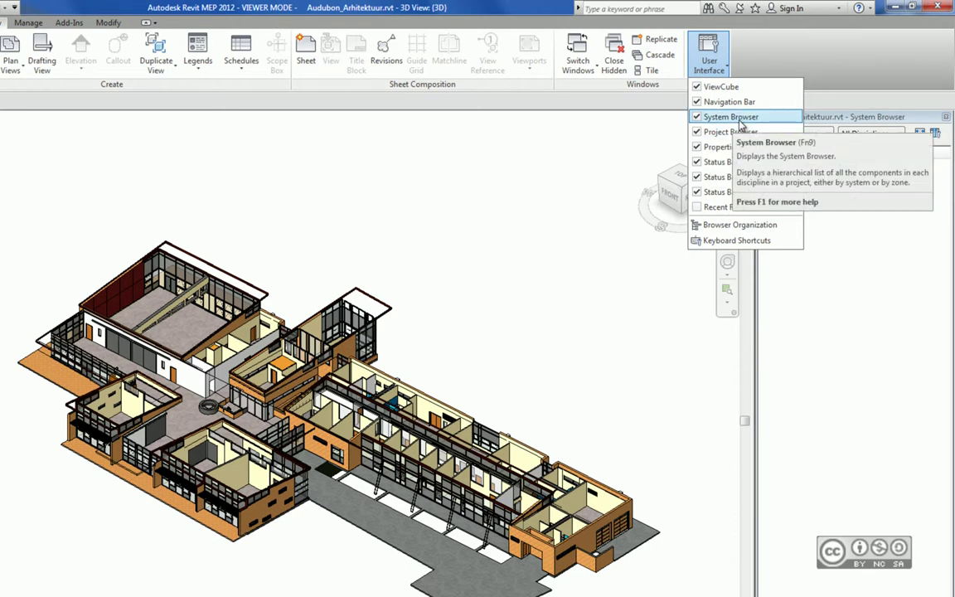
{"action": "left_click", "coordinate": [862, 101]}
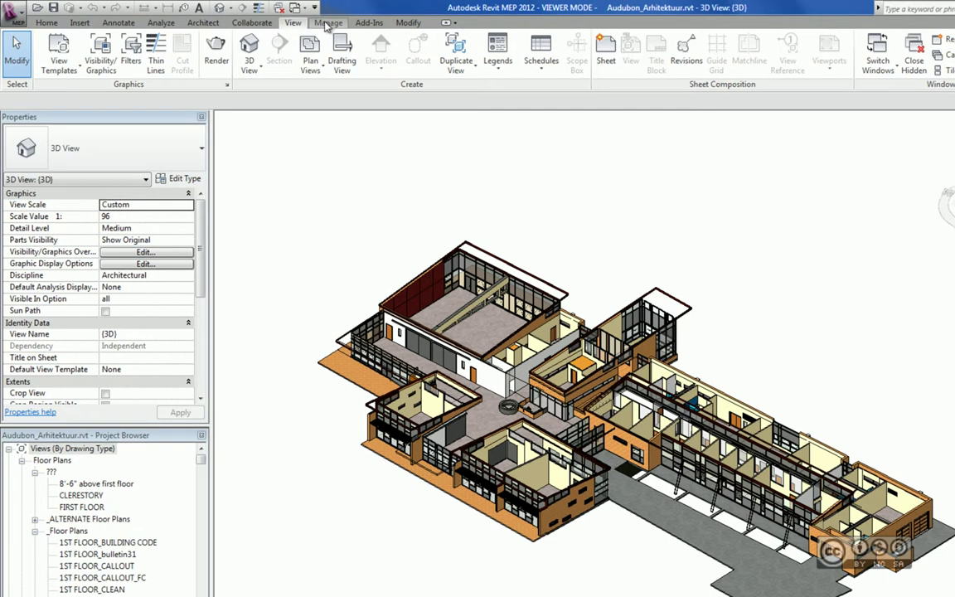
- Review the Manage tab's Additional Settings and MEP Settings lists, ending on the Modify tools
{"action": "left_click", "coordinate": [327, 22]}
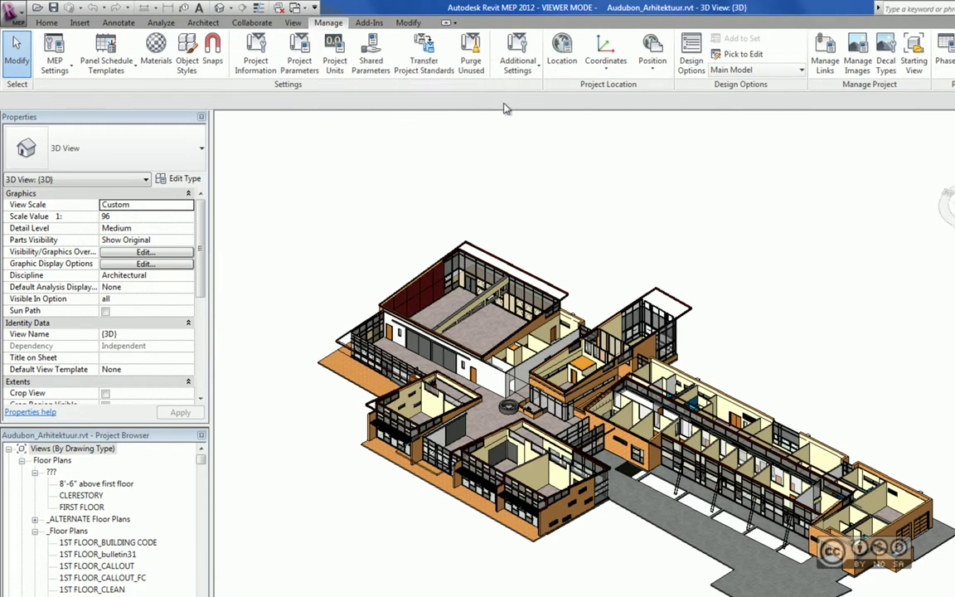
{"action": "left_click", "coordinate": [528, 55]}
{"action": "left_click", "coordinate": [64, 68]}
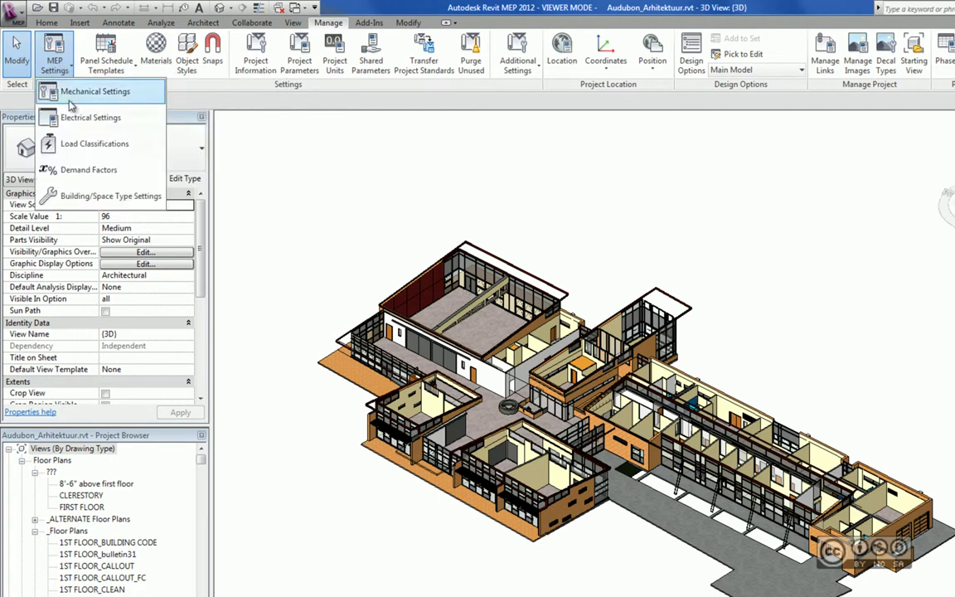
{"action": "left_click", "coordinate": [408, 25]}
{"action": "left_click", "coordinate": [409, 25]}
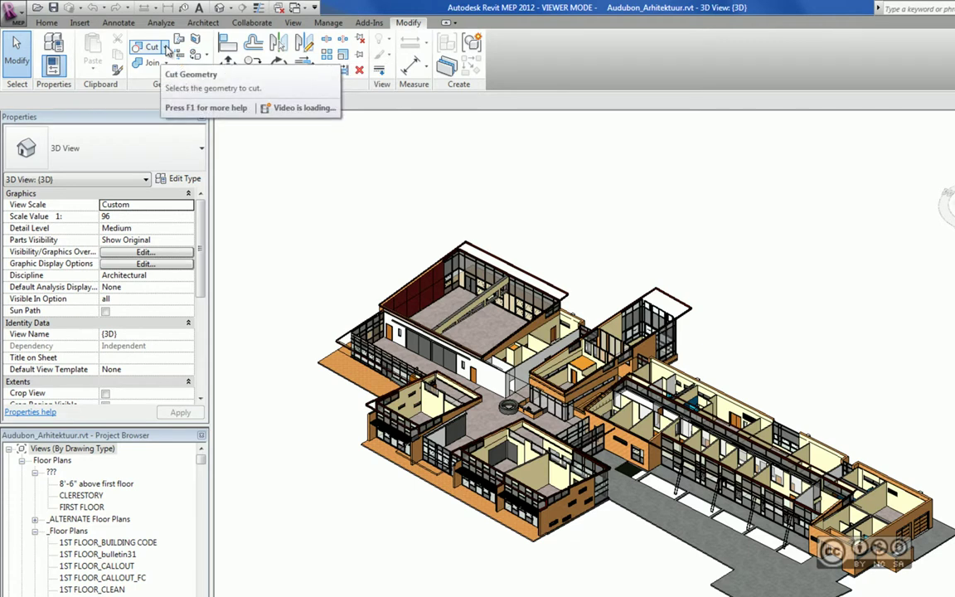
- Look over the Cut geometry options, then show the Add-Ins tab's External Tools
{"action": "left_click", "coordinate": [167, 50]}
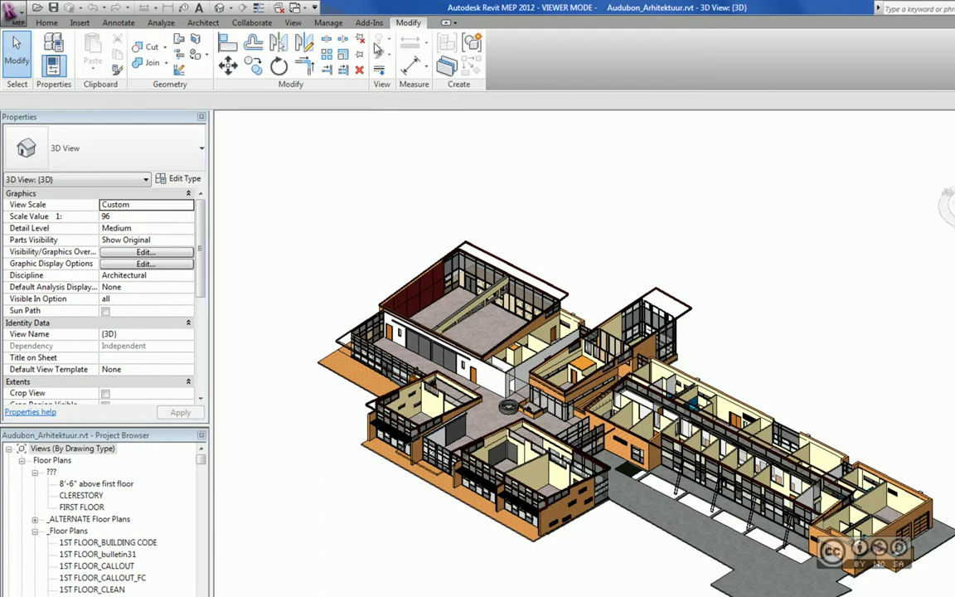
{"action": "left_click", "coordinate": [368, 23]}
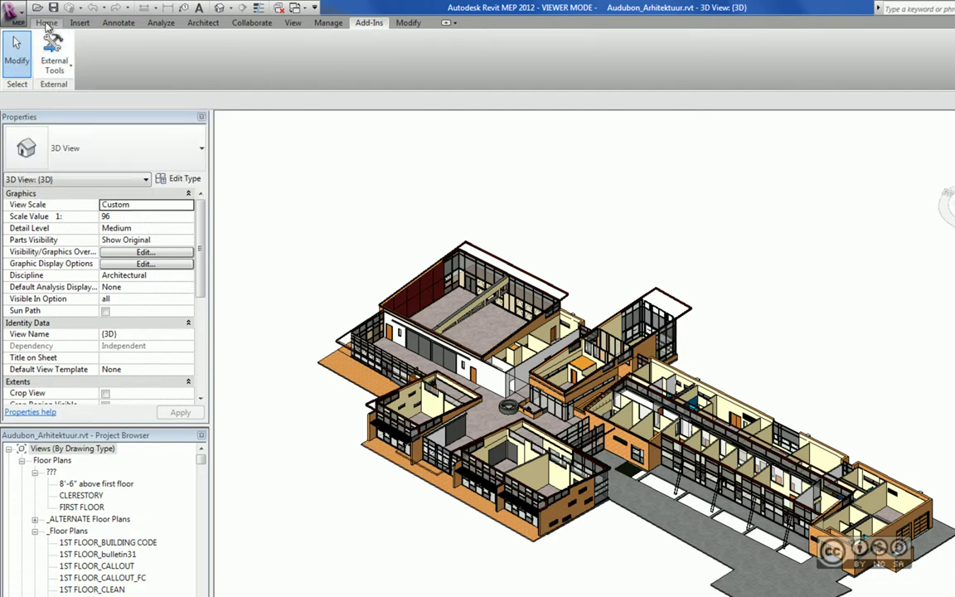
- Switch between the Home and Insert tabs and cancel any active command with Esc
{"action": "left_click", "coordinate": [46, 23]}
{"action": "left_click", "coordinate": [80, 24]}
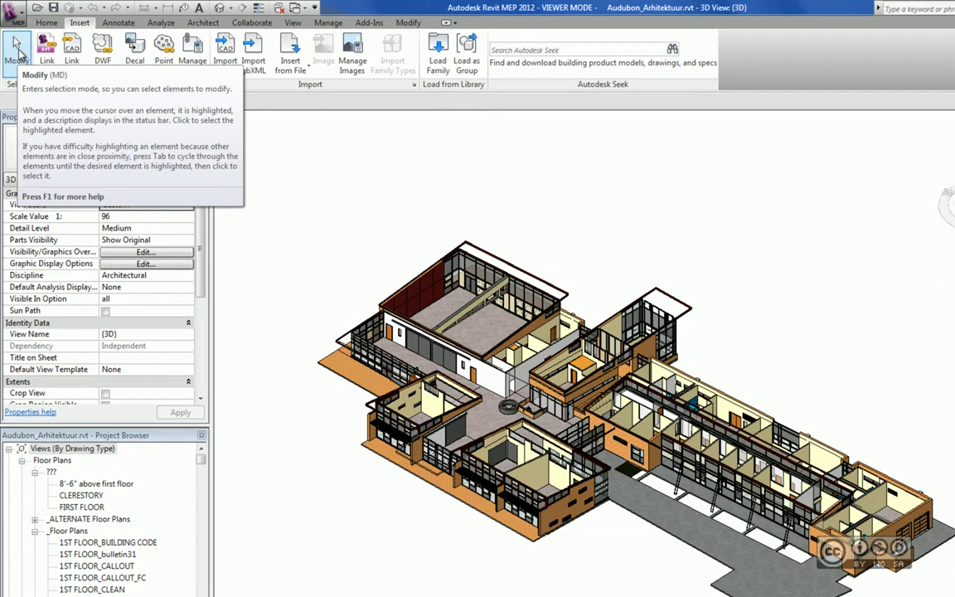
{"action": "key", "text": "Escape"}
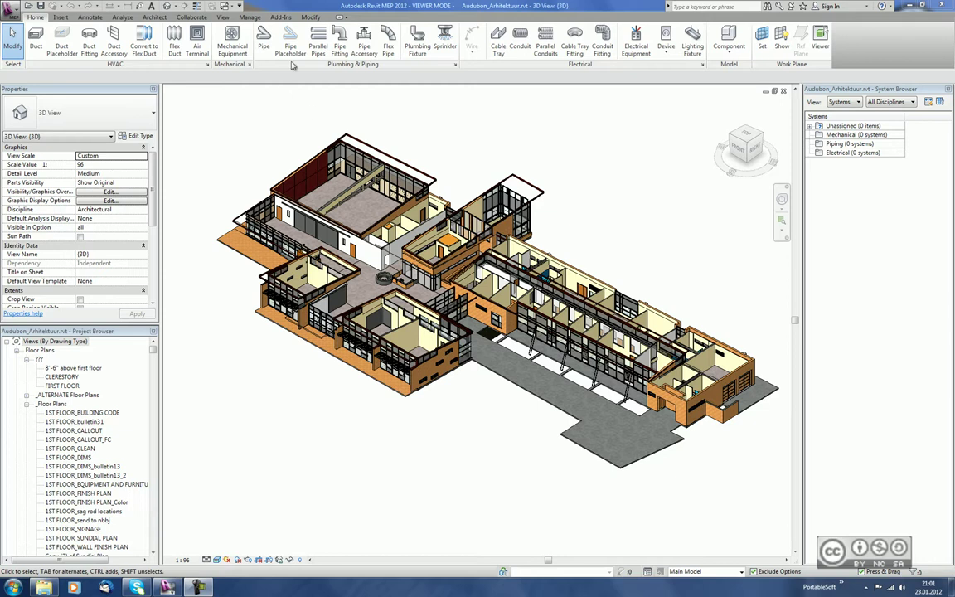
- Select a floor in the architectural model, then bring up the Audubon_MEP.rvt 3D view
{"action": "left_click", "coordinate": [311, 17]}
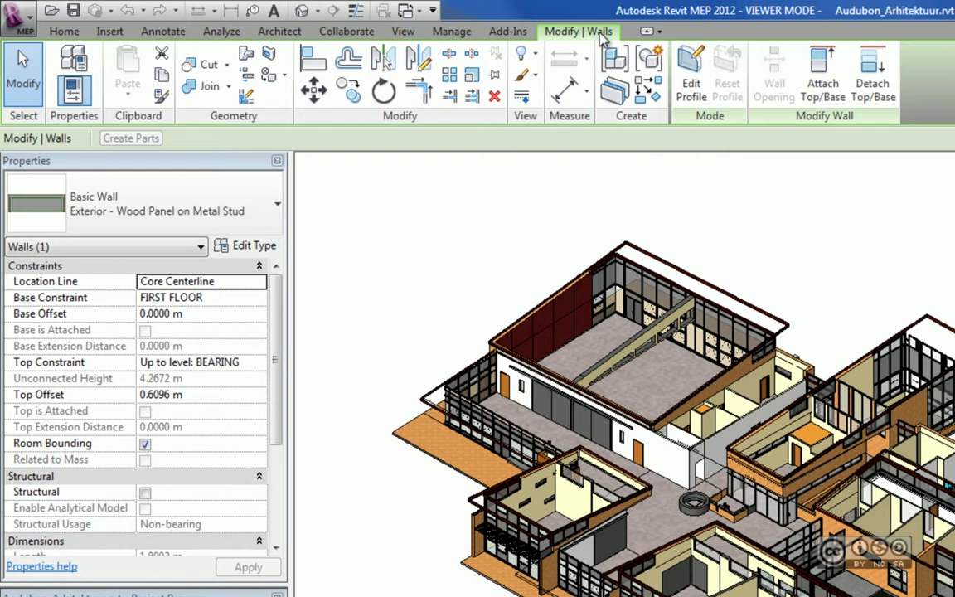
{"action": "left_click", "coordinate": [668, 313]}
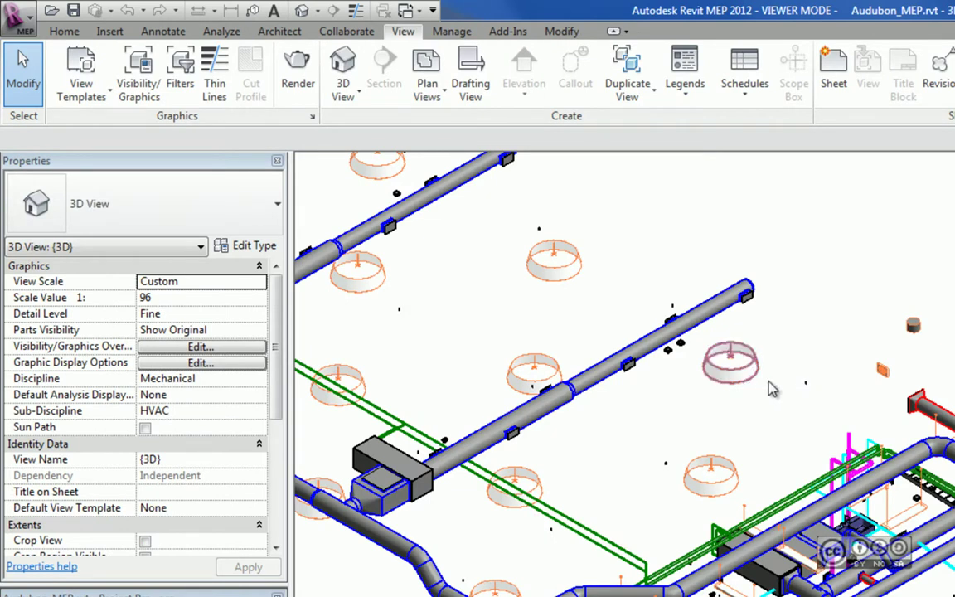
- Select a Generic Pendant2 light and review its Switch Systems and Electrical Circuits (240 VA, 120 V) tabs
{"action": "left_click", "coordinate": [756, 375]}
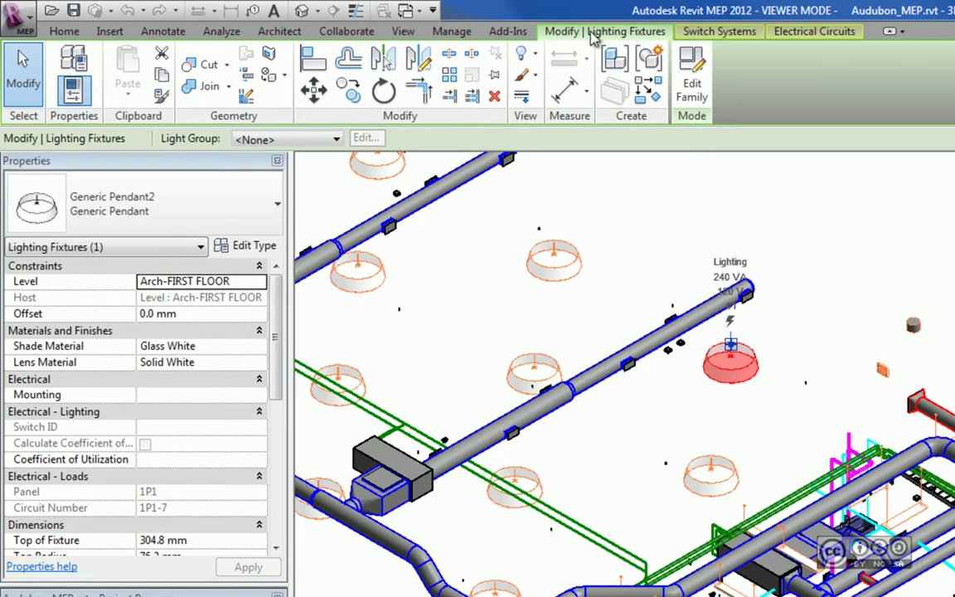
{"action": "left_click", "coordinate": [723, 37]}
{"action": "left_click", "coordinate": [816, 41]}
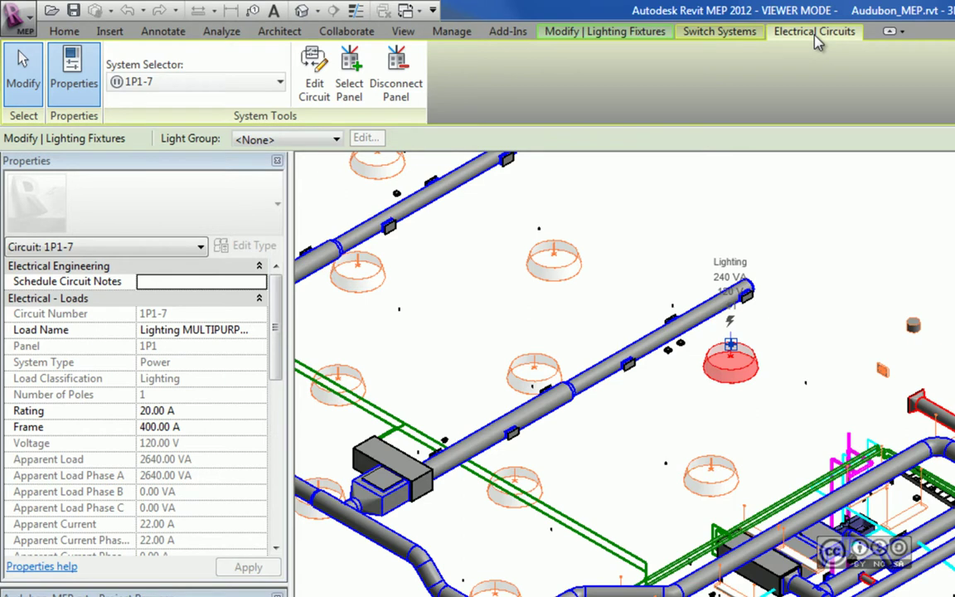
{"action": "left_click", "coordinate": [701, 324]}
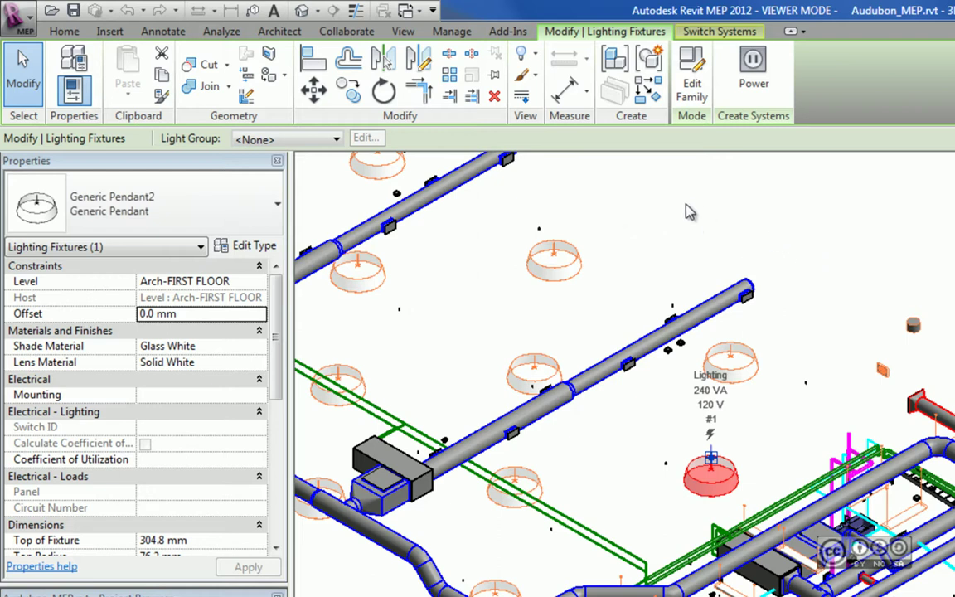
- Open the selected Generic Pendant2 fixture in the family editor with Edit Family
{"action": "left_click", "coordinate": [696, 68]}
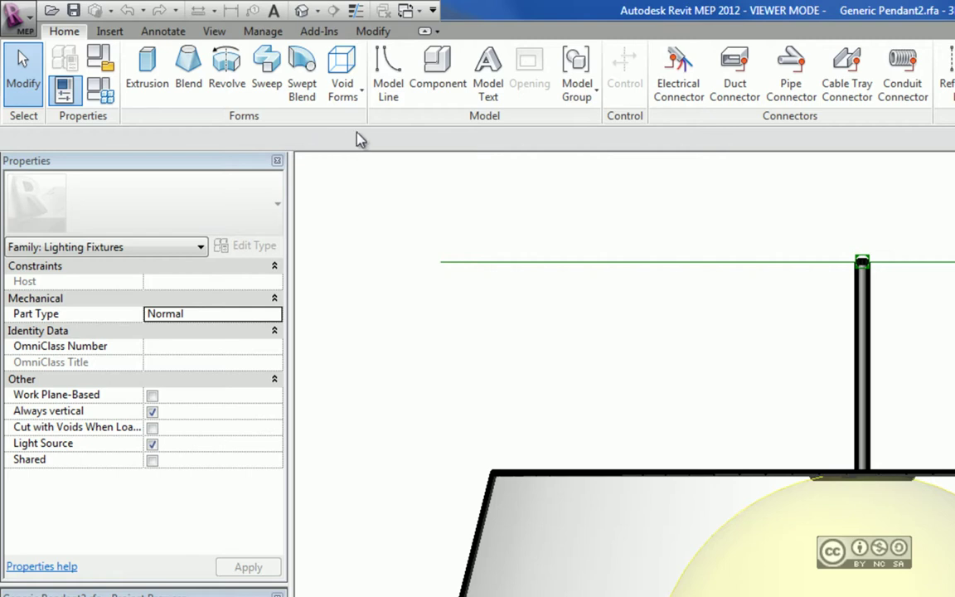
- Browse the family editor's Insert, Annotate (Dimension dropdown) and View tab tools
{"action": "left_click", "coordinate": [118, 33]}
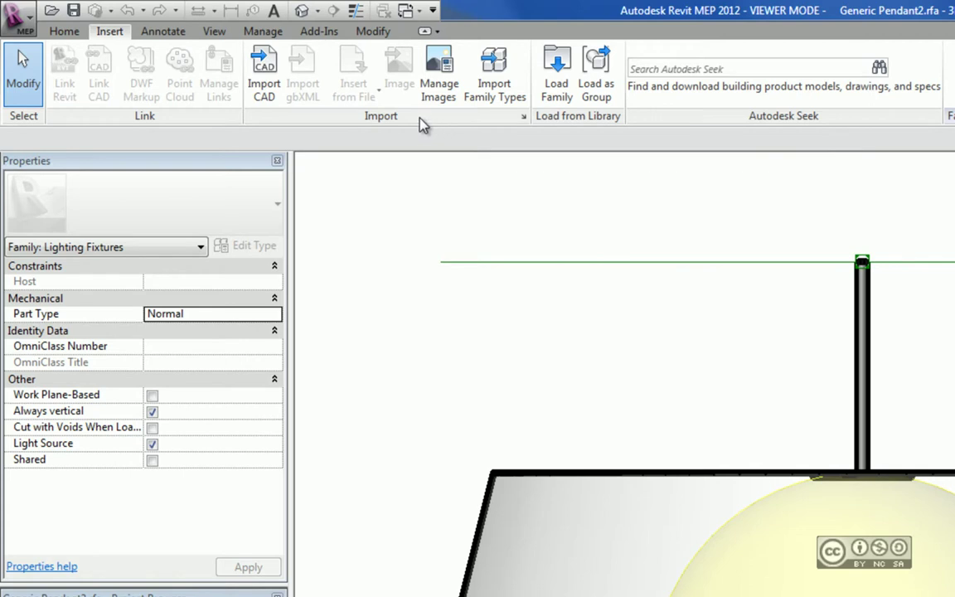
{"action": "left_click", "coordinate": [165, 32]}
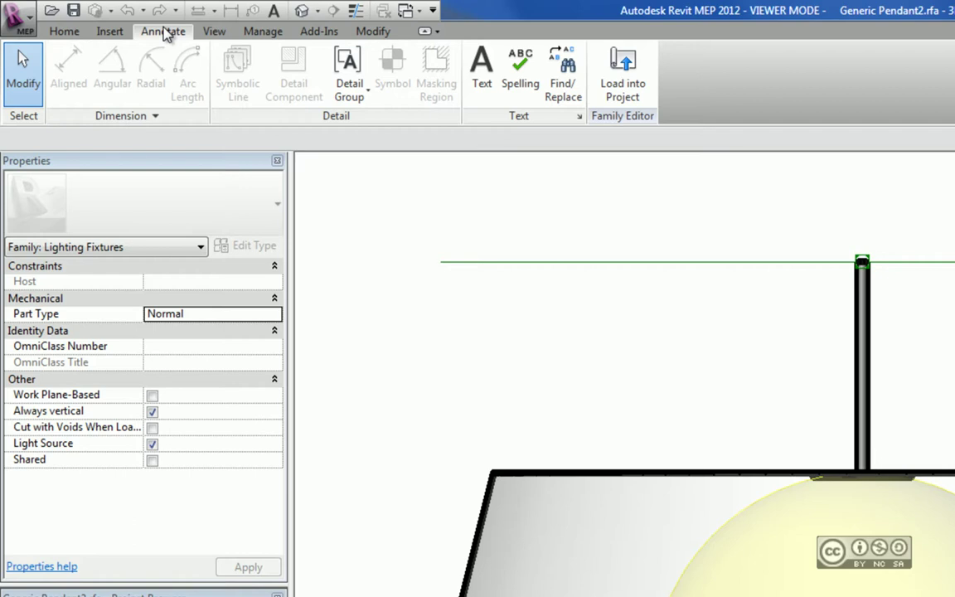
{"action": "left_click", "coordinate": [132, 120]}
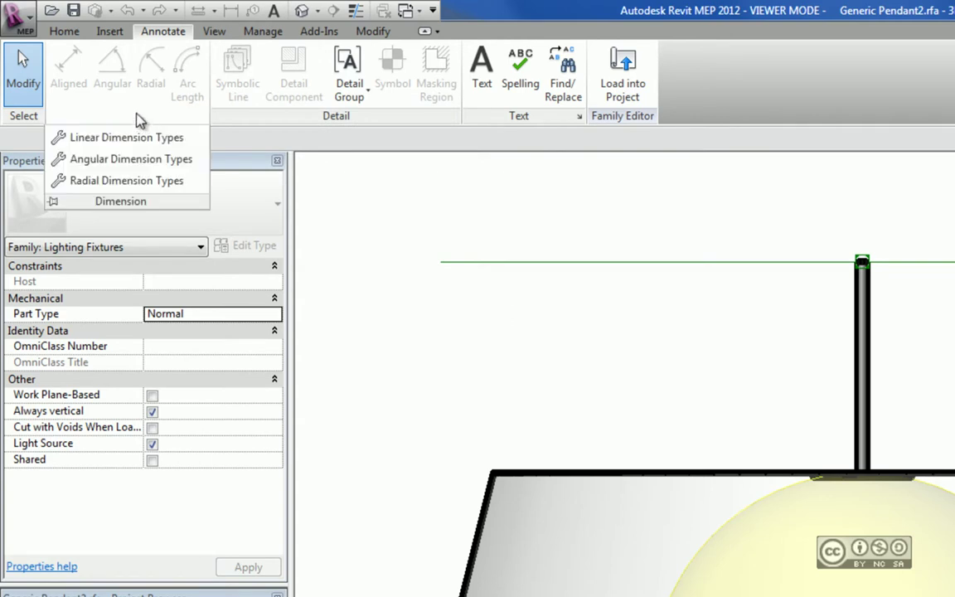
{"action": "left_click", "coordinate": [214, 32]}
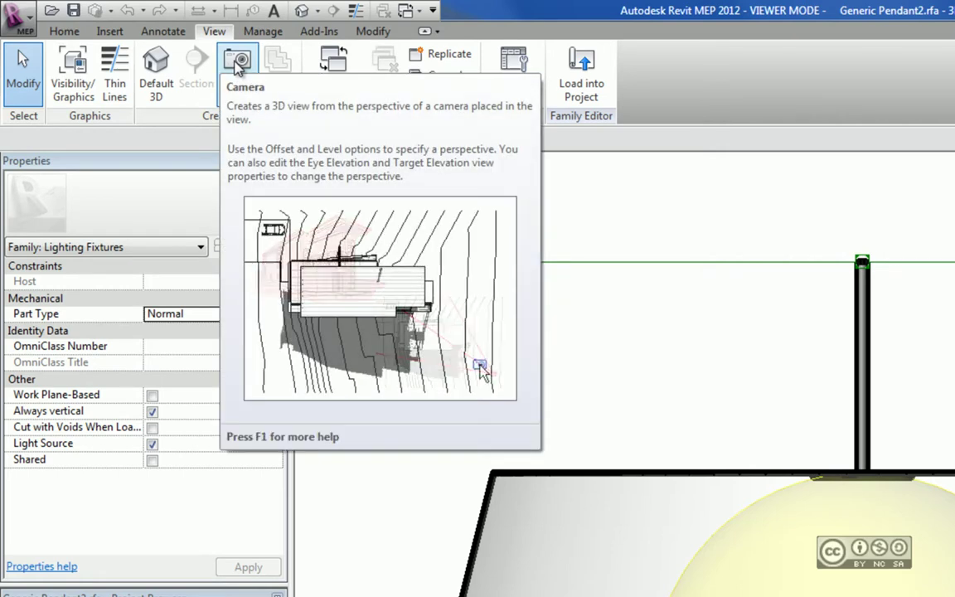
- Review the Manage tab's Additional Settings list, then return to the Modify tab
{"action": "left_click", "coordinate": [266, 33]}
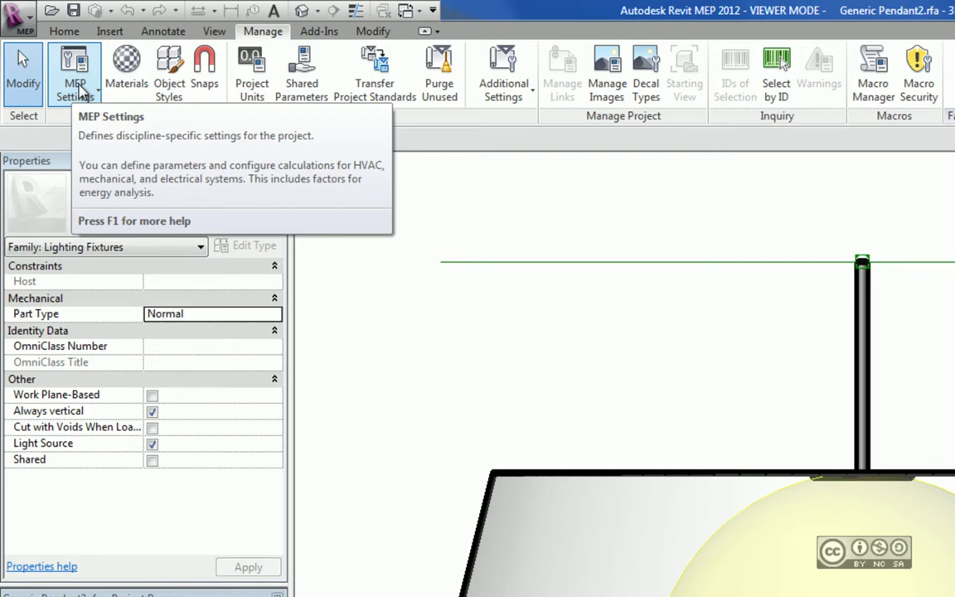
{"action": "left_click", "coordinate": [514, 89]}
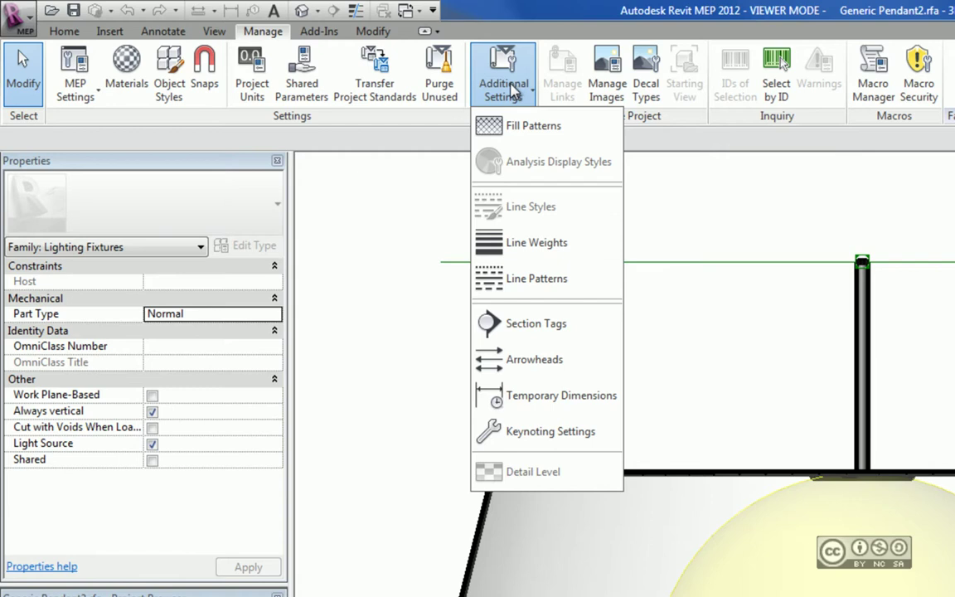
{"action": "left_click", "coordinate": [368, 35]}
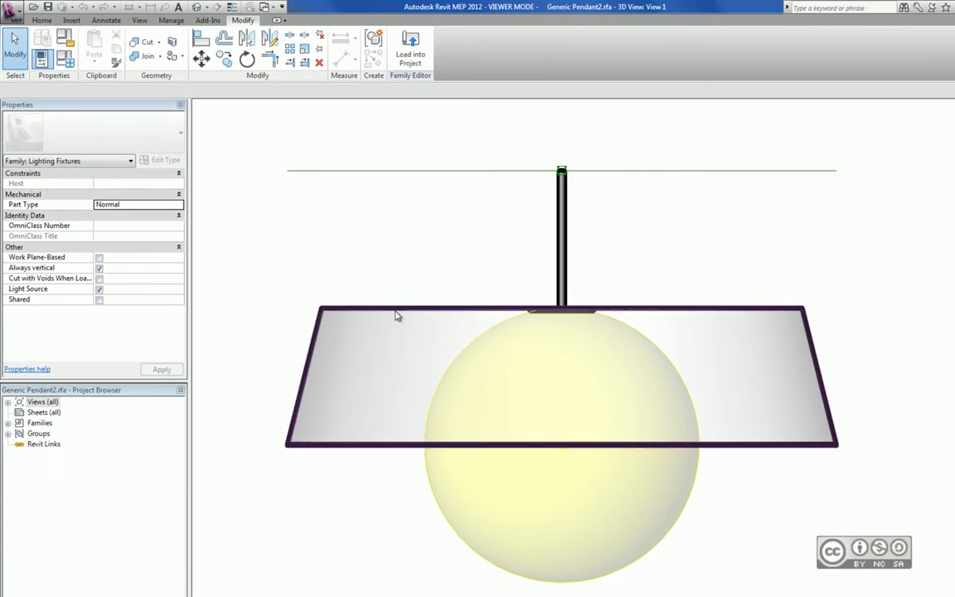
- Select and deselect the lamp shade revolve, then return to the Audubon_MEP.rvt 3D view
{"action": "left_click", "coordinate": [464, 318]}
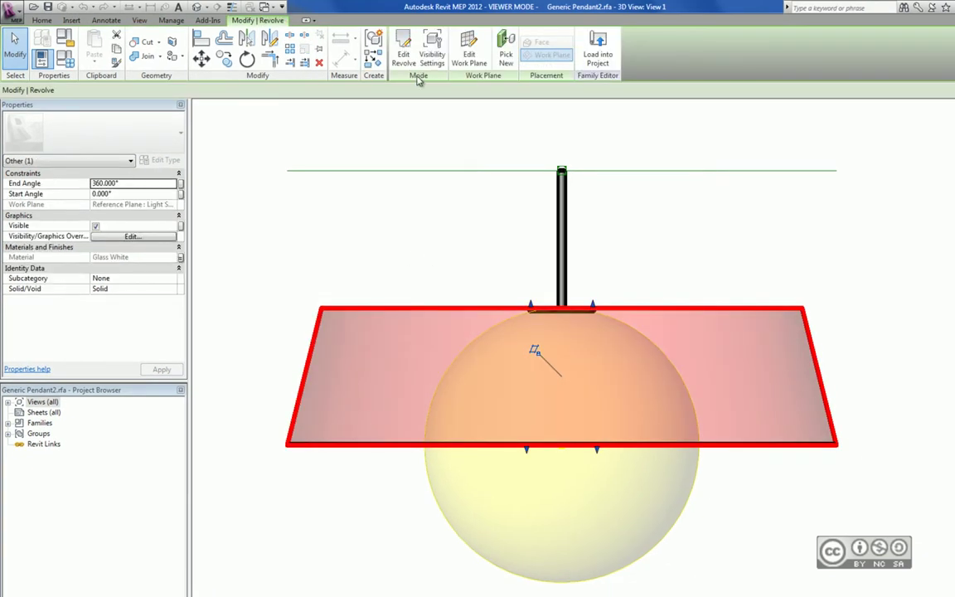
{"action": "key", "text": "Escape"}
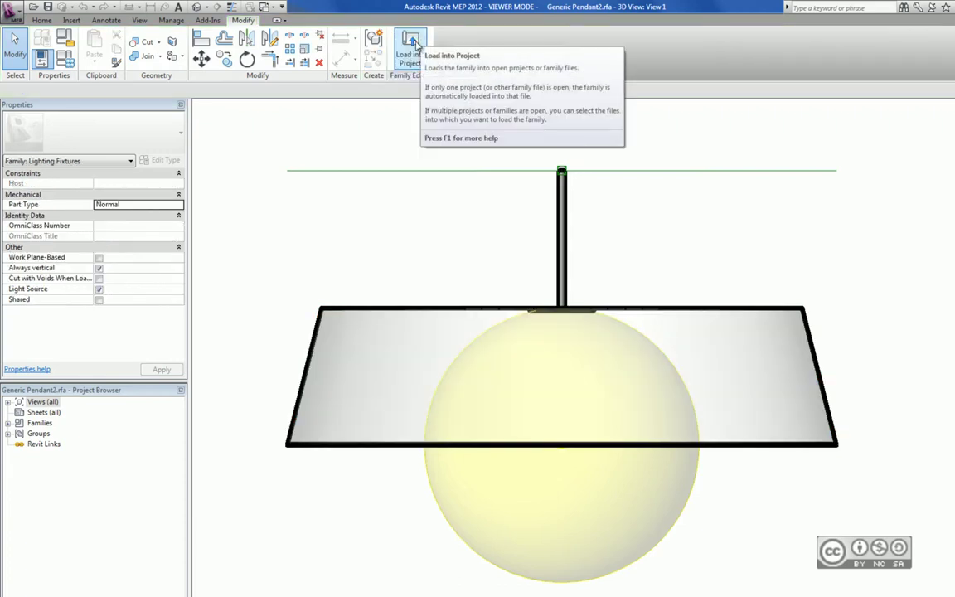
{"action": "left_click", "coordinate": [170, 22]}
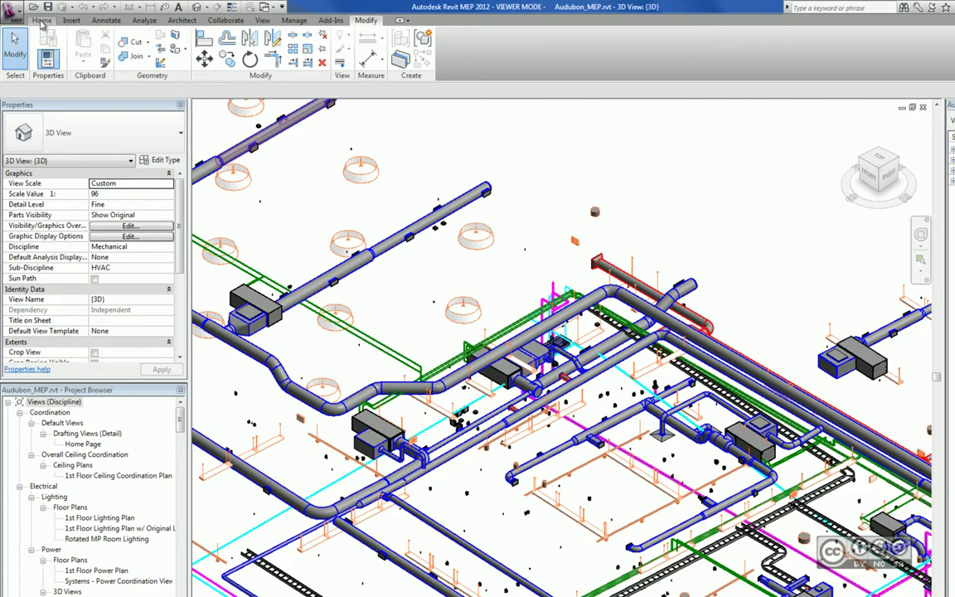
- On the Home tab, float the HVAC panel off the ribbon and dock it back
{"action": "left_click", "coordinate": [43, 21]}
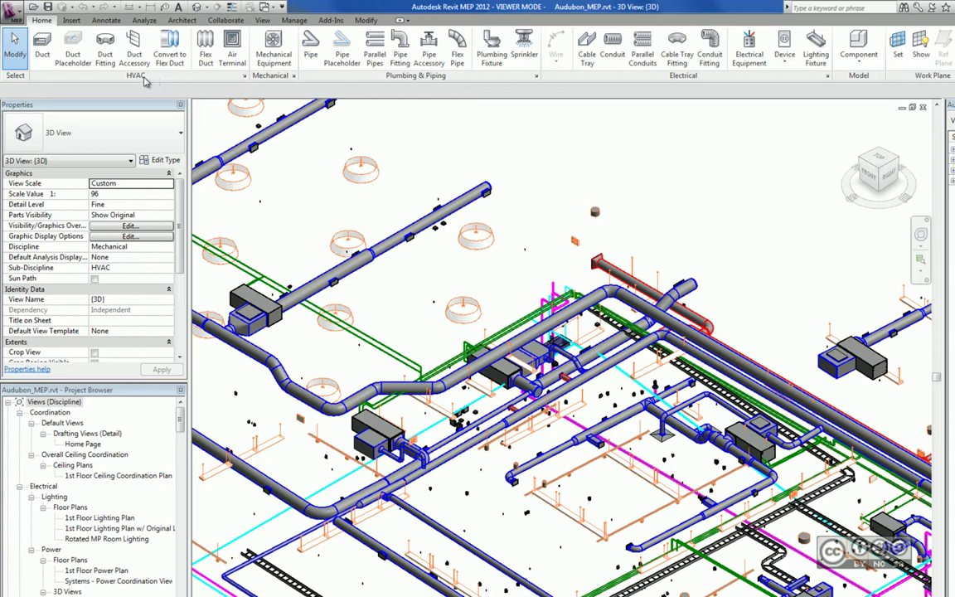
{"action": "mouse_move", "coordinate": [132, 80]}
{"action": "left_mouse_down"}
{"action": "mouse_move", "coordinate": [451, 191]}
{"action": "mouse_move", "coordinate": [448, 180]}
{"action": "mouse_move", "coordinate": [502, 167]}
{"action": "left_mouse_up"}
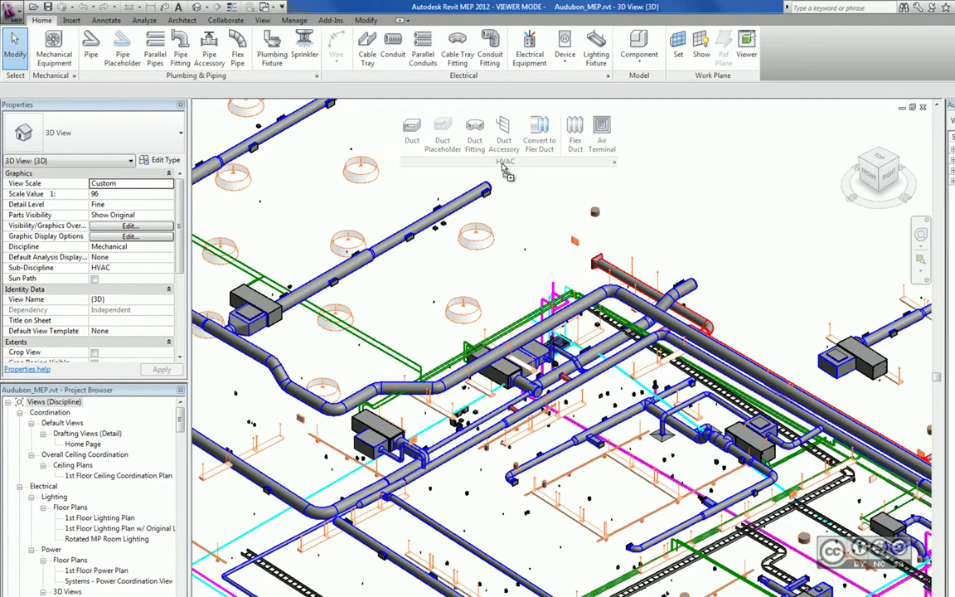
{"action": "mouse_move", "coordinate": [506, 170]}
{"action": "left_mouse_down"}
{"action": "mouse_move", "coordinate": [367, 77]}
{"action": "mouse_move", "coordinate": [107, 75]}
{"action": "left_mouse_up"}
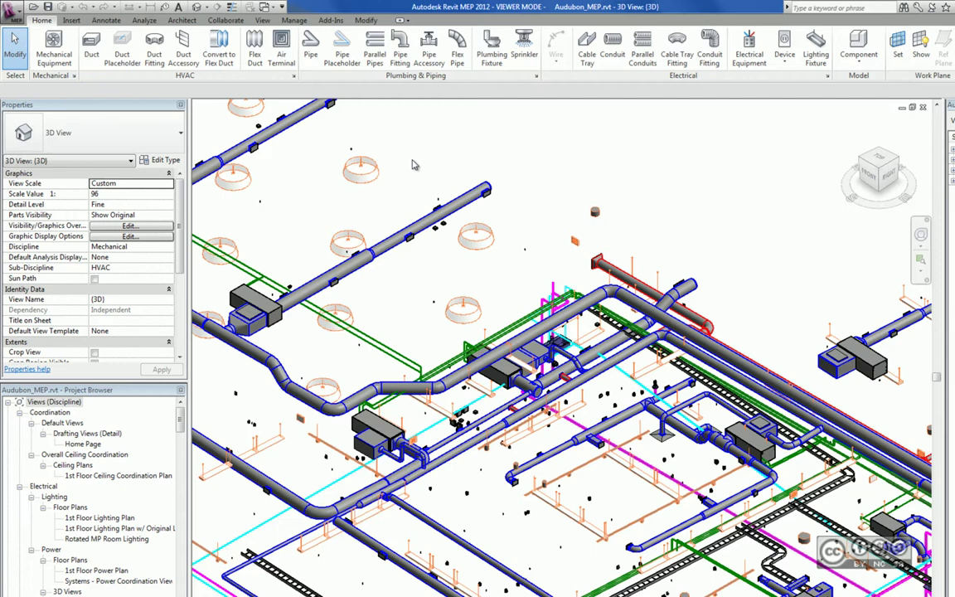
- Float the HVAC panel over the 3D view again, then return it after the Mechanical tools
{"action": "mouse_move", "coordinate": [182, 74]}
{"action": "left_mouse_down"}
{"action": "mouse_move", "coordinate": [500, 168]}
{"action": "mouse_move", "coordinate": [348, 77]}
{"action": "left_mouse_up"}
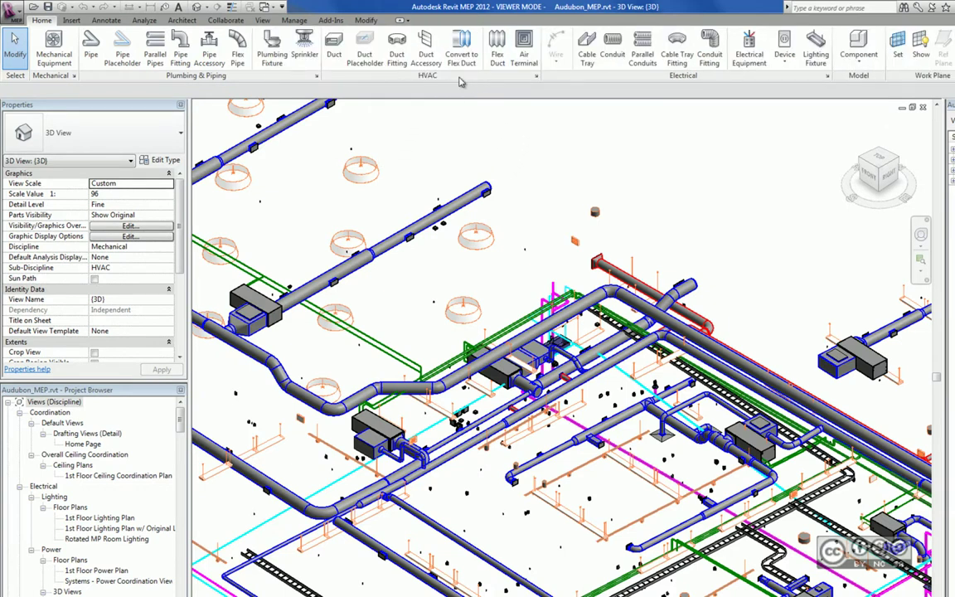
{"action": "mouse_move", "coordinate": [383, 78]}
{"action": "left_mouse_down"}
{"action": "mouse_move", "coordinate": [431, 170]}
{"action": "mouse_move", "coordinate": [453, 172]}
{"action": "left_mouse_up"}
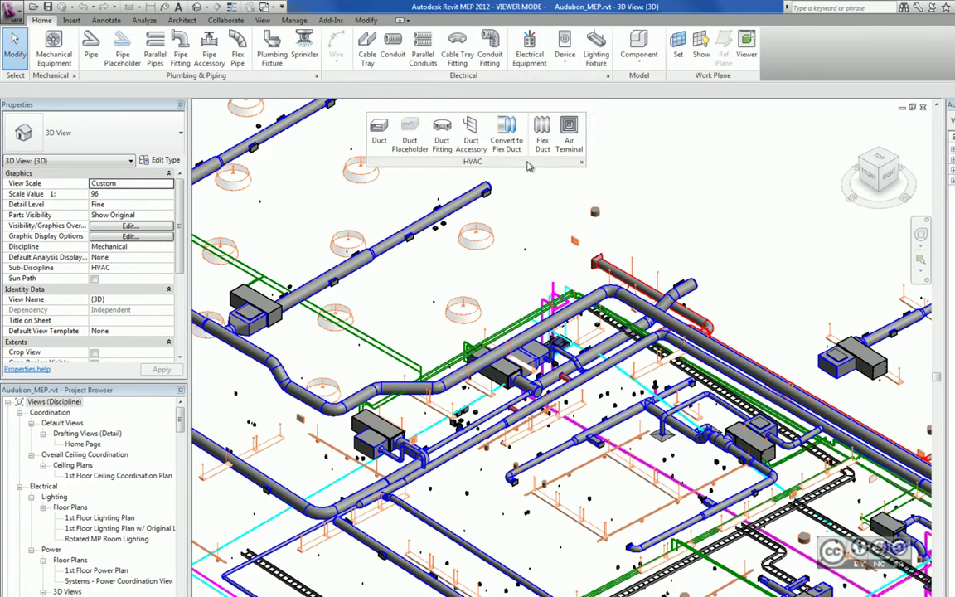
{"action": "mouse_move", "coordinate": [419, 156]}
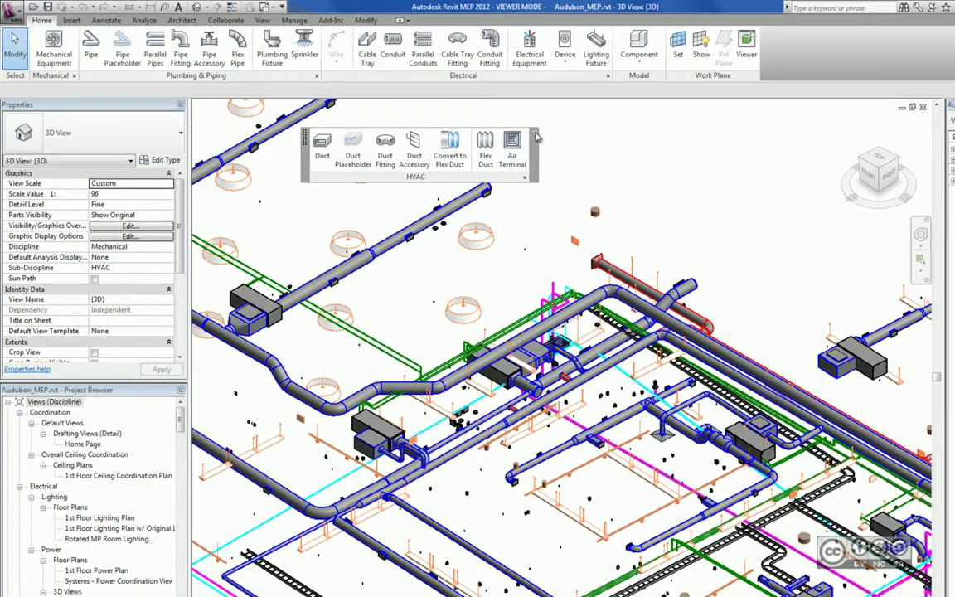
{"action": "left_click", "coordinate": [536, 137]}
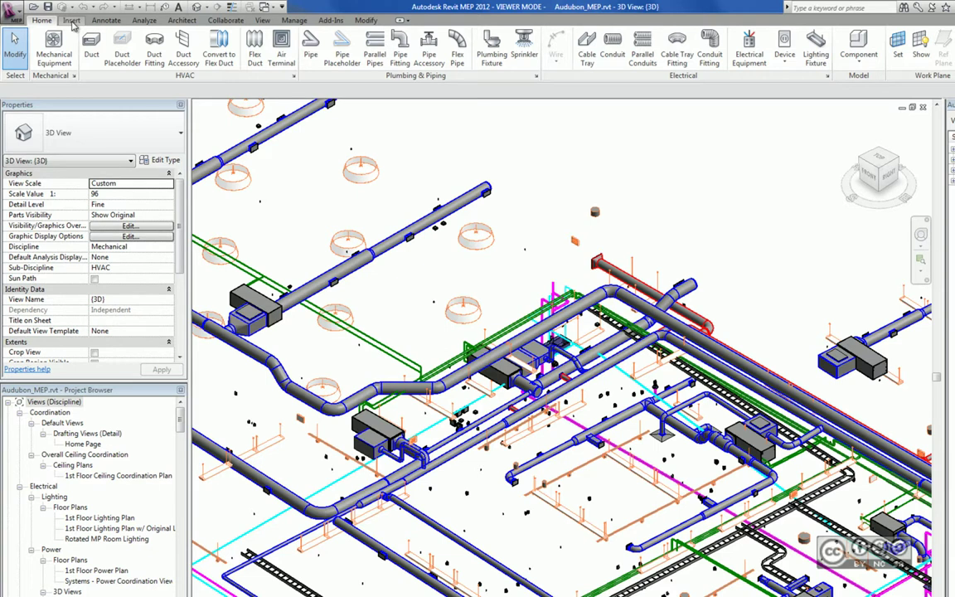
- Float the HVAC and Work Plane panels, group them together, then return them to the ribbon
{"action": "left_click_drag", "start_coordinate": [185, 76], "coordinate": [354, 187]}
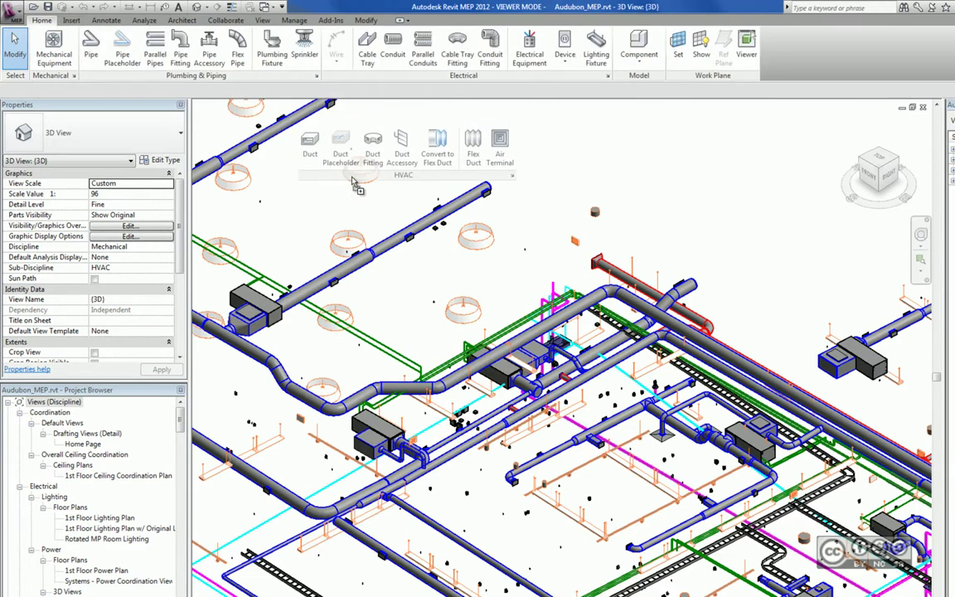
{"action": "left_click_drag", "start_coordinate": [713, 77], "coordinate": [597, 182]}
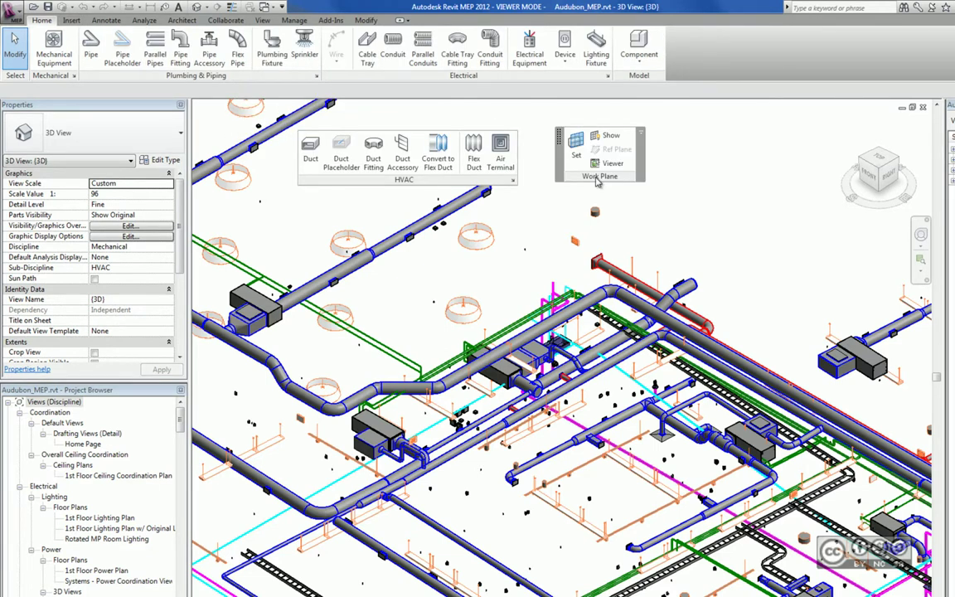
{"action": "left_click_drag", "start_coordinate": [600, 181], "coordinate": [513, 160]}
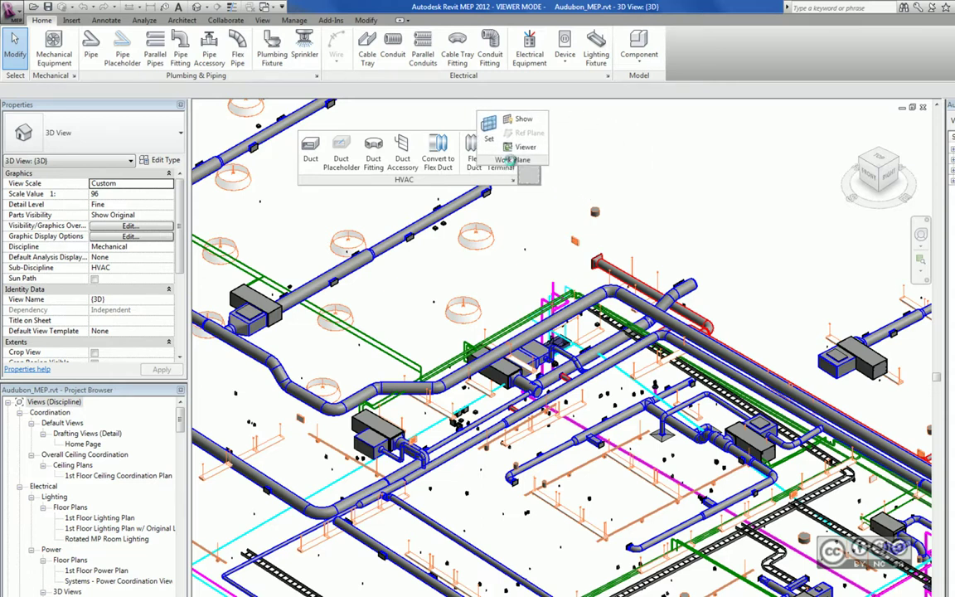
{"action": "left_click_drag", "start_coordinate": [509, 159], "coordinate": [510, 161]}
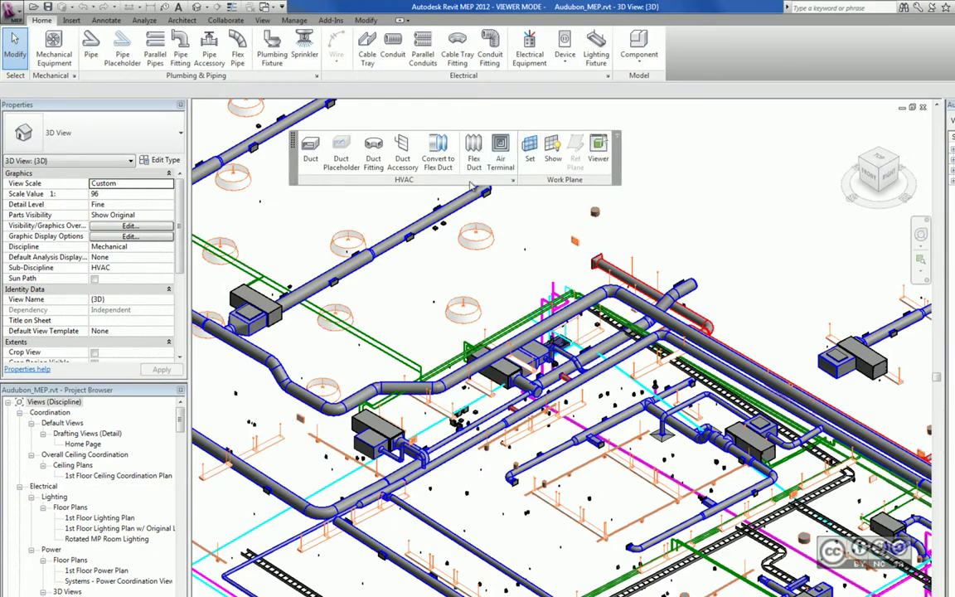
{"action": "left_click_drag", "start_coordinate": [489, 187], "coordinate": [545, 183]}
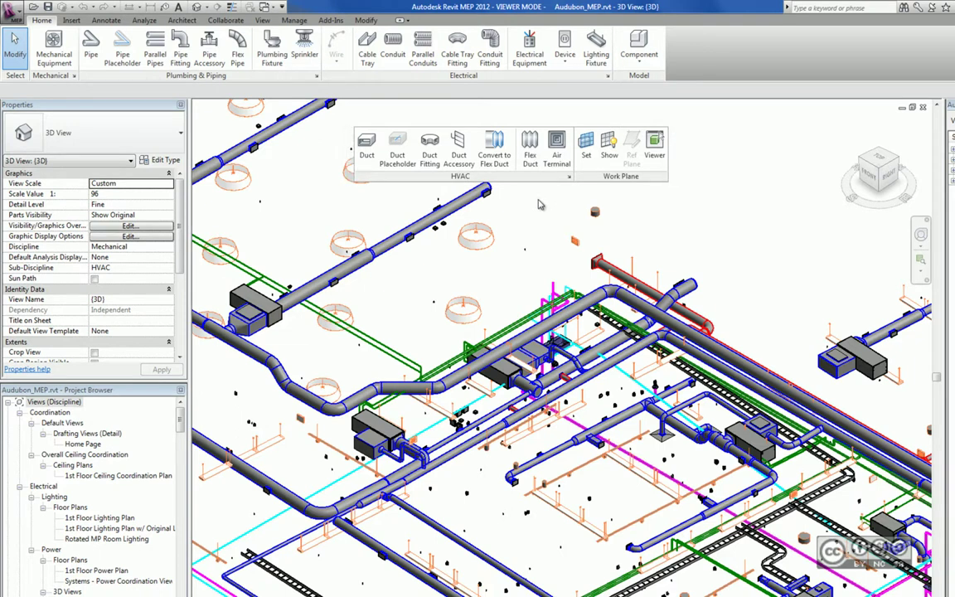
{"action": "mouse_move", "coordinate": [655, 141]}
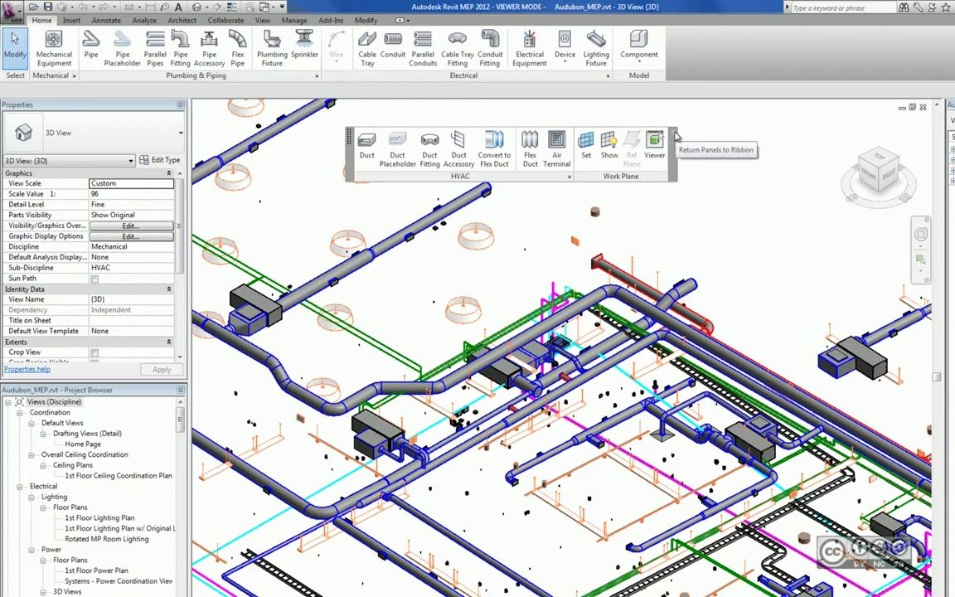
{"action": "left_click", "coordinate": [676, 135]}
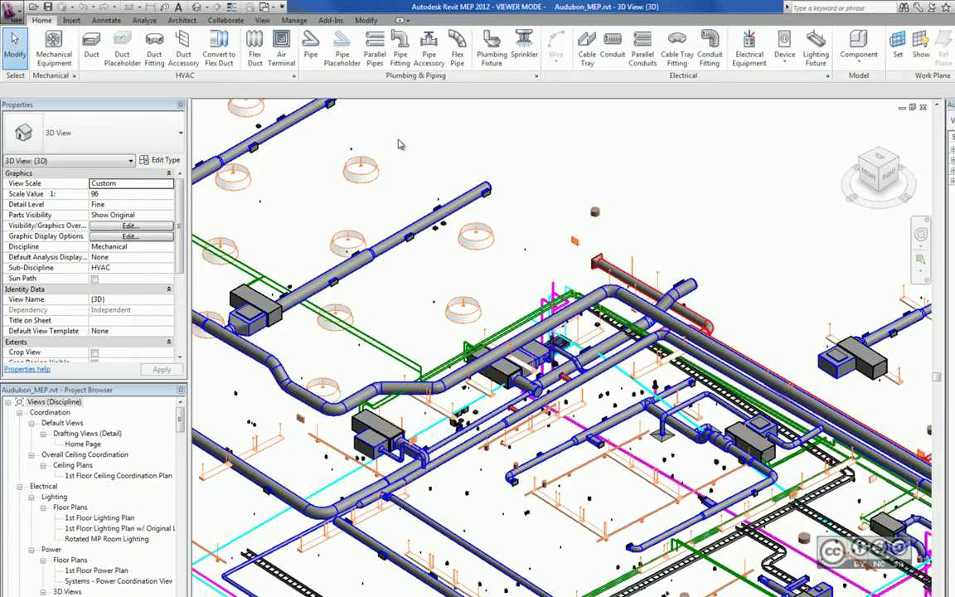
{"action": "scroll", "coordinate": [361, 130], "scroll_direction": "down", "scroll_amount": 1}
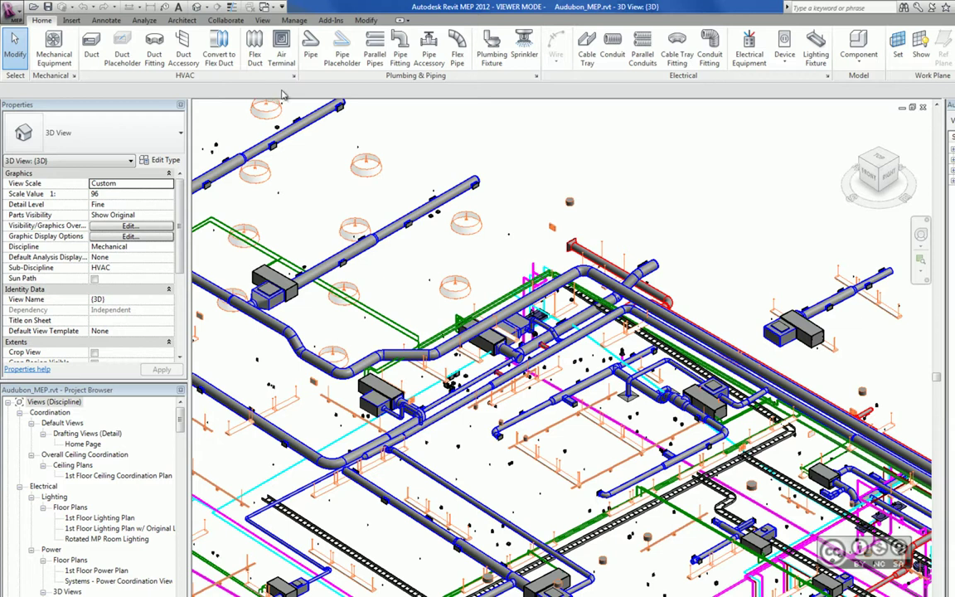
{"action": "left_click", "coordinate": [181, 20]}
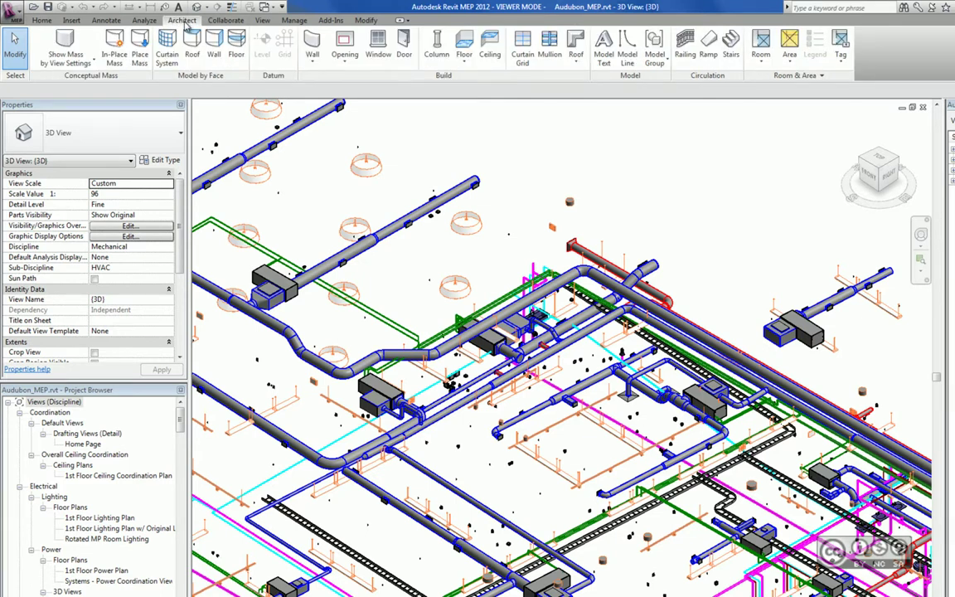
{"action": "left_click", "coordinate": [40, 20]}
{"action": "left_click_drag", "start_coordinate": [220, 75], "coordinate": [381, 181]}
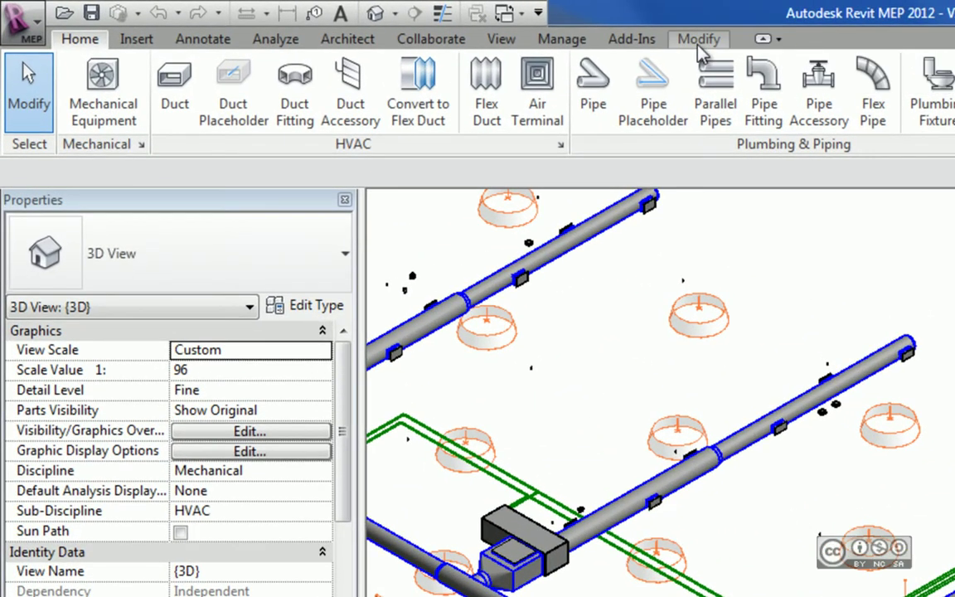
- Try the ribbon's Minimize to Tabs and Minimize to Panel Titles states
{"action": "left_click", "coordinate": [780, 42]}
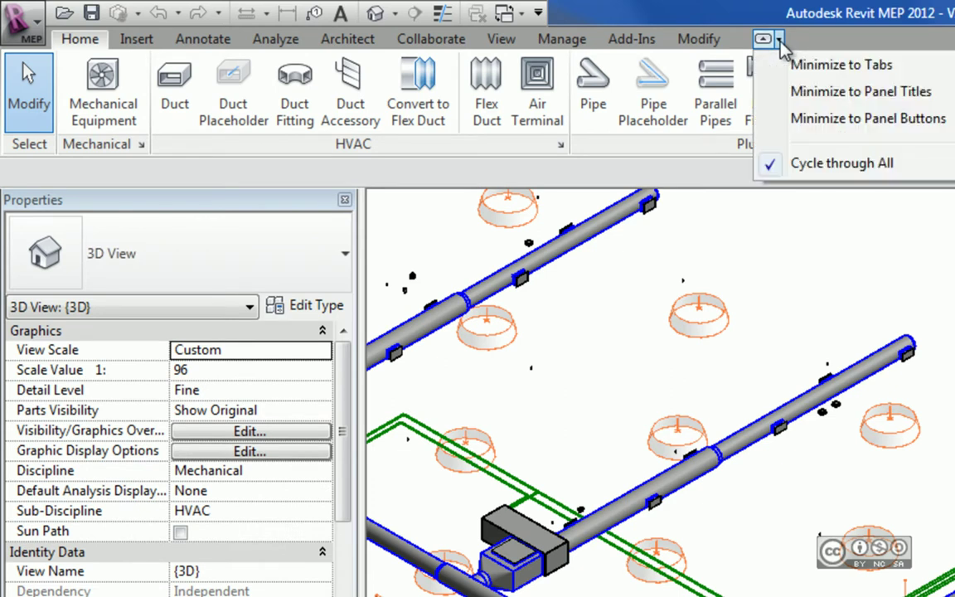
{"action": "left_click", "coordinate": [833, 66]}
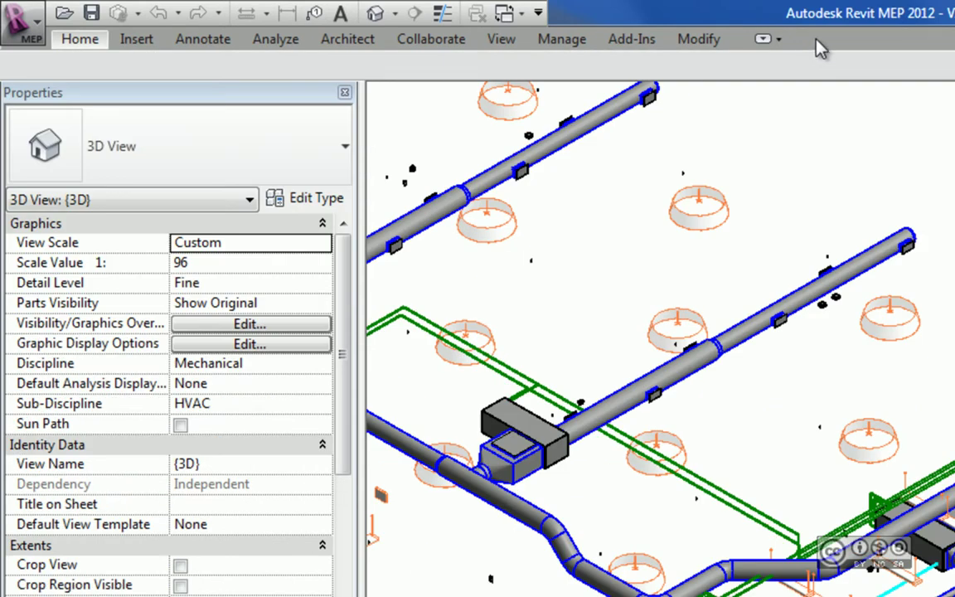
{"action": "left_click", "coordinate": [701, 41]}
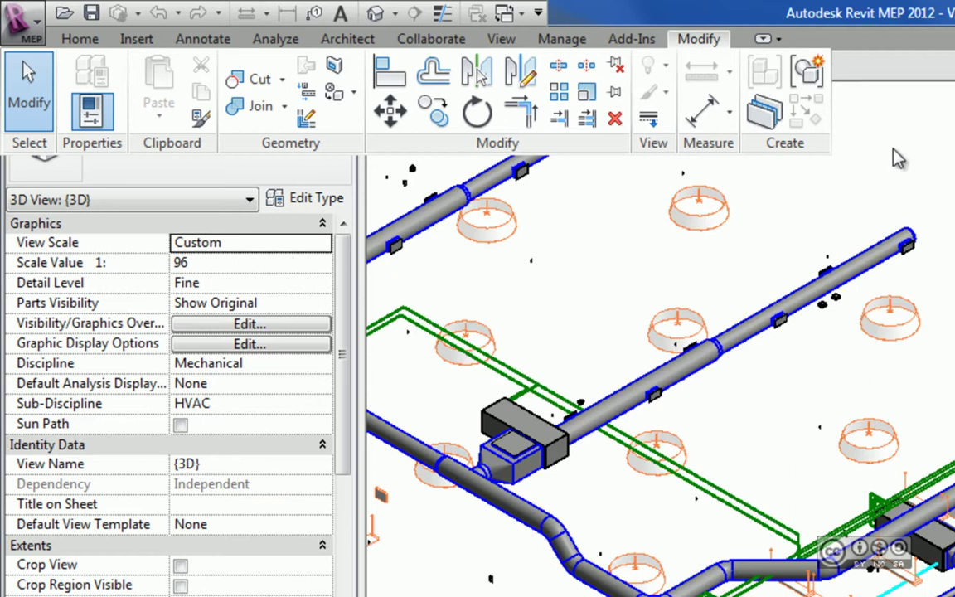
{"action": "left_click", "coordinate": [778, 38]}
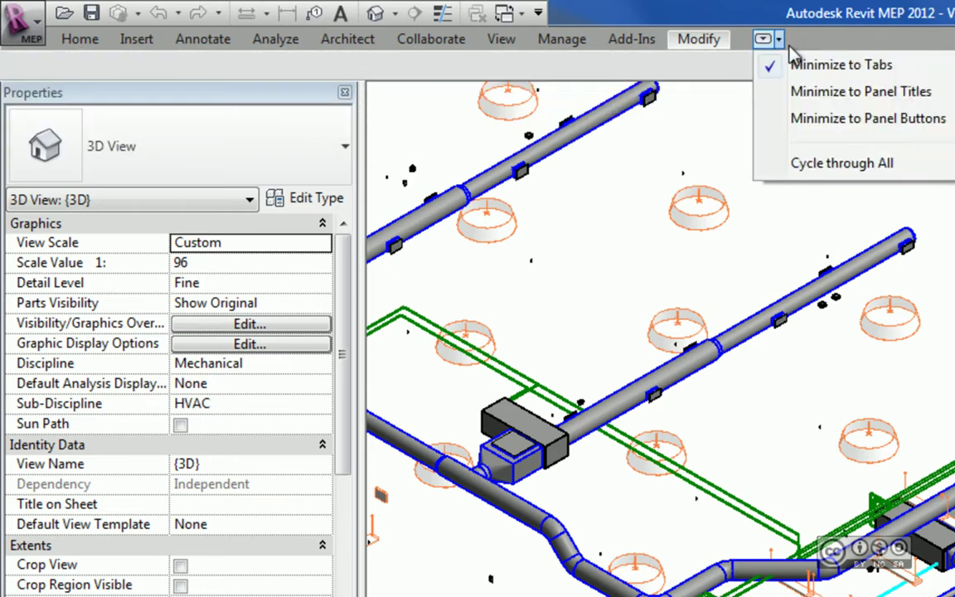
{"action": "left_click", "coordinate": [877, 95]}
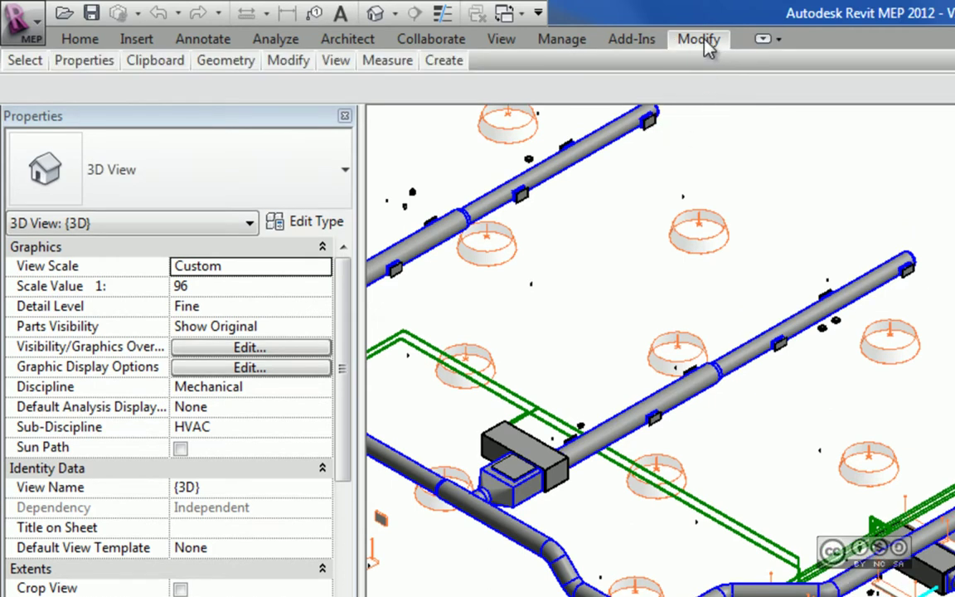
- Try Minimize to Panel Buttons, then set Cycle through All and toggle back to full panels
{"action": "left_click", "coordinate": [778, 39]}
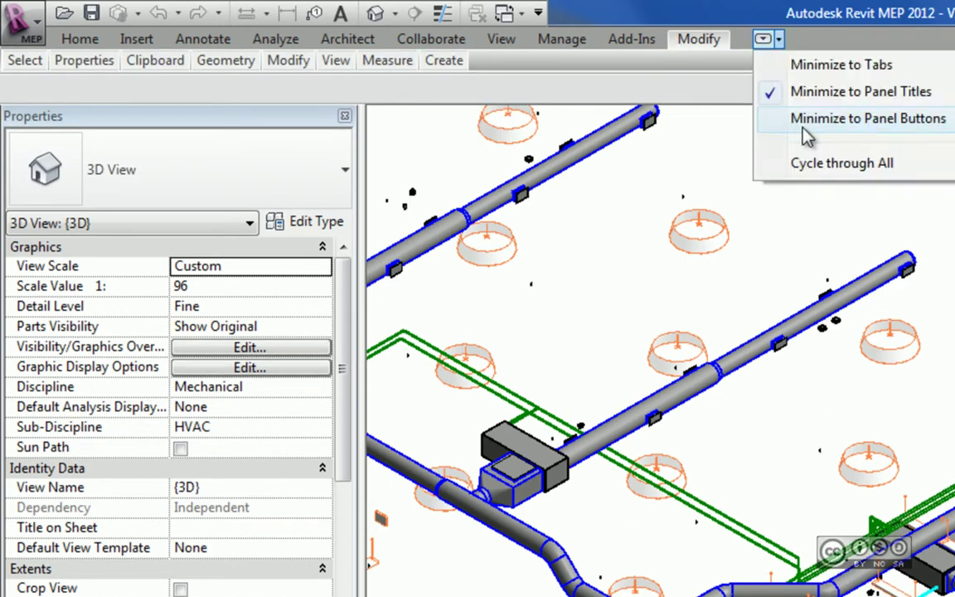
{"action": "left_click", "coordinate": [862, 129]}
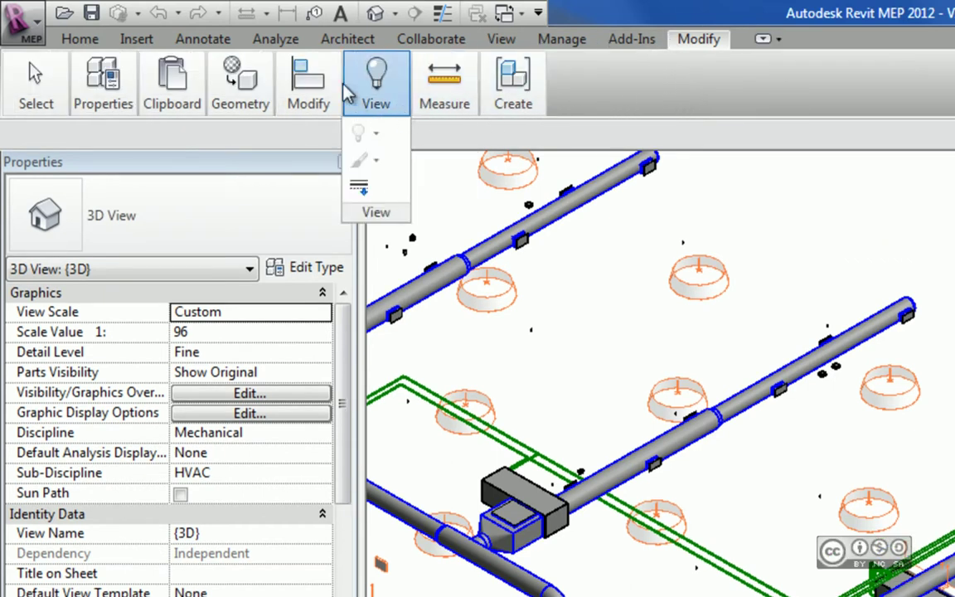
{"action": "mouse_move", "coordinate": [240, 83]}
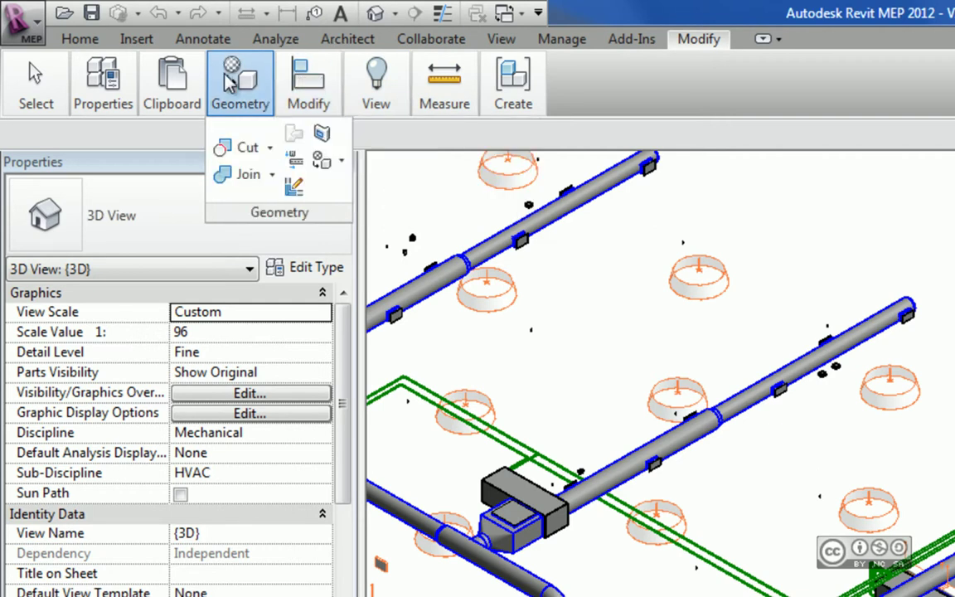
{"action": "left_click", "coordinate": [779, 38]}
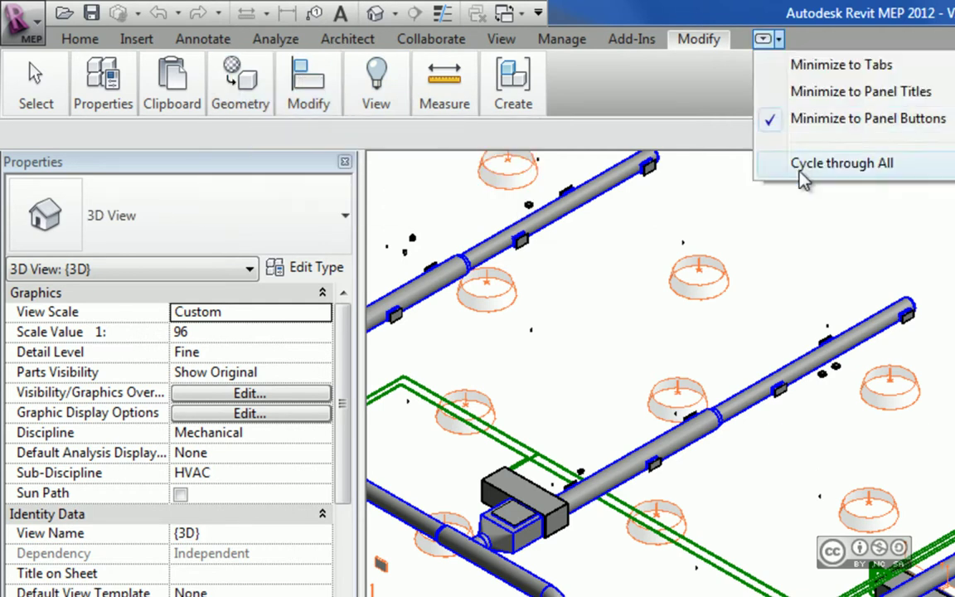
{"action": "left_click", "coordinate": [845, 166]}
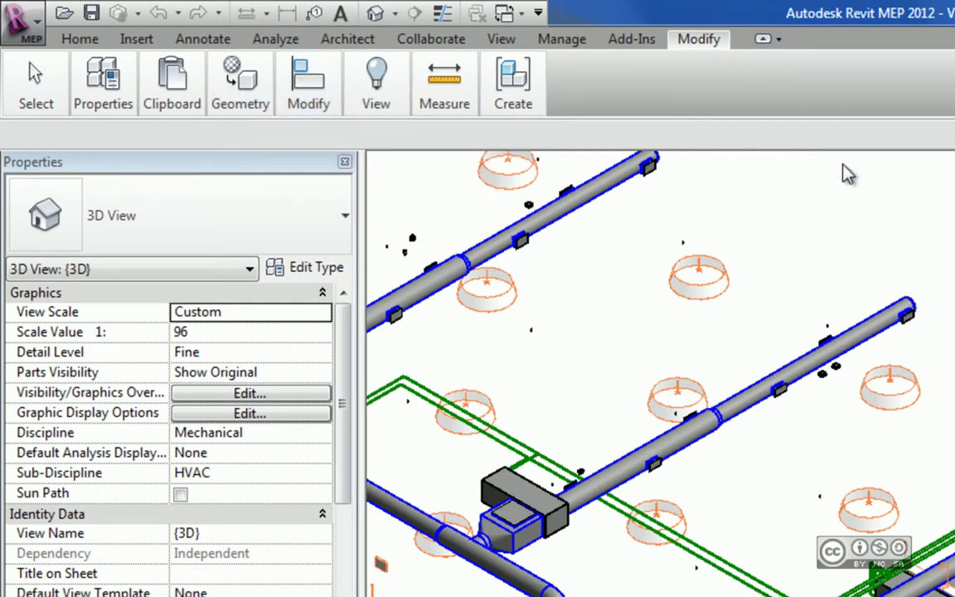
{"action": "left_click", "coordinate": [763, 41]}
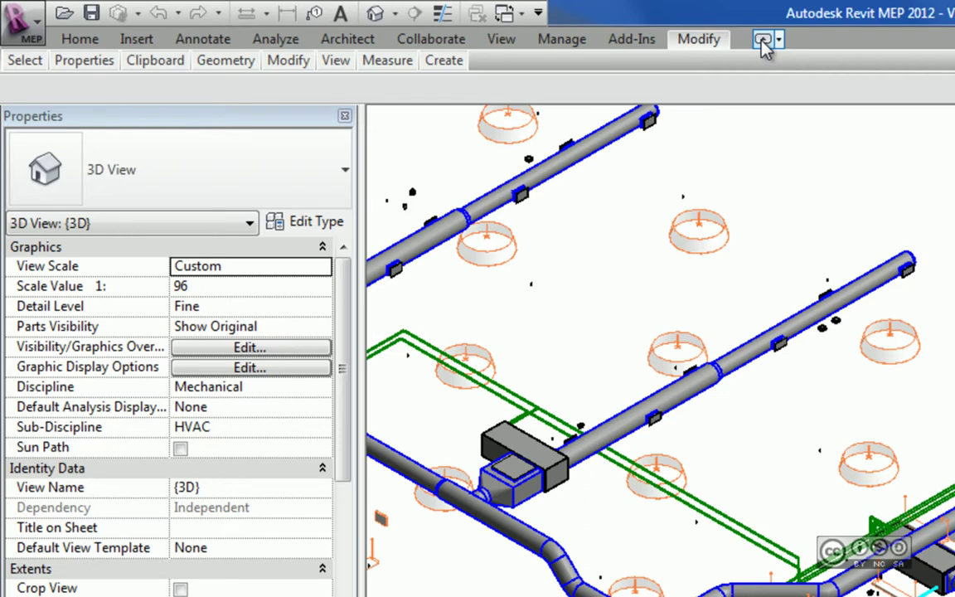
{"action": "left_click", "coordinate": [764, 42]}
{"action": "left_click", "coordinate": [765, 42]}
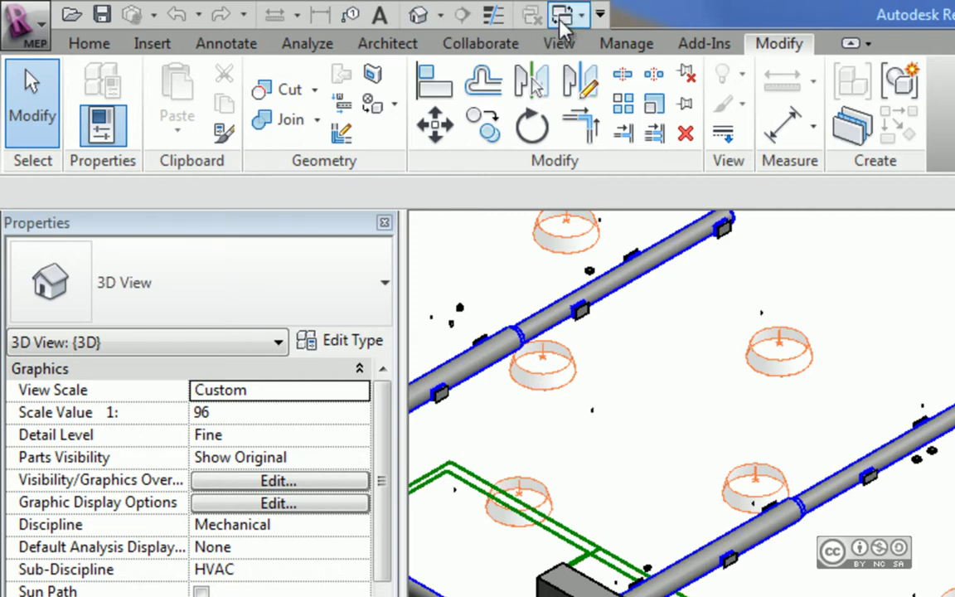
- Switch the ribbon to the Home tab's mechanical, HVAC and plumbing tools
{"action": "left_click", "coordinate": [89, 43]}
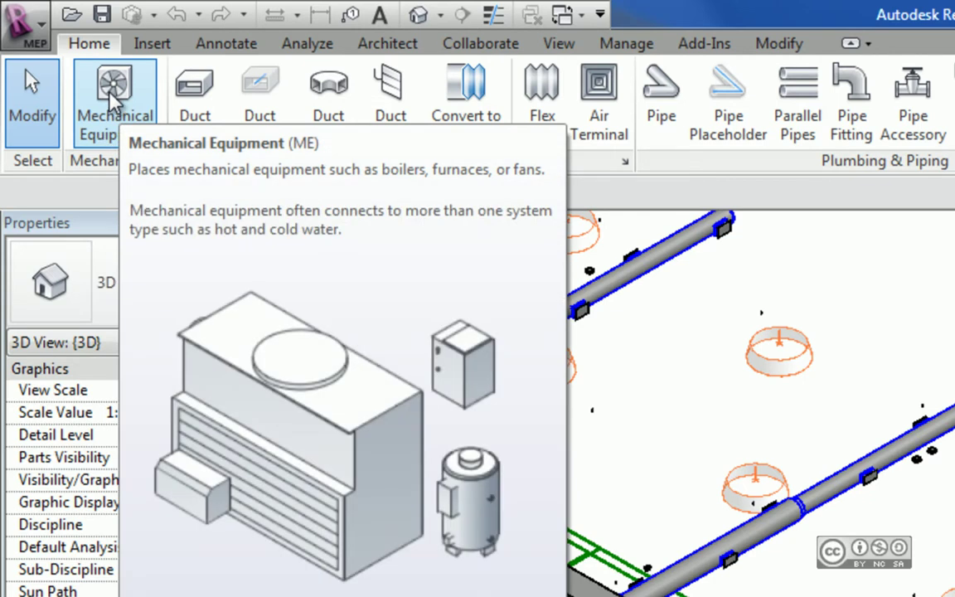
- Add Mechanical Equipment to the Quick Access Toolbar and show the toolbar below the ribbon
{"action": "right_click", "coordinate": [111, 94]}
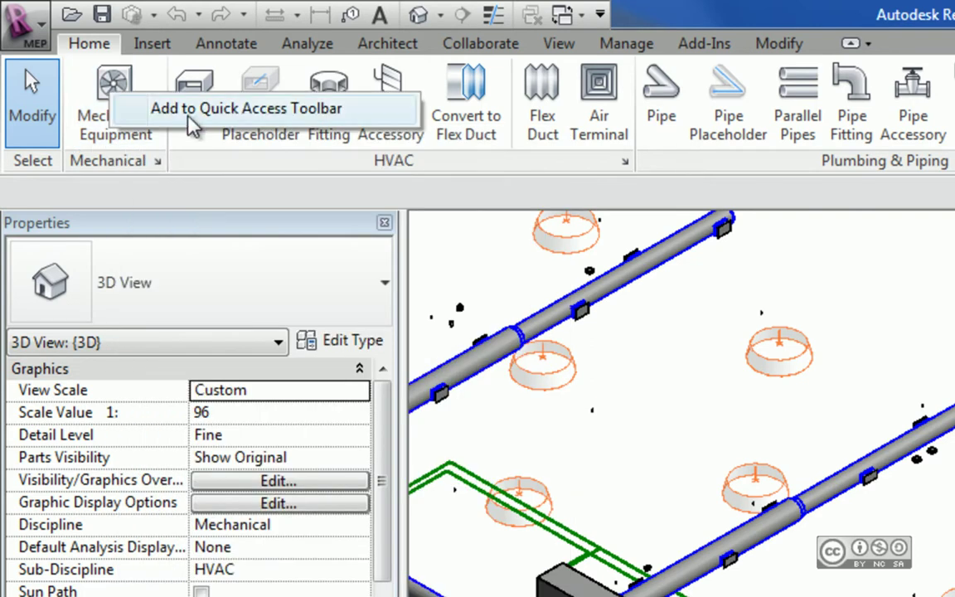
{"action": "left_click", "coordinate": [249, 109]}
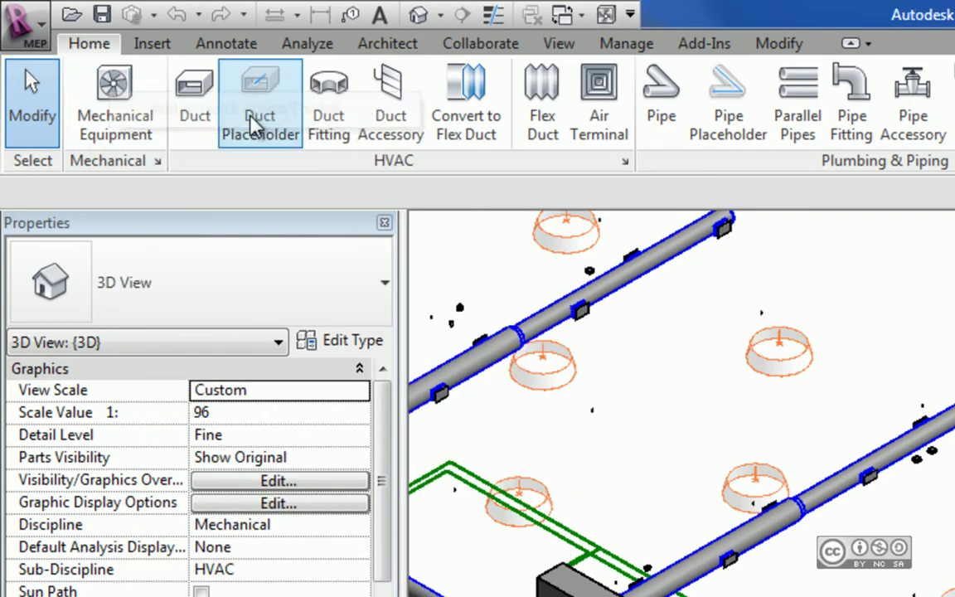
{"action": "left_click", "coordinate": [631, 14]}
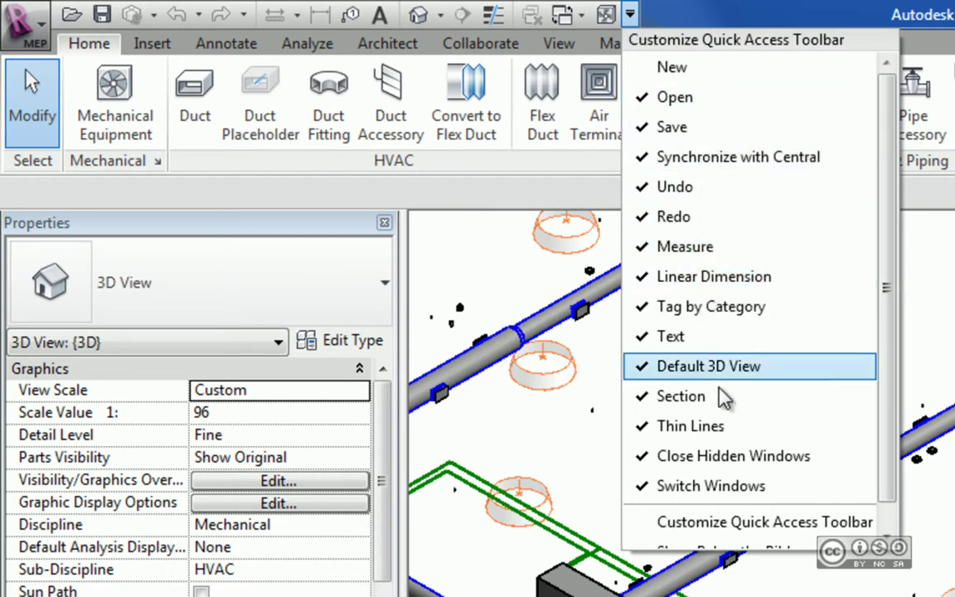
{"action": "scroll", "coordinate": [891, 447], "scroll_direction": "down", "scroll_amount": 1}
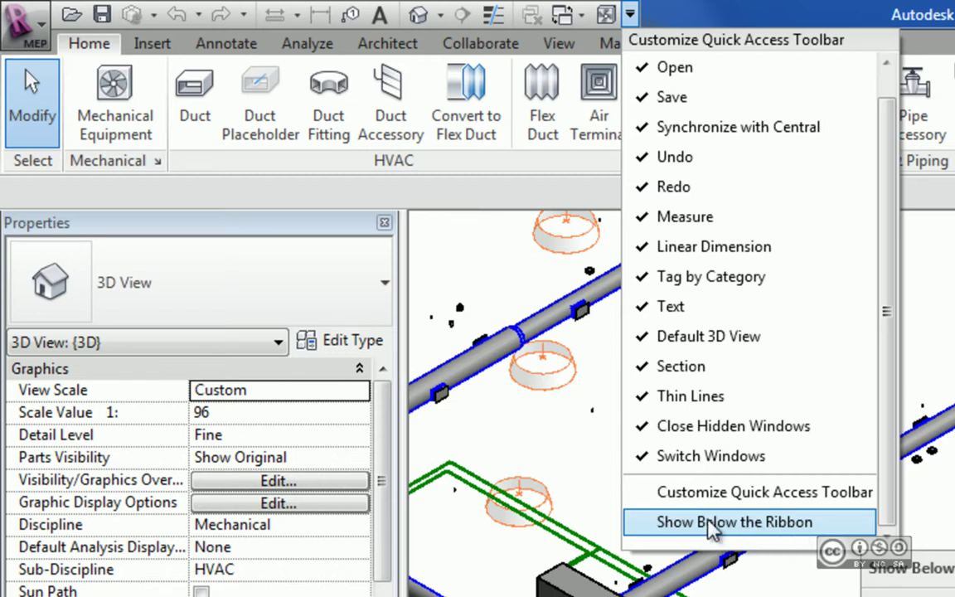
{"action": "left_click", "coordinate": [710, 524]}
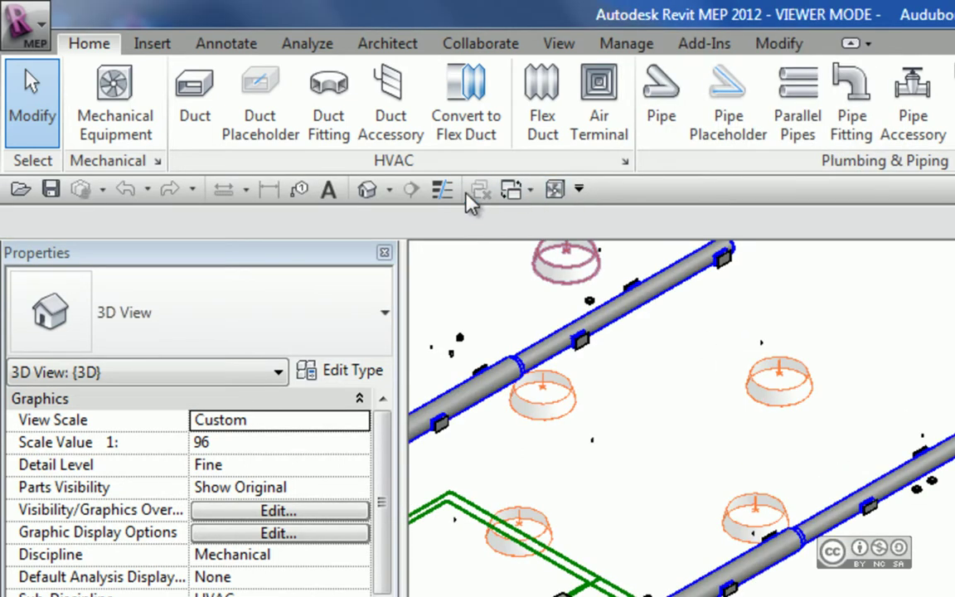
- Move the Quick Access Toolbar back above the ribbon
{"action": "left_click", "coordinate": [579, 190]}
{"action": "scroll", "coordinate": [705, 373], "scroll_direction": "down", "scroll_amount": 1}
{"action": "left_click", "coordinate": [663, 581]}
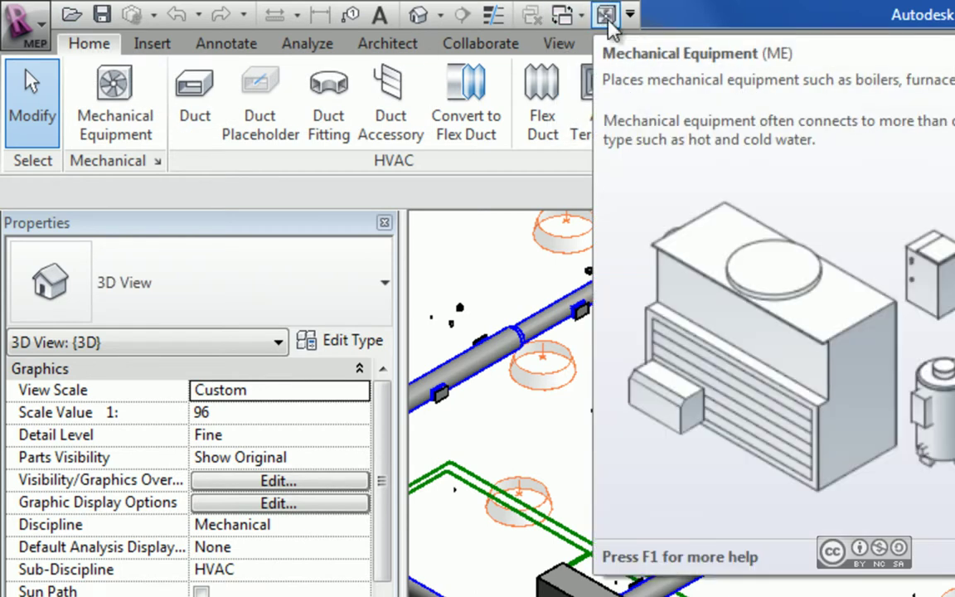
- Remove the Mechanical Equipment shortcut from the Quick Access Toolbar, leaving its default tools
{"action": "right_click", "coordinate": [607, 19]}
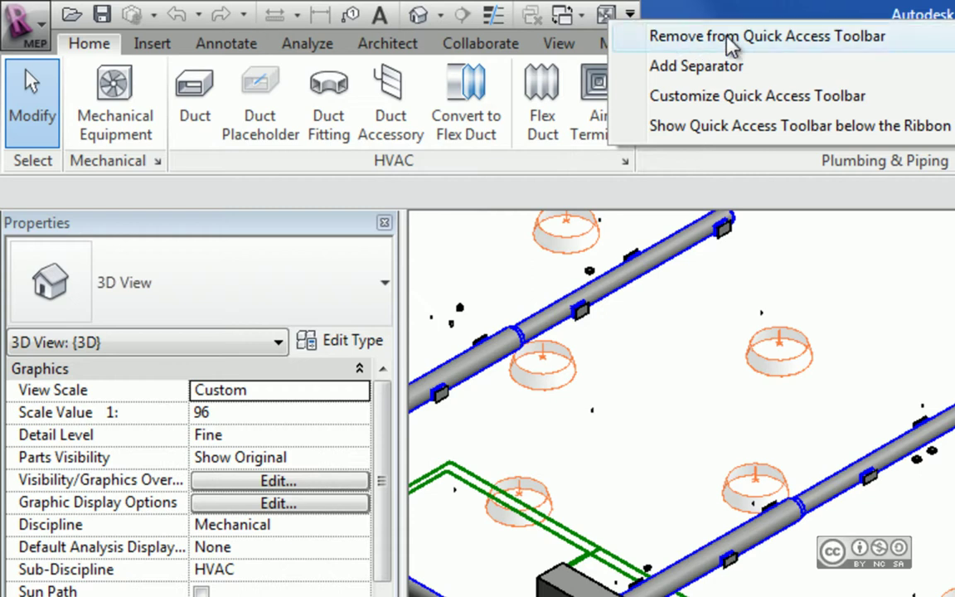
{"action": "left_click", "coordinate": [815, 48]}
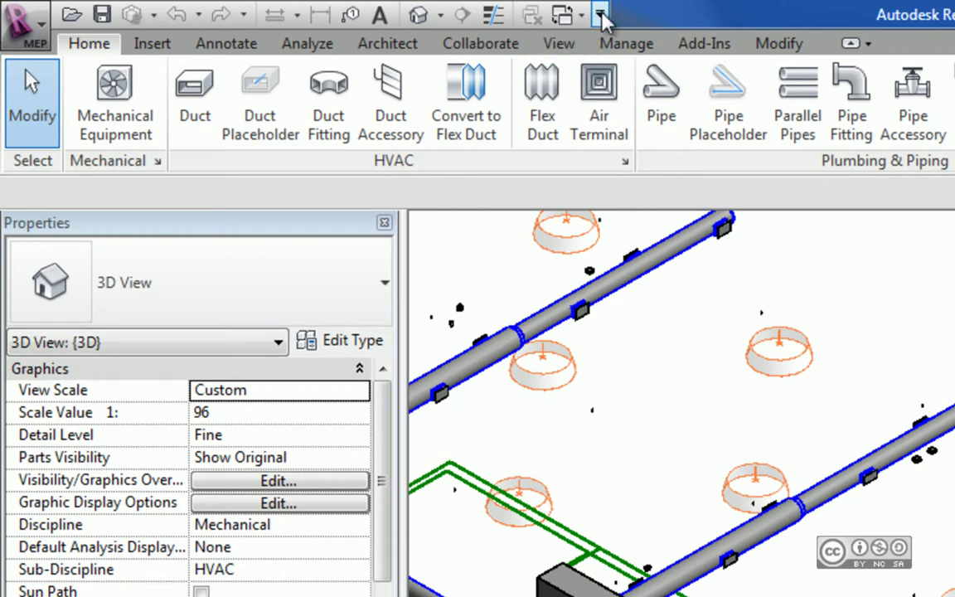
{"action": "left_click", "coordinate": [600, 15]}
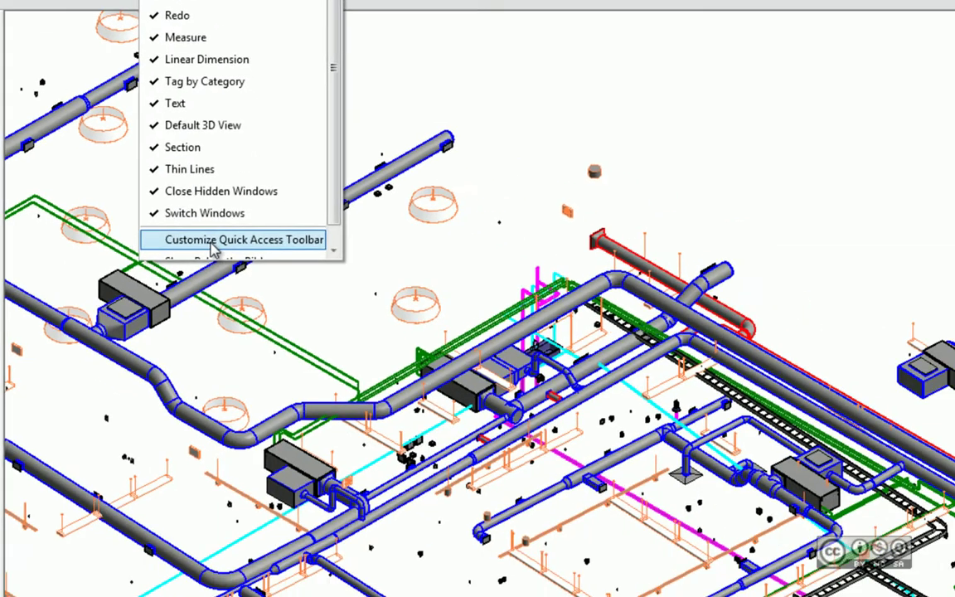
- Select Redo in the Customize Quick Access Toolbar dialog, close it, and show the command checklist
{"action": "left_click", "coordinate": [686, 522]}
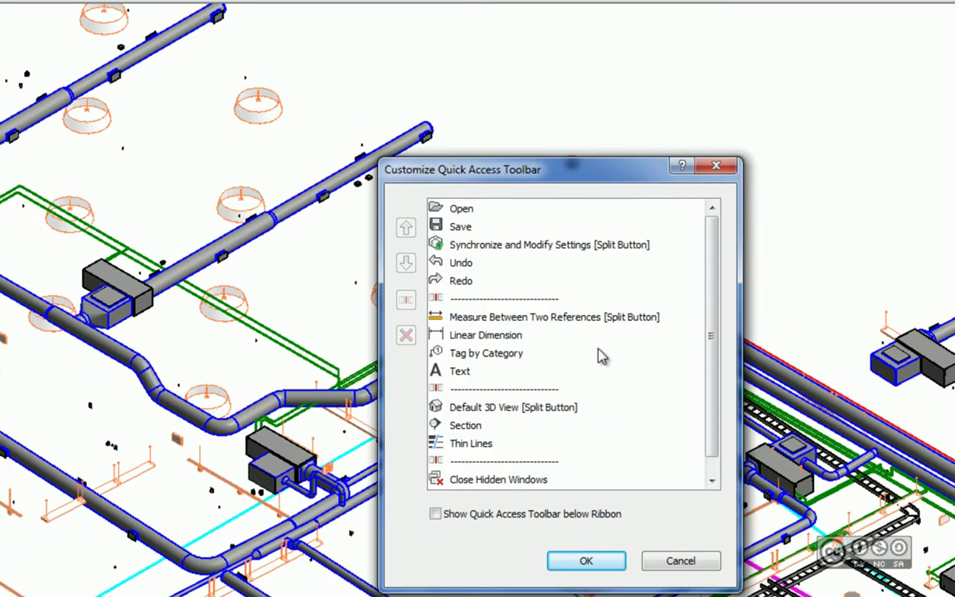
{"action": "left_click", "coordinate": [465, 284]}
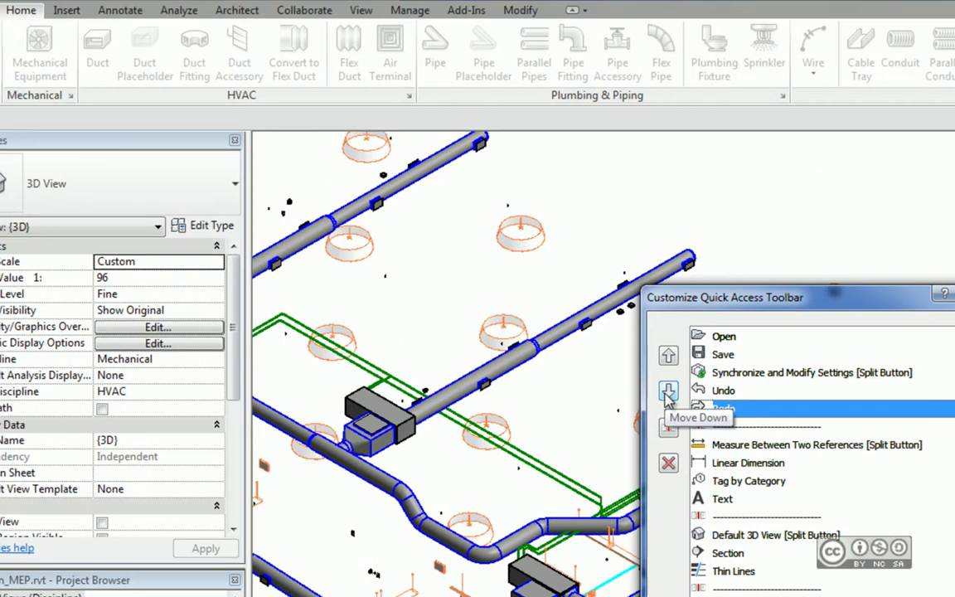
{"action": "left_click", "coordinate": [434, 10]}
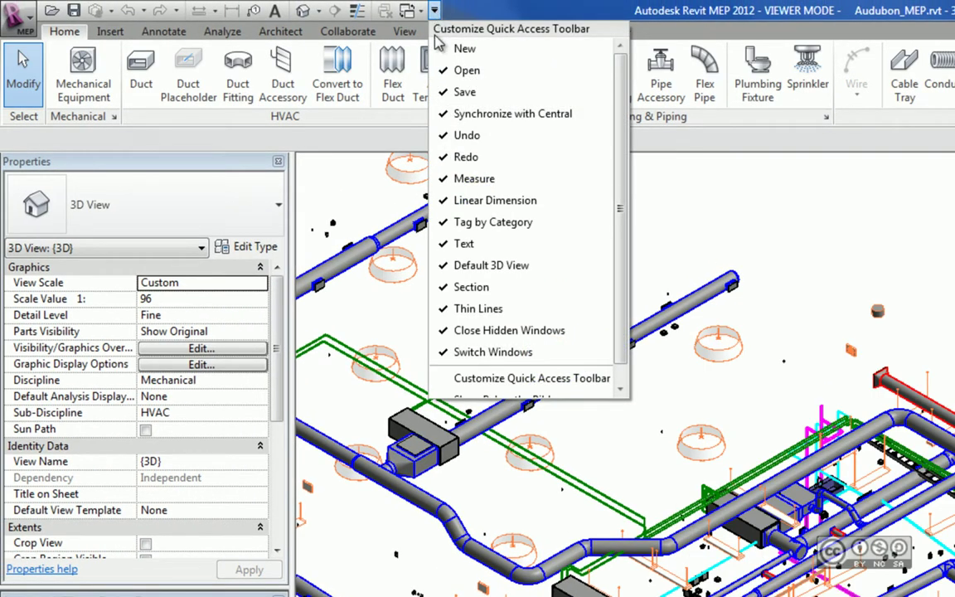
- Uncheck Open in the Quick Access Toolbar checklist, then check it again to restore it
{"action": "left_click", "coordinate": [460, 71]}
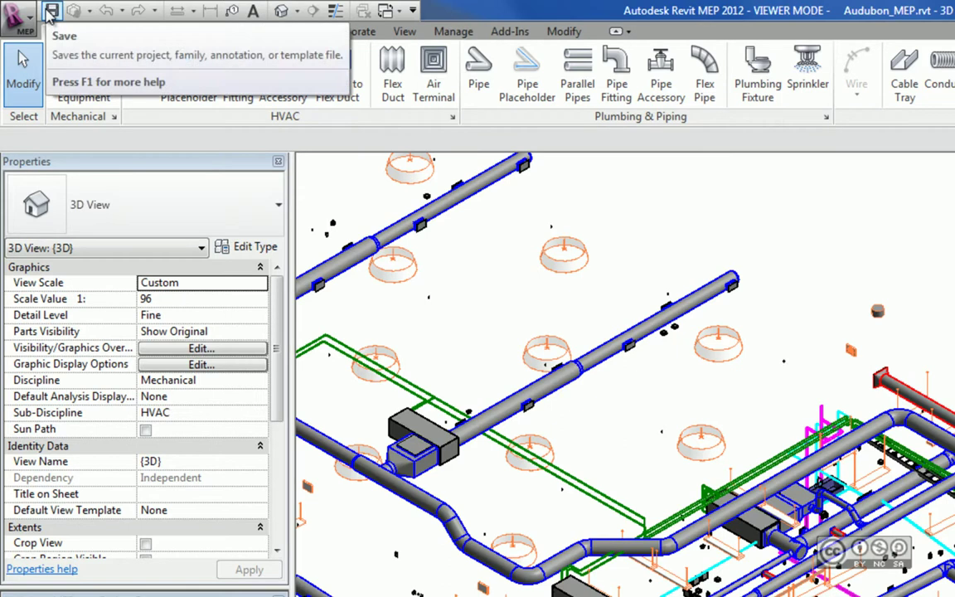
{"action": "left_click", "coordinate": [412, 10]}
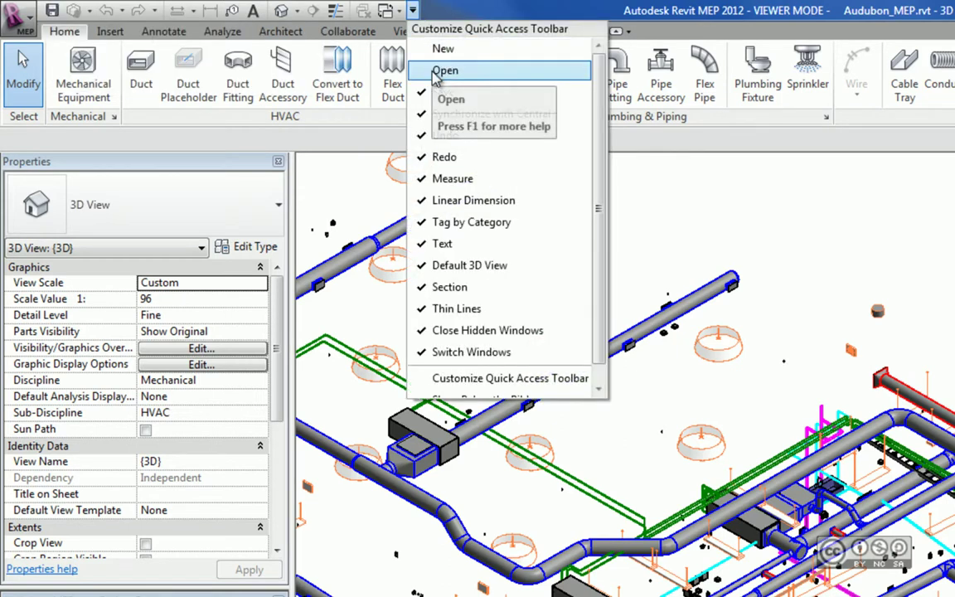
{"action": "left_click", "coordinate": [440, 71]}
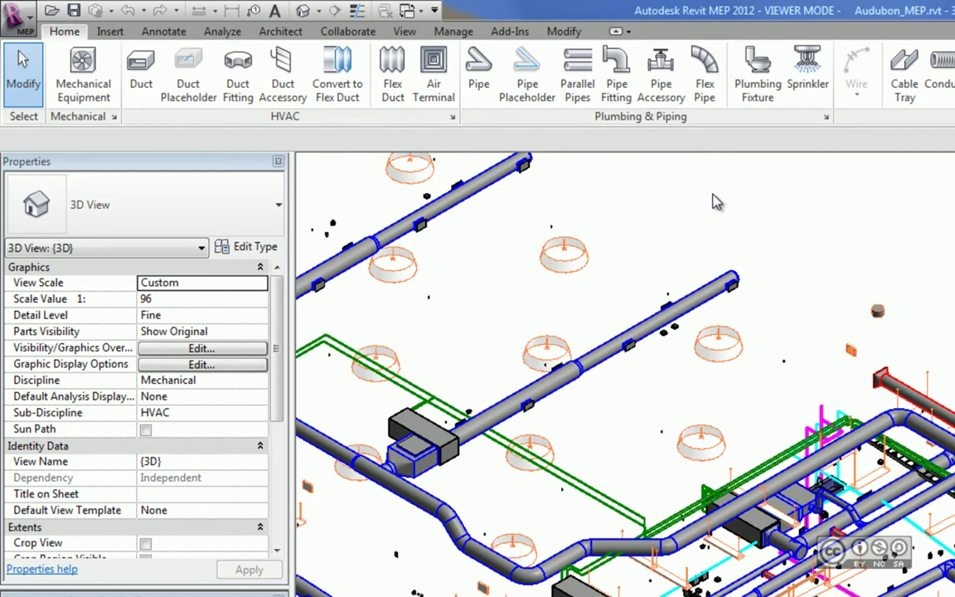
- Select a duct, then clear the wall selection in the architectural model's 3D view
{"action": "left_click", "coordinate": [724, 297]}
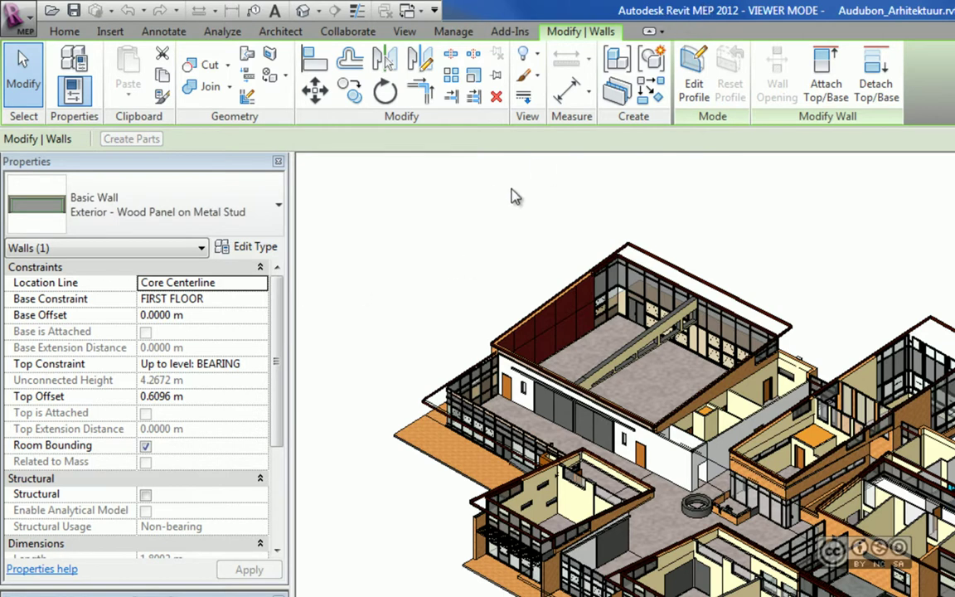
{"action": "left_click", "coordinate": [372, 262]}
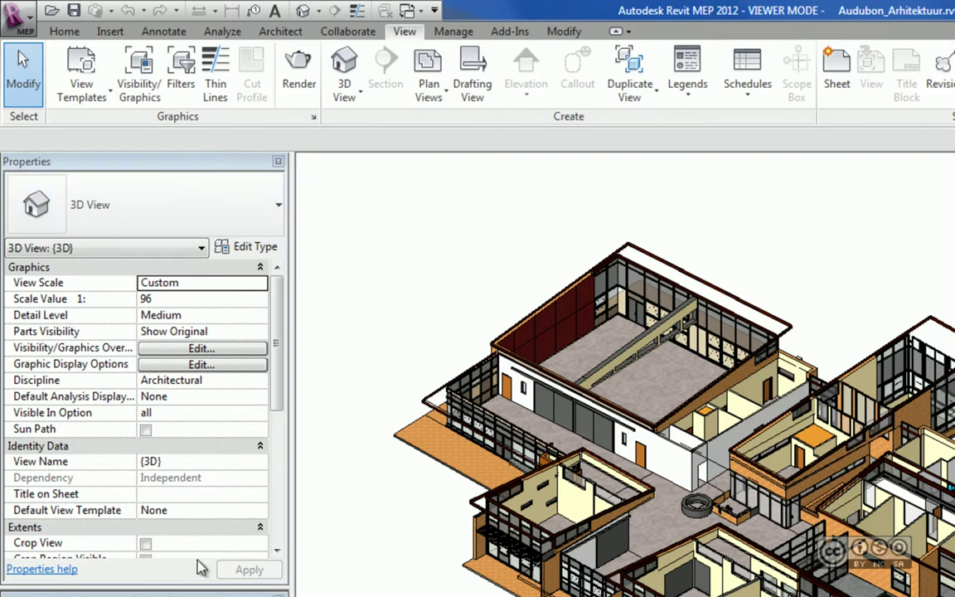
- Float and resize the Properties palette, dock it above the Project Browser, and select the concrete floor slab
{"action": "mouse_move", "coordinate": [113, 166]}
{"action": "left_mouse_down"}
{"action": "mouse_move", "coordinate": [224, 193]}
{"action": "mouse_move", "coordinate": [327, 141]}
{"action": "left_mouse_up"}
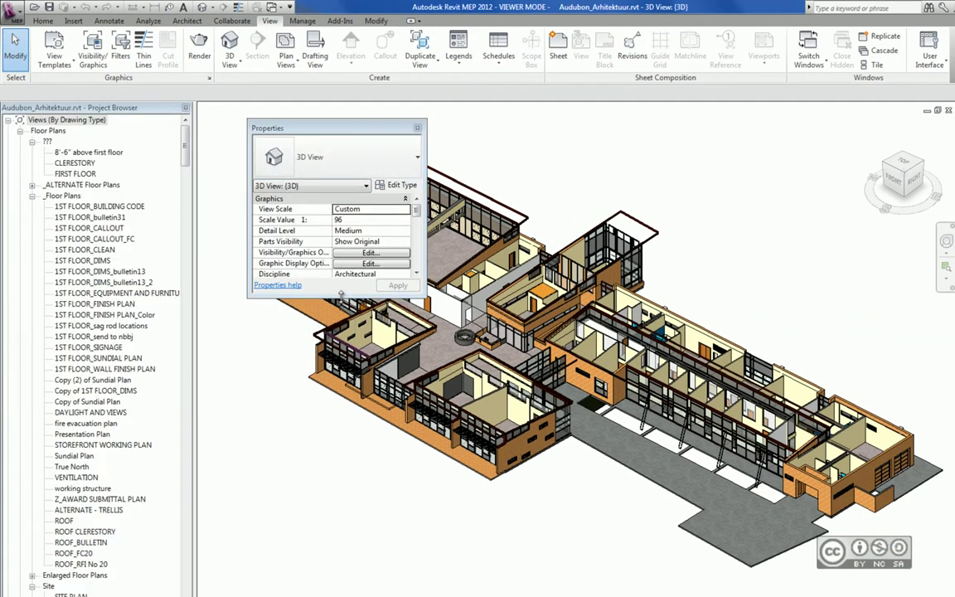
{"action": "left_click_drag", "start_coordinate": [319, 318], "coordinate": [320, 572]}
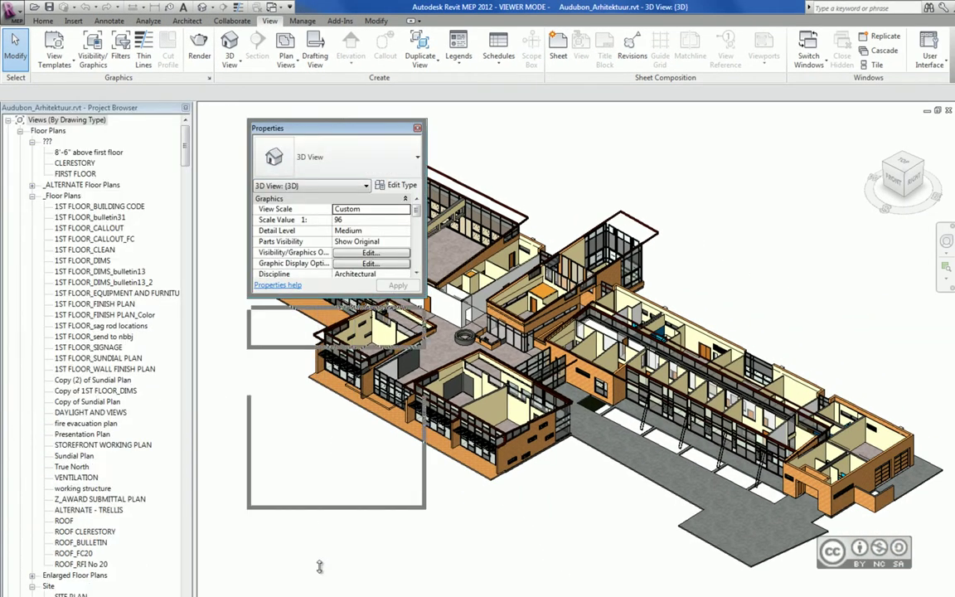
{"action": "left_click_drag", "start_coordinate": [426, 364], "coordinate": [462, 354]}
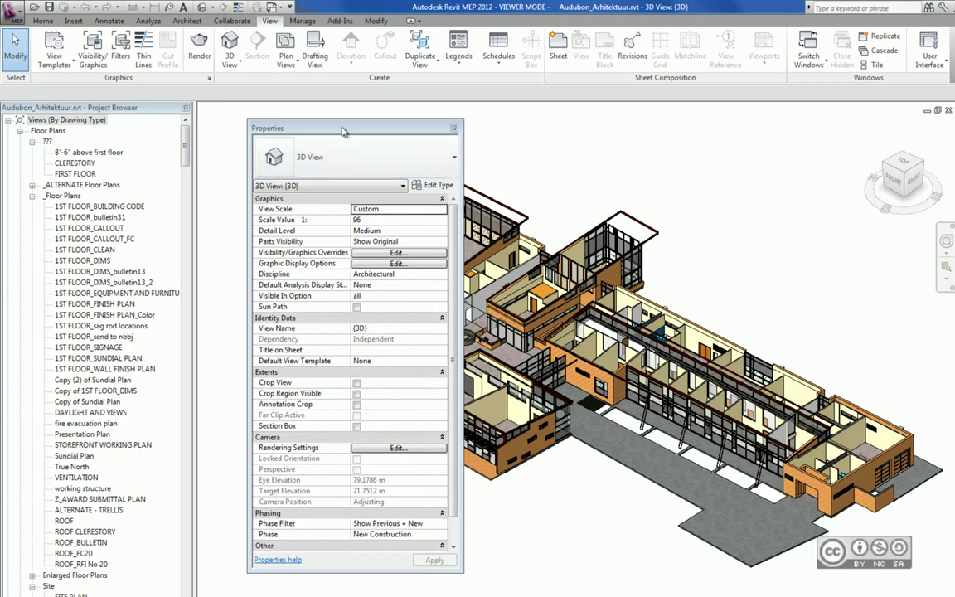
{"action": "left_click_drag", "start_coordinate": [344, 131], "coordinate": [110, 121]}
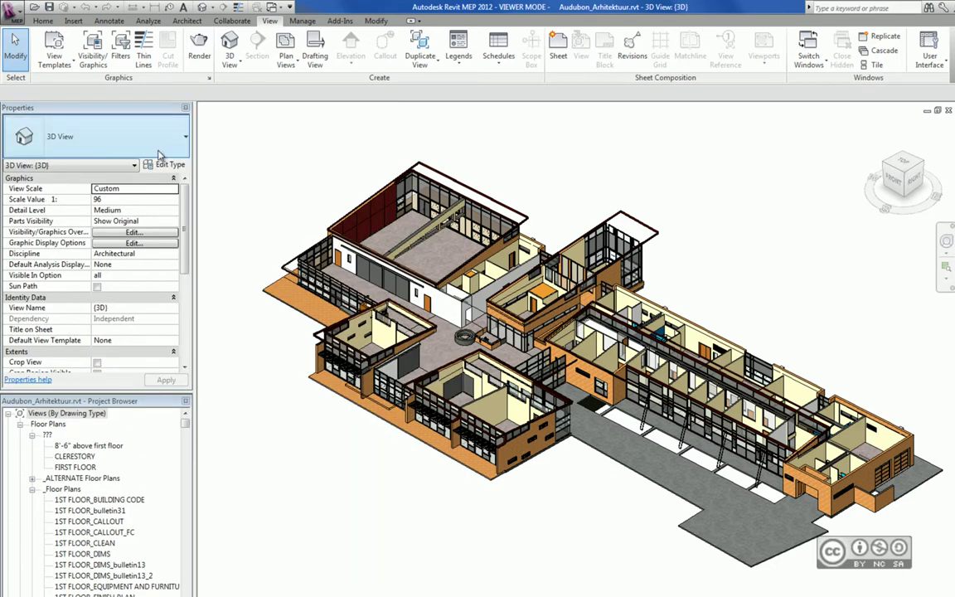
{"action": "left_click", "coordinate": [623, 467]}
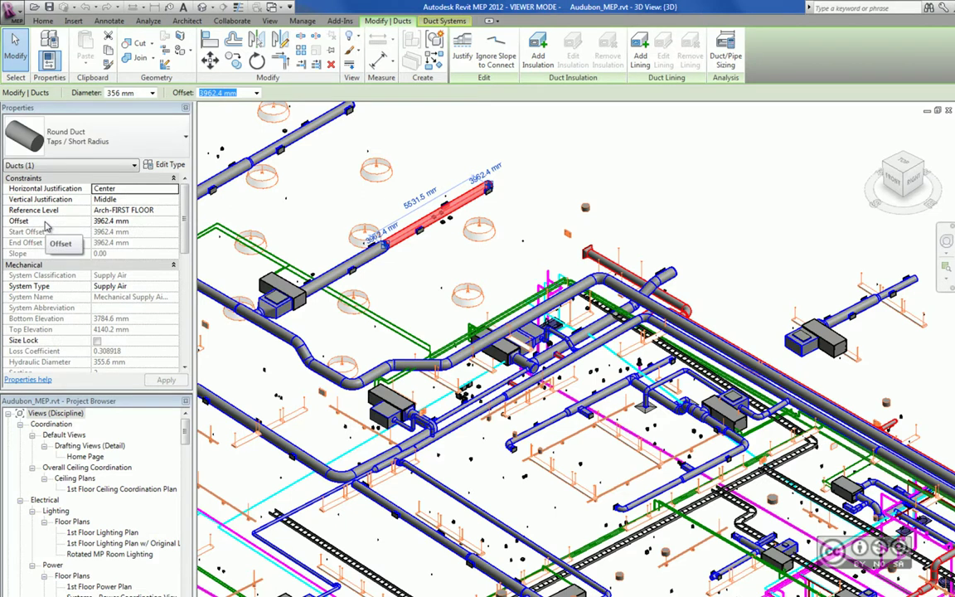
- Clear the duct selection, open the (3D) view from the Project Browser, and select a Generic Pendant fixture
{"action": "key", "text": "Escape"}
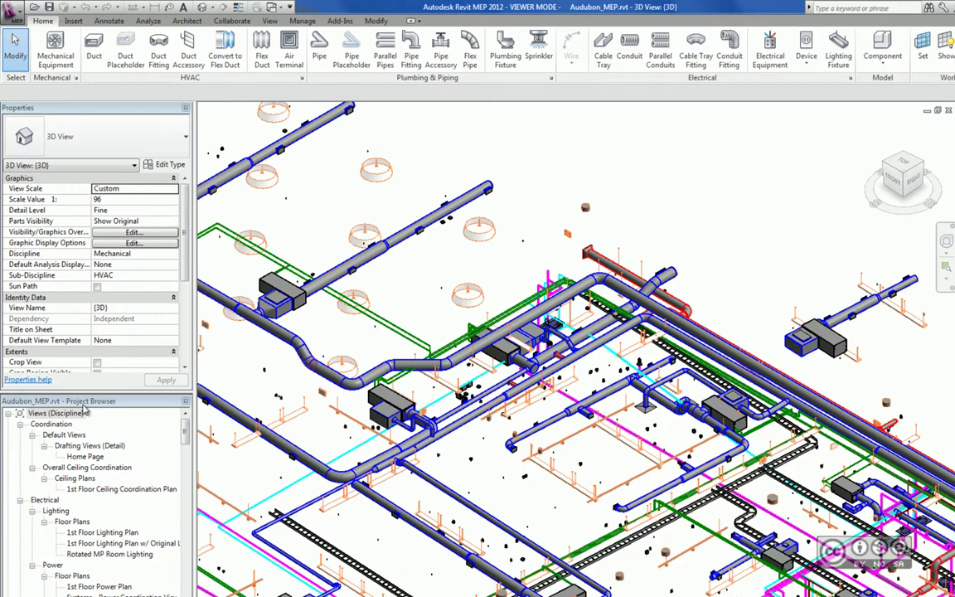
{"action": "scroll", "coordinate": [170, 415], "scroll_direction": "down", "scroll_amount": 10}
{"action": "left_click", "coordinate": [71, 487]}
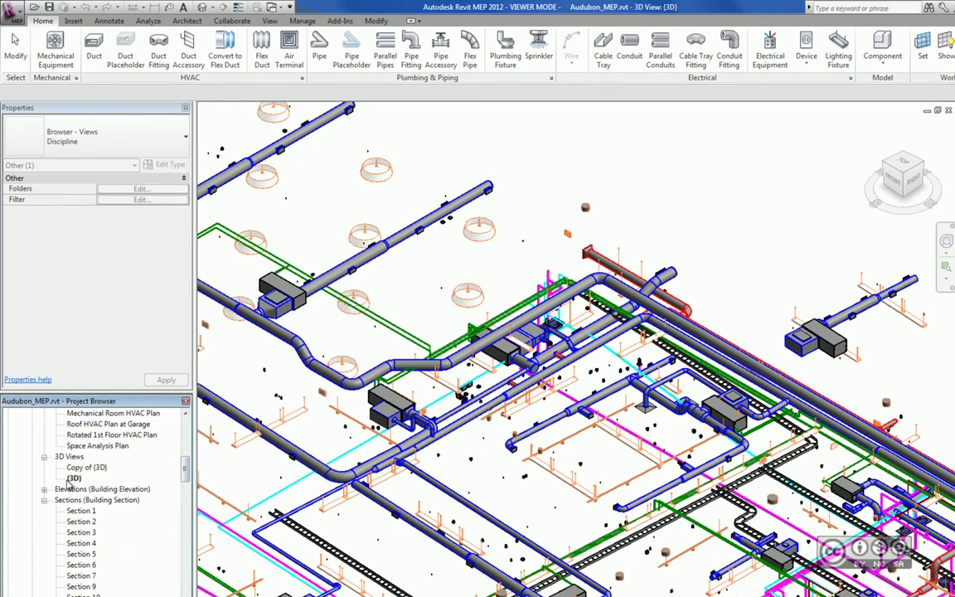
{"action": "left_click", "coordinate": [73, 478]}
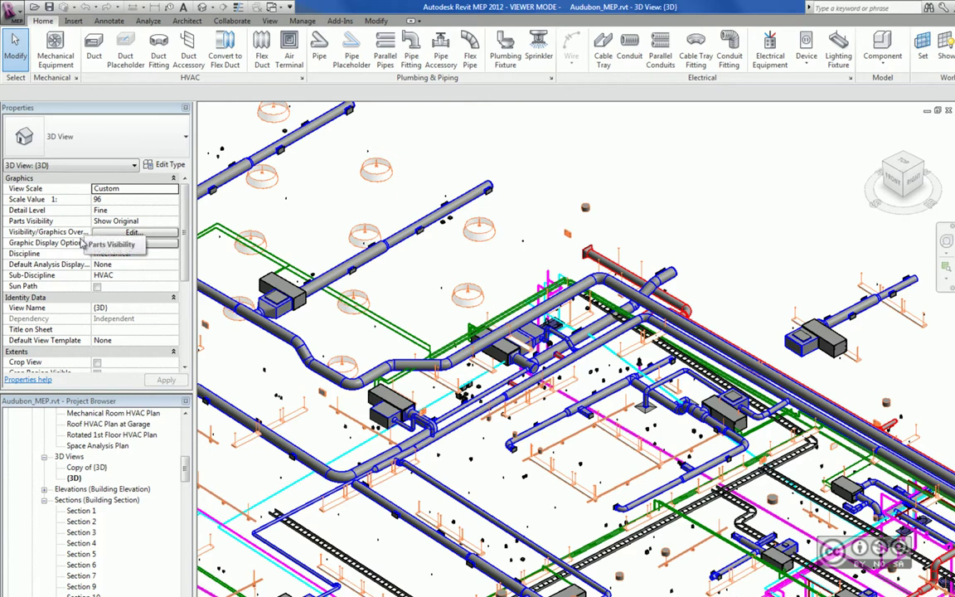
{"action": "left_click", "coordinate": [488, 232]}
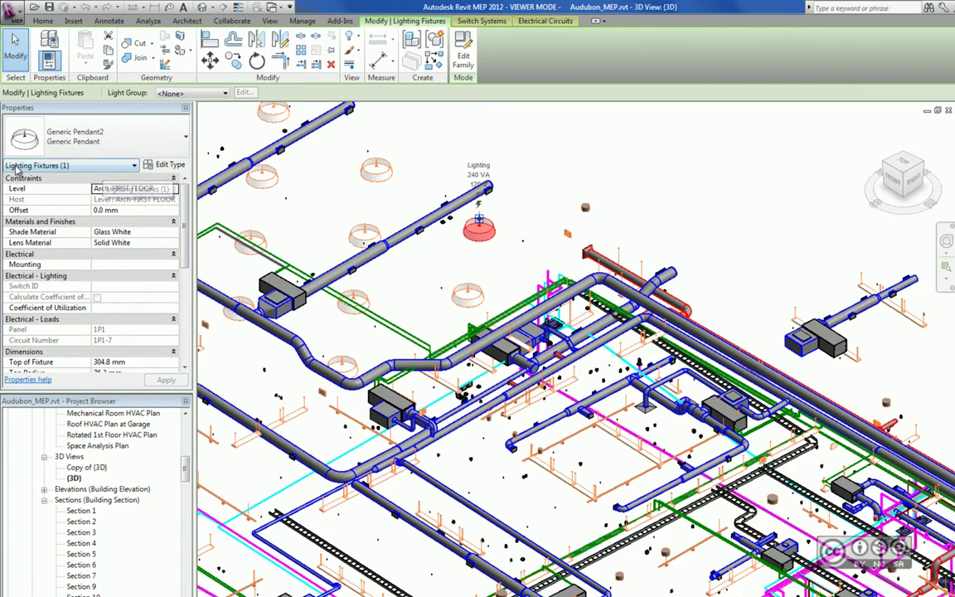
- Switch the Properties palette to show the 3D view's properties instead of the fixture's
{"action": "left_click", "coordinate": [91, 165]}
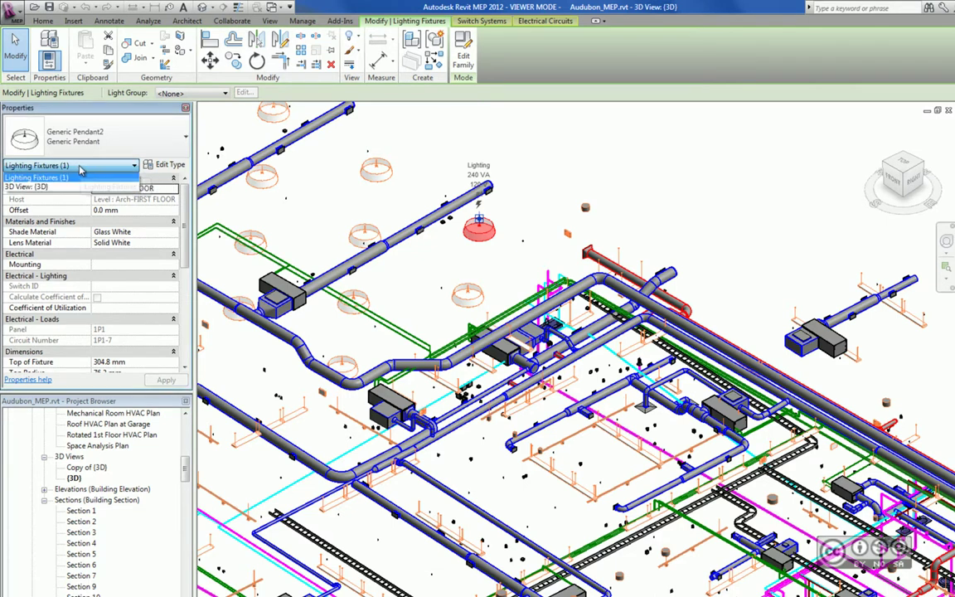
{"action": "left_click", "coordinate": [34, 188]}
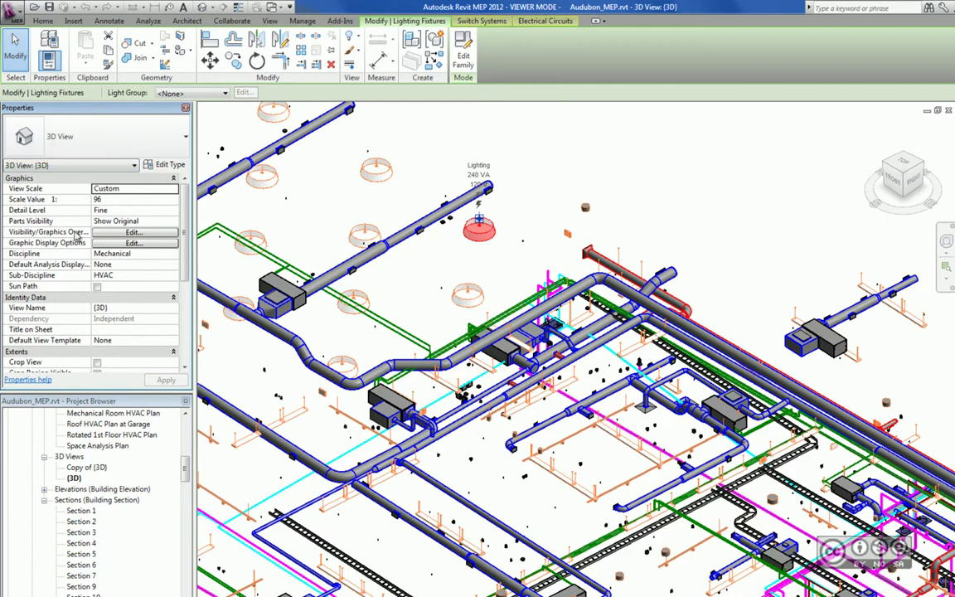
{"action": "left_click", "coordinate": [508, 201]}
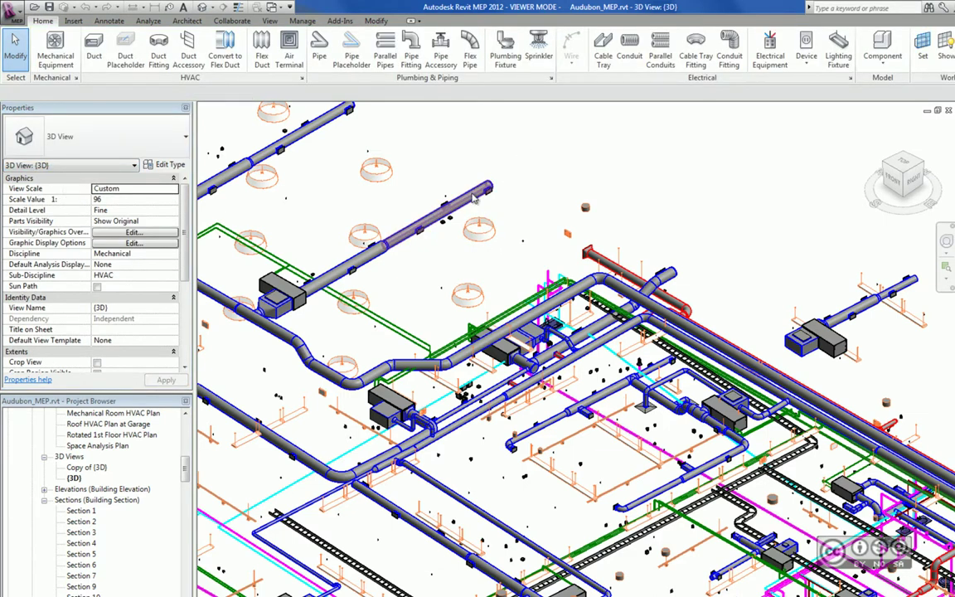
- Set the diagonal supply duct's Offset to 4000 mm, apply it, then undo back to 3962.4 mm
{"action": "left_click", "coordinate": [441, 199]}
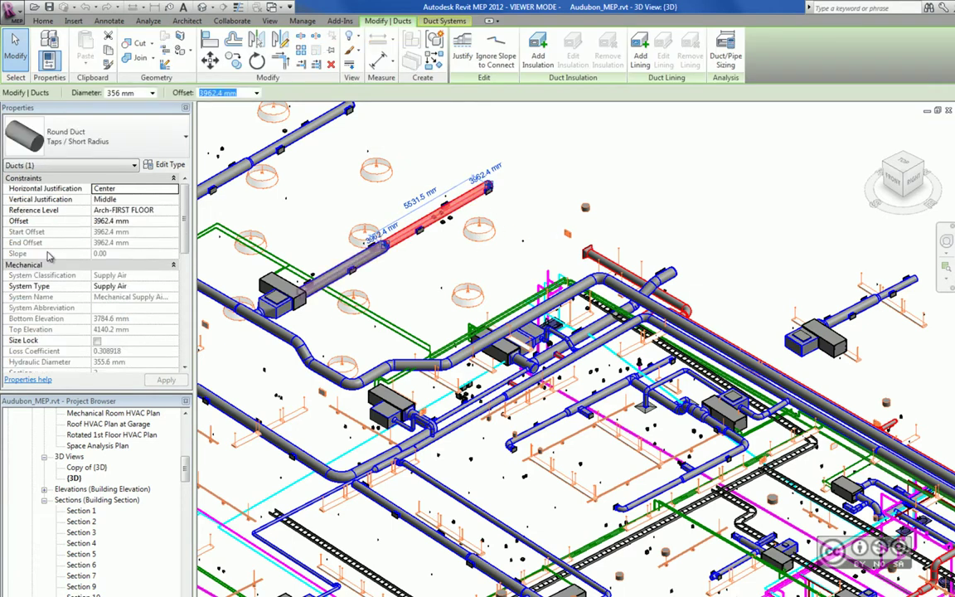
{"action": "left_click", "coordinate": [132, 221]}
{"action": "type", "text": "4000"}
{"action": "key", "text": "Return"}
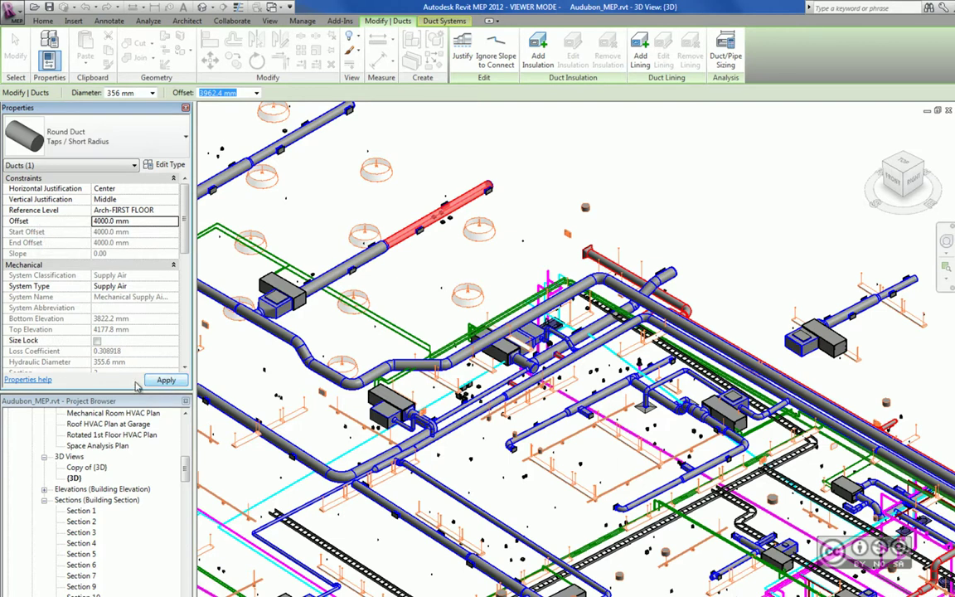
{"action": "left_click", "coordinate": [162, 380]}
{"action": "left_click", "coordinate": [166, 381]}
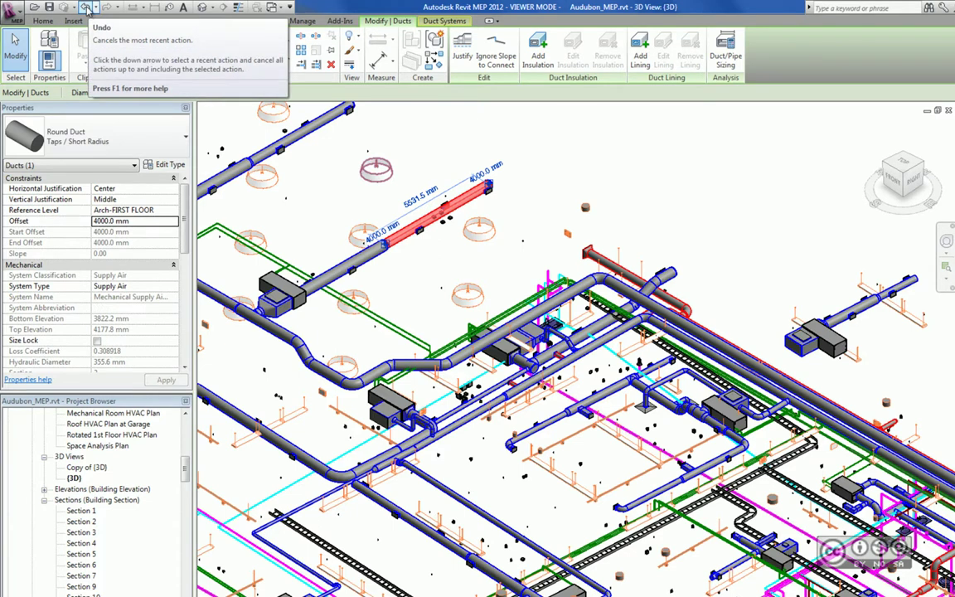
{"action": "left_click", "coordinate": [86, 8]}
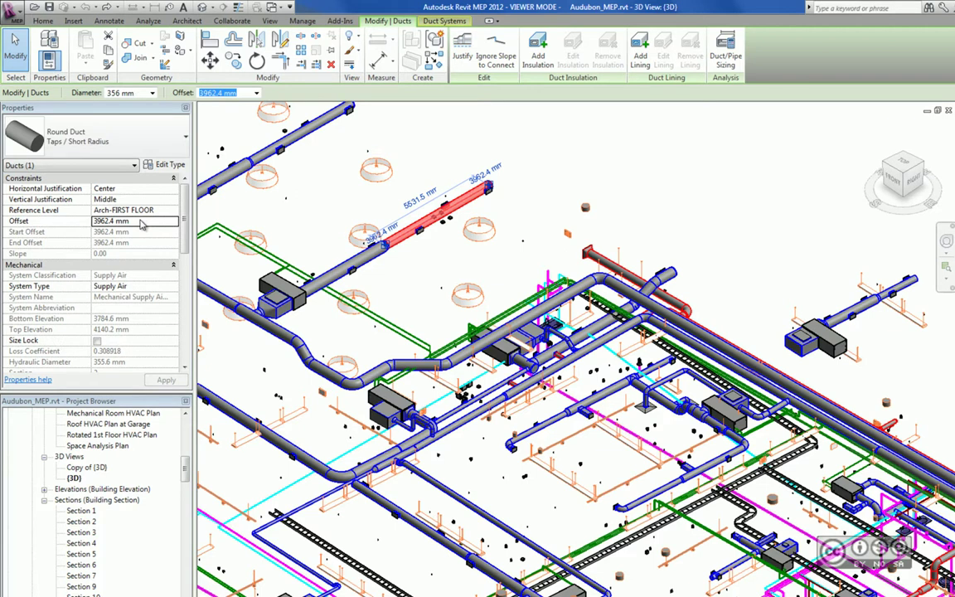
- Review the Round Duct Type Properties, then close them and deselect the duct
{"action": "left_click", "coordinate": [166, 166]}
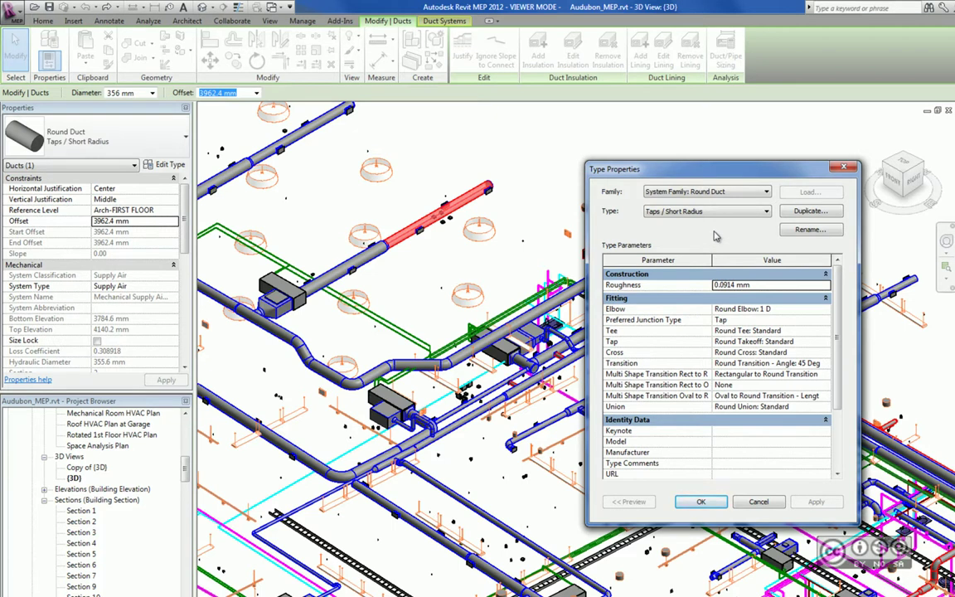
{"action": "key", "text": "Escape"}
{"action": "key", "text": "Escape"}
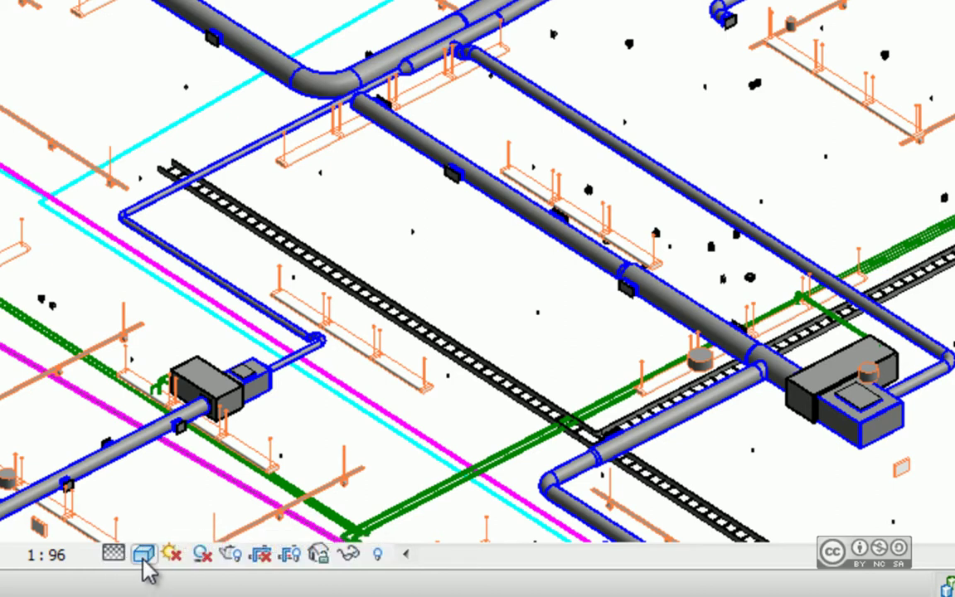
{"action": "left_click", "coordinate": [112, 556]}
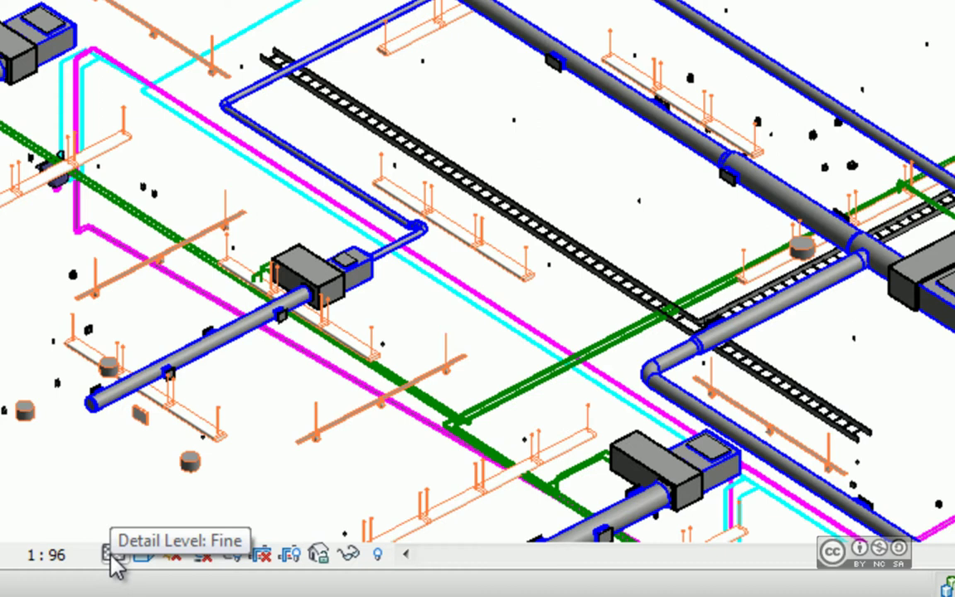
{"action": "left_click", "coordinate": [113, 554]}
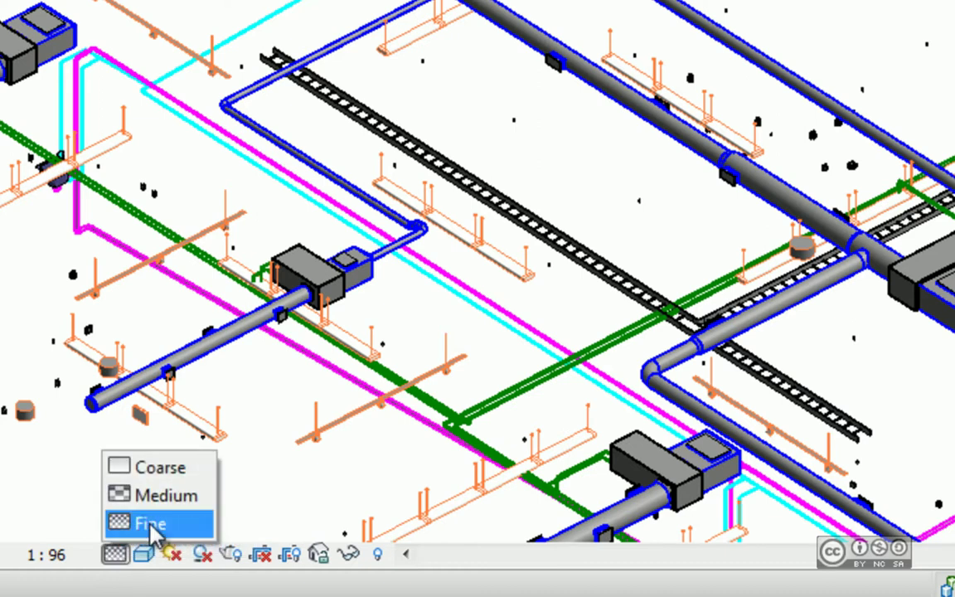
{"action": "left_click", "coordinate": [159, 469]}
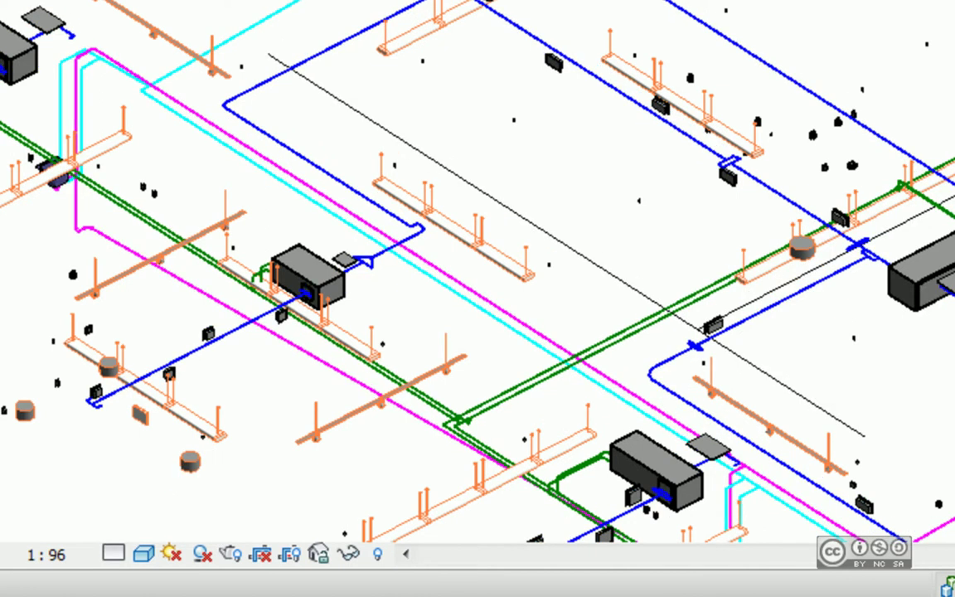
{"action": "left_click", "coordinate": [115, 554]}
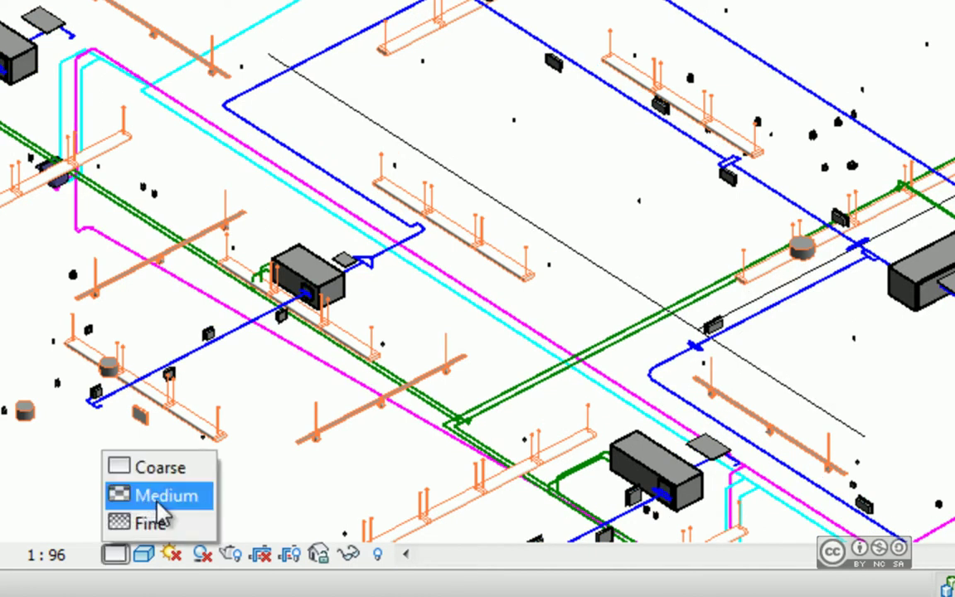
{"action": "left_click", "coordinate": [158, 502]}
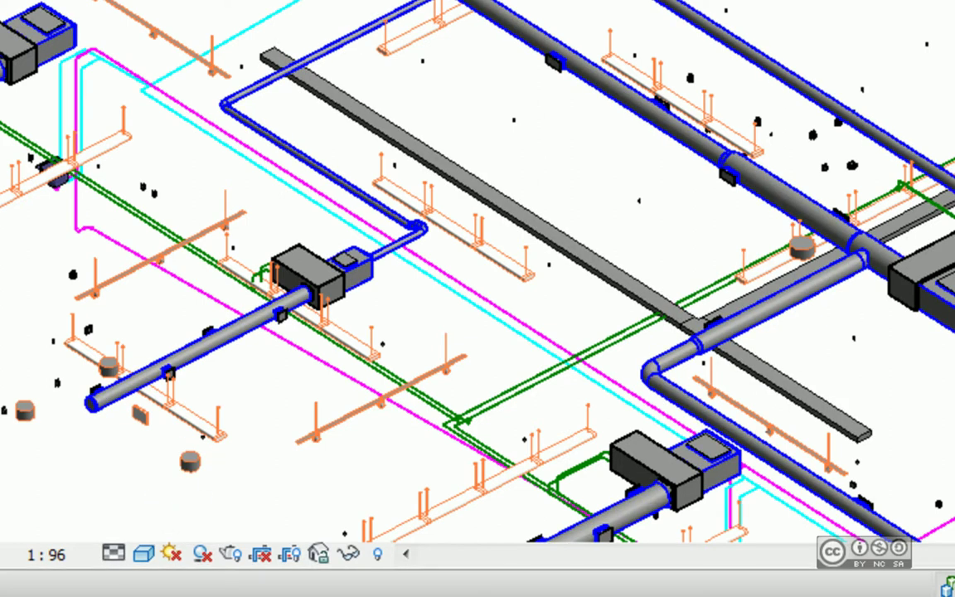
{"action": "left_click", "coordinate": [114, 554]}
{"action": "left_click", "coordinate": [150, 529]}
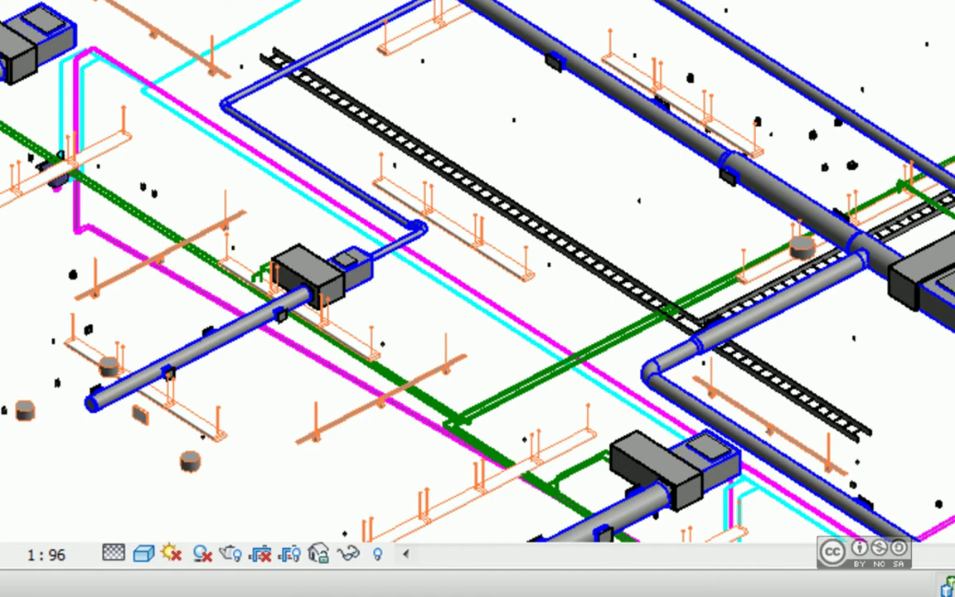
- Display the model in Wireframe, then Realistic, then set the surface style to Hidden Line
{"action": "left_click", "coordinate": [143, 554]}
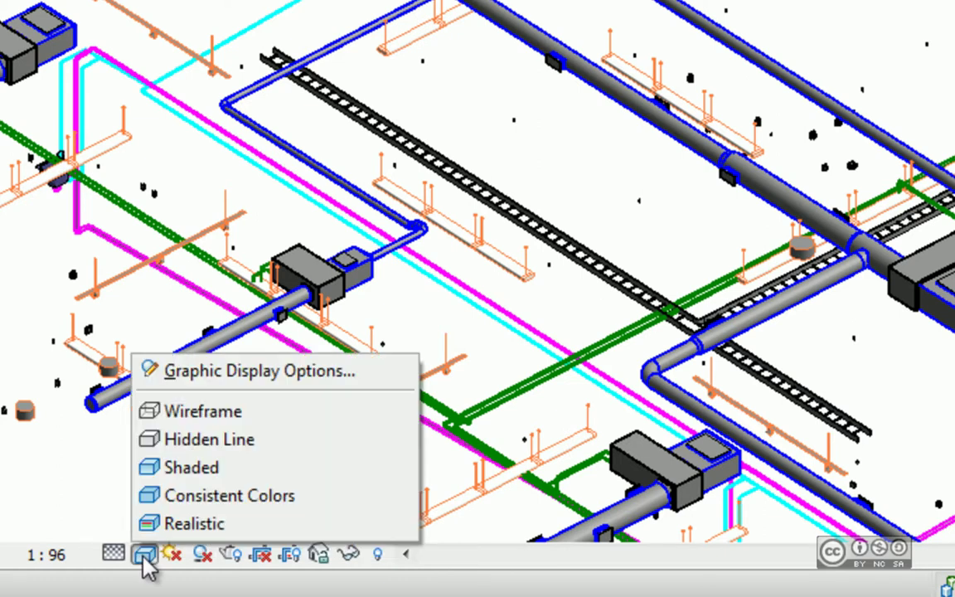
{"action": "left_click", "coordinate": [187, 420]}
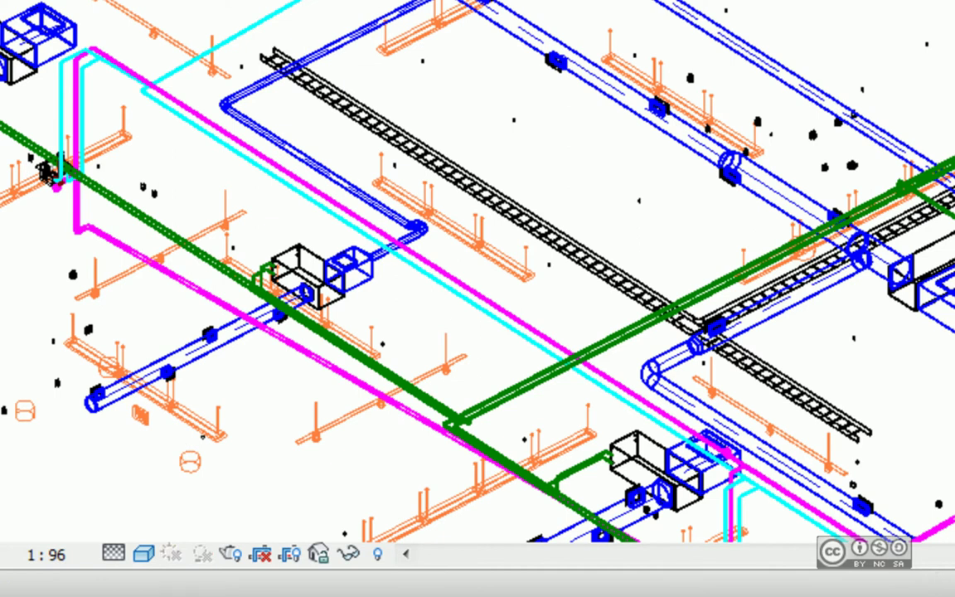
{"action": "left_click", "coordinate": [142, 555]}
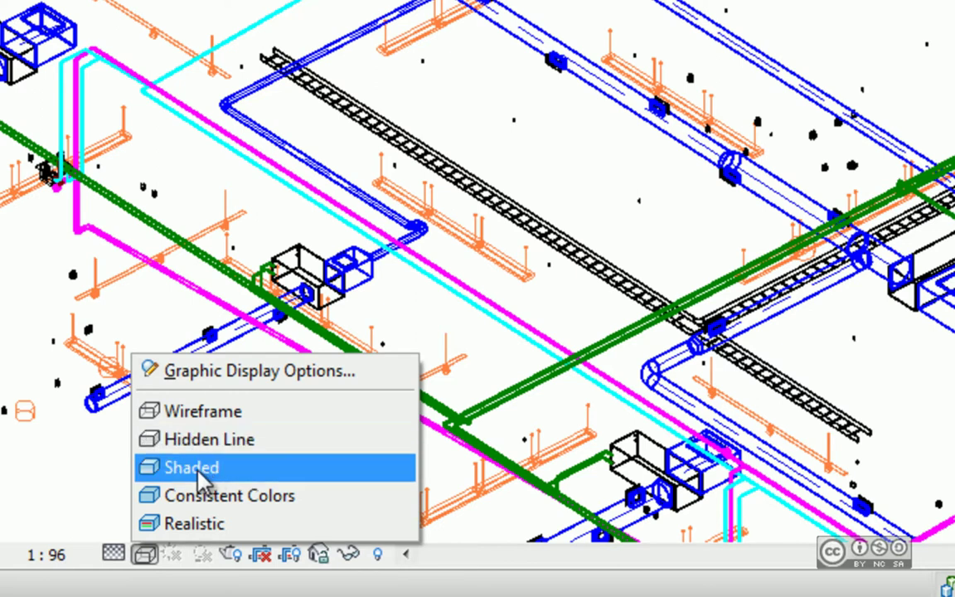
{"action": "left_click", "coordinate": [207, 524]}
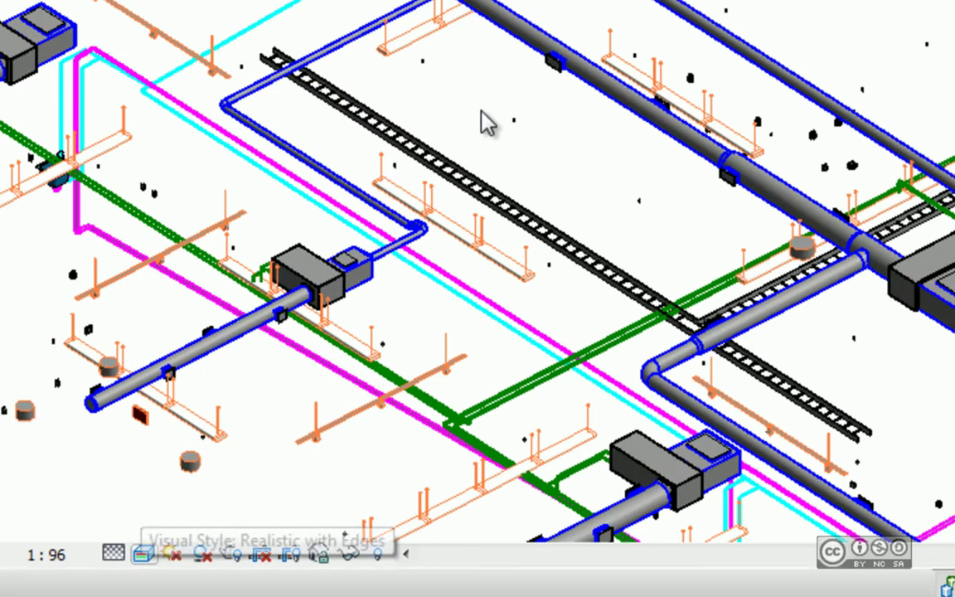
{"action": "left_click", "coordinate": [144, 556]}
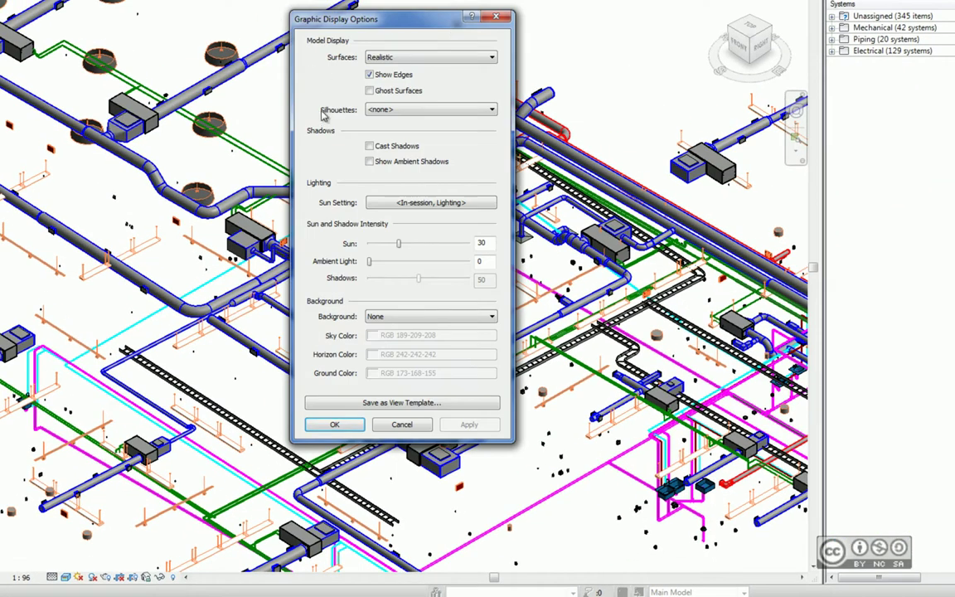
{"action": "key", "text": "Up"}
{"action": "key", "text": "Up"}
{"action": "key", "text": "Up"}
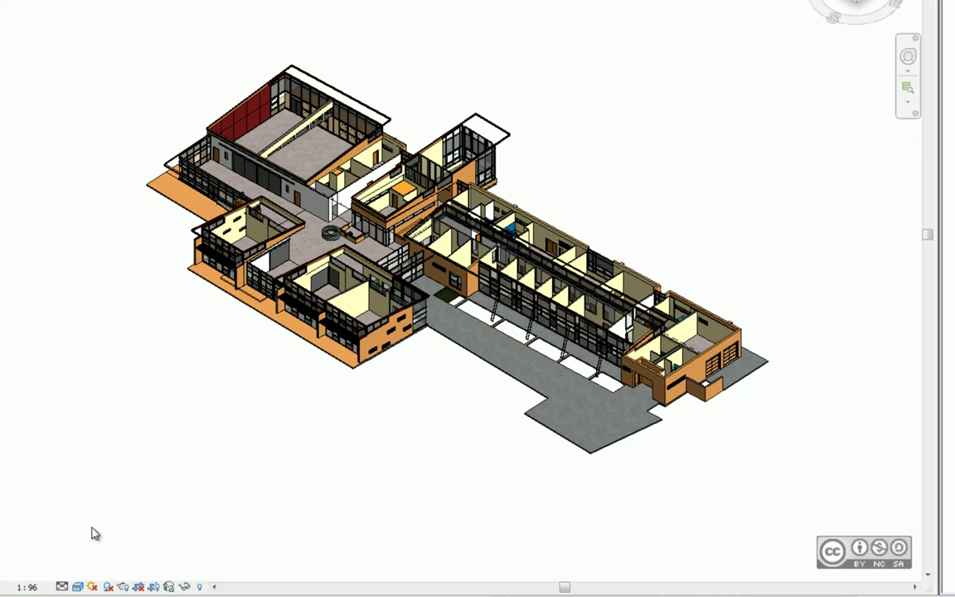
- Turn on the sun path and shadows, then drag the sun along its path to 20:02
{"action": "left_click", "coordinate": [92, 587]}
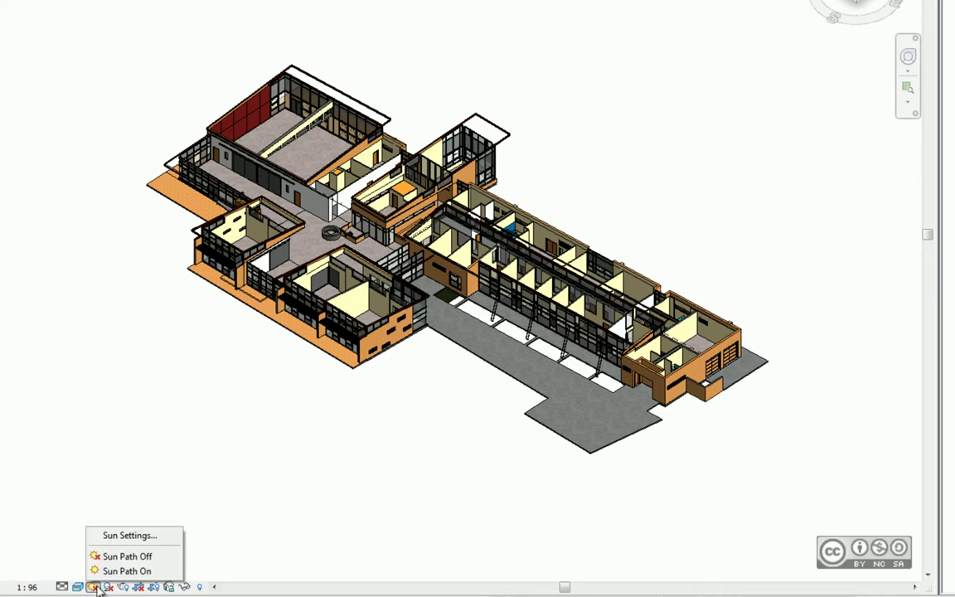
{"action": "left_click", "coordinate": [125, 572]}
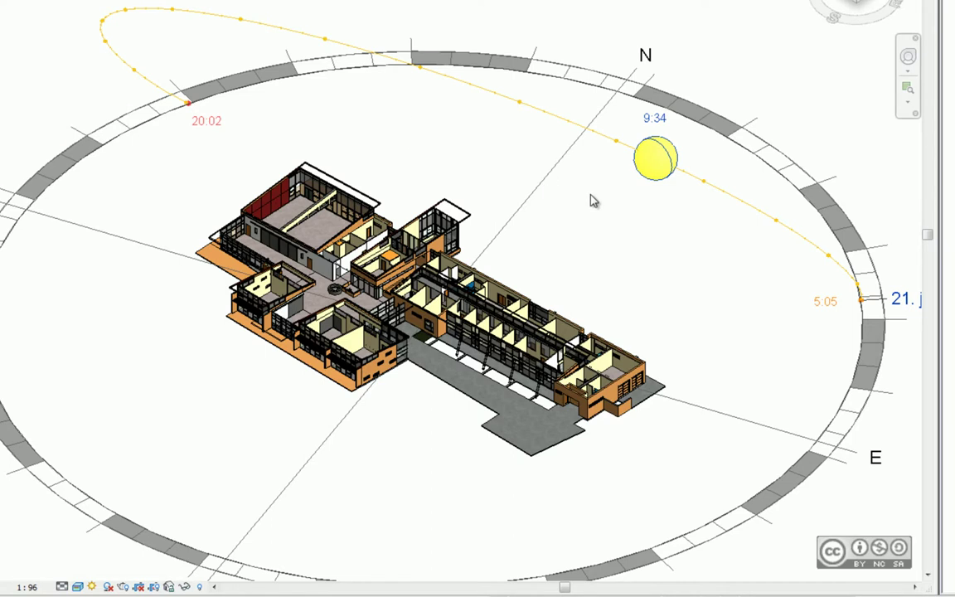
{"action": "scroll", "coordinate": [364, 357], "scroll_direction": "up", "scroll_amount": 2}
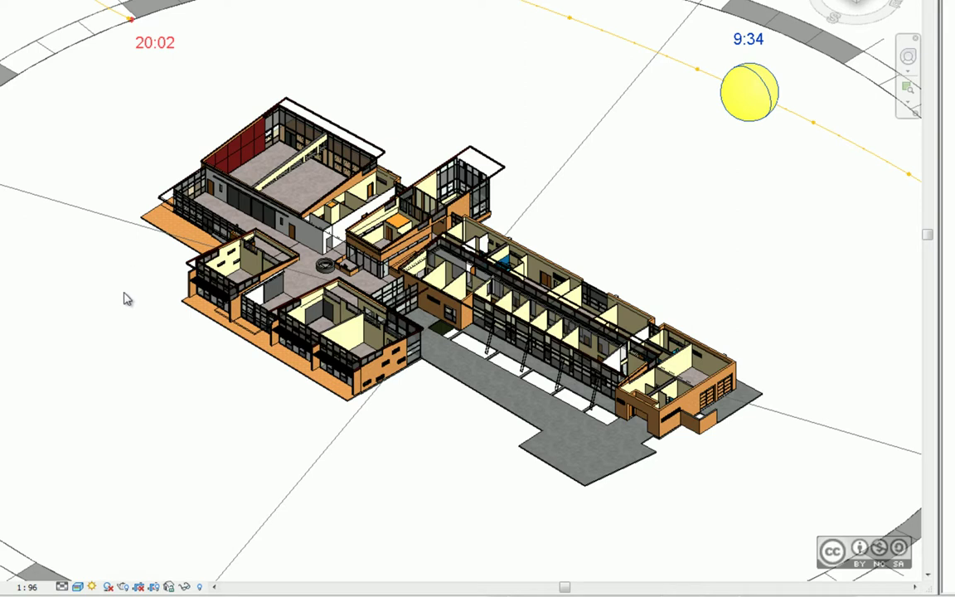
{"action": "left_click", "coordinate": [108, 587]}
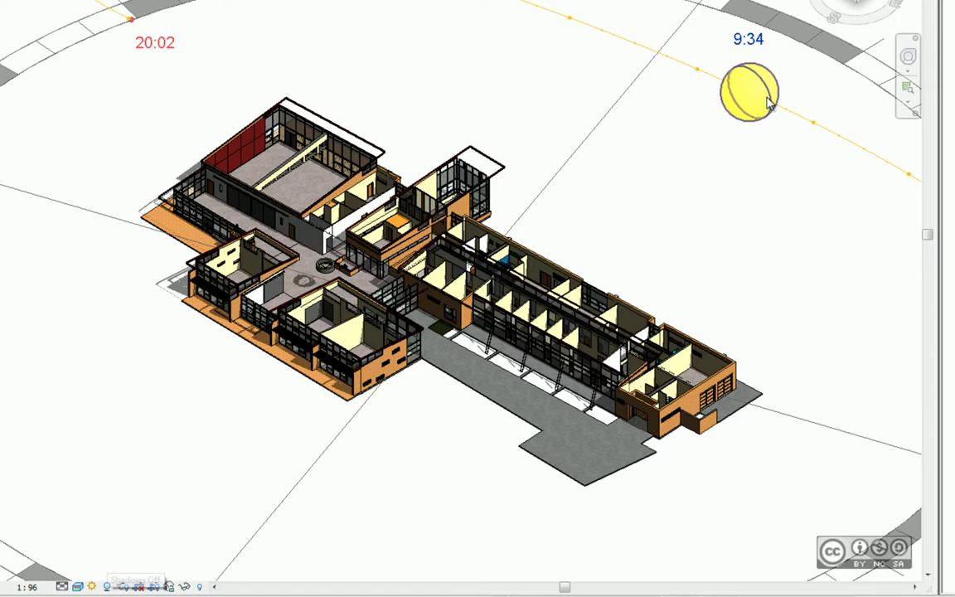
{"action": "left_click_drag", "start_coordinate": [769, 101], "coordinate": [537, 11]}
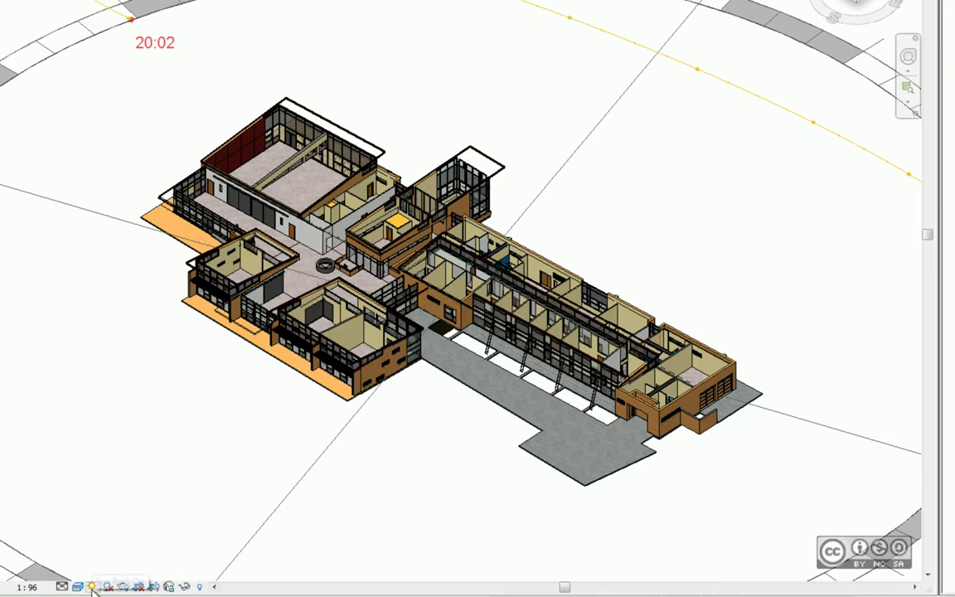
- Turn the sun path off, open and dismiss Sun Settings, and show the crop region
{"action": "left_click", "coordinate": [92, 586]}
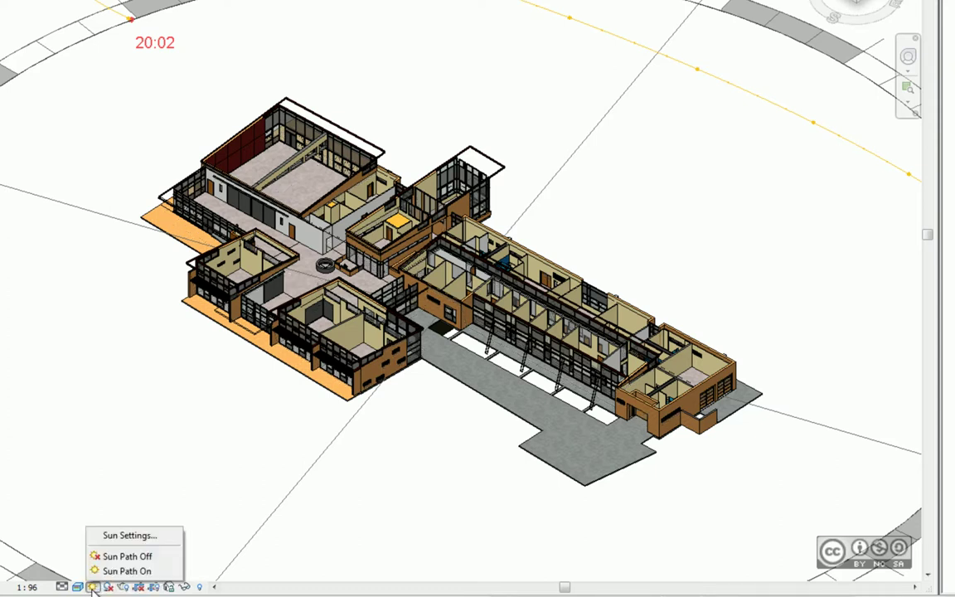
{"action": "left_click", "coordinate": [129, 556]}
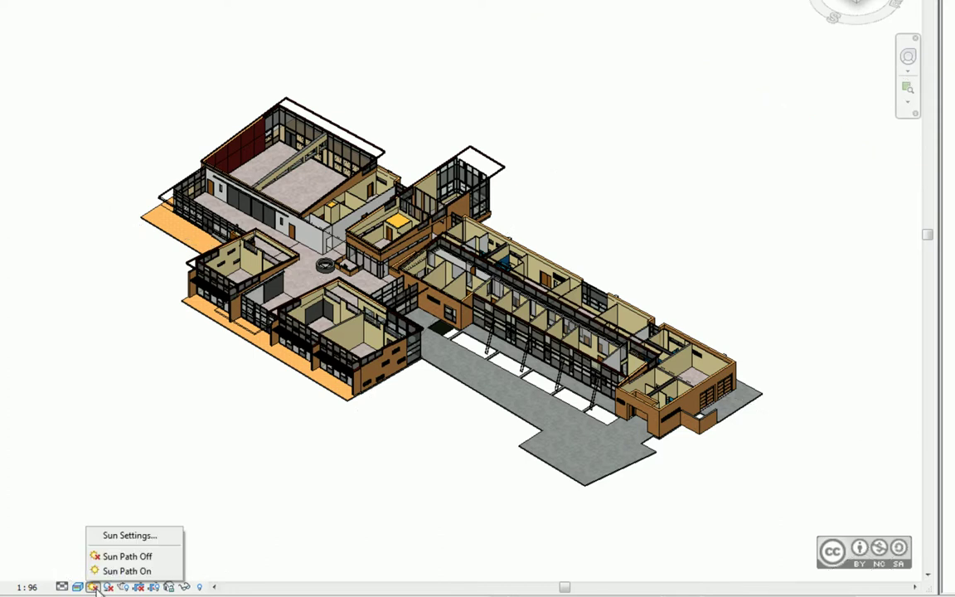
{"action": "left_click", "coordinate": [134, 535]}
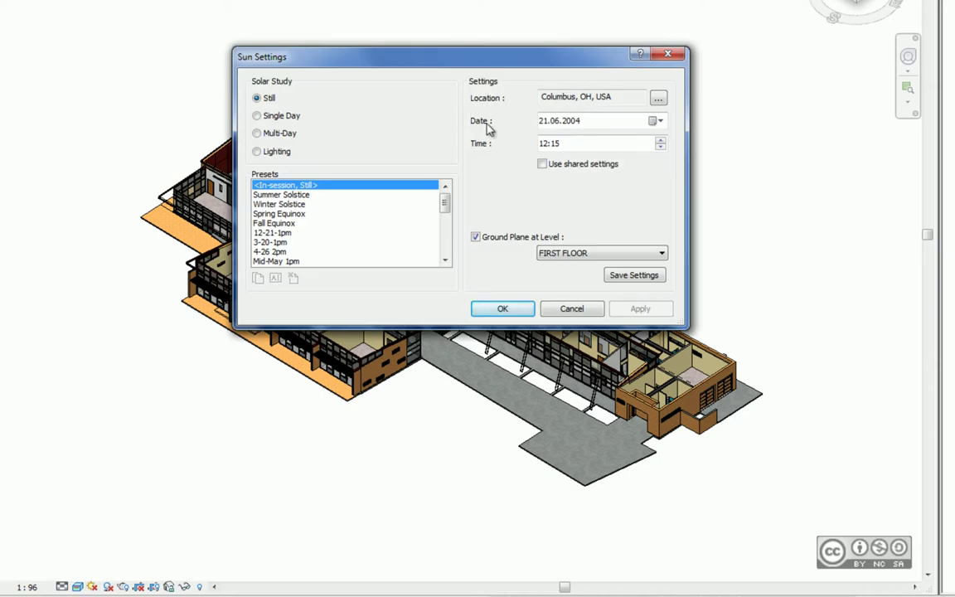
{"action": "key", "text": "Escape"}
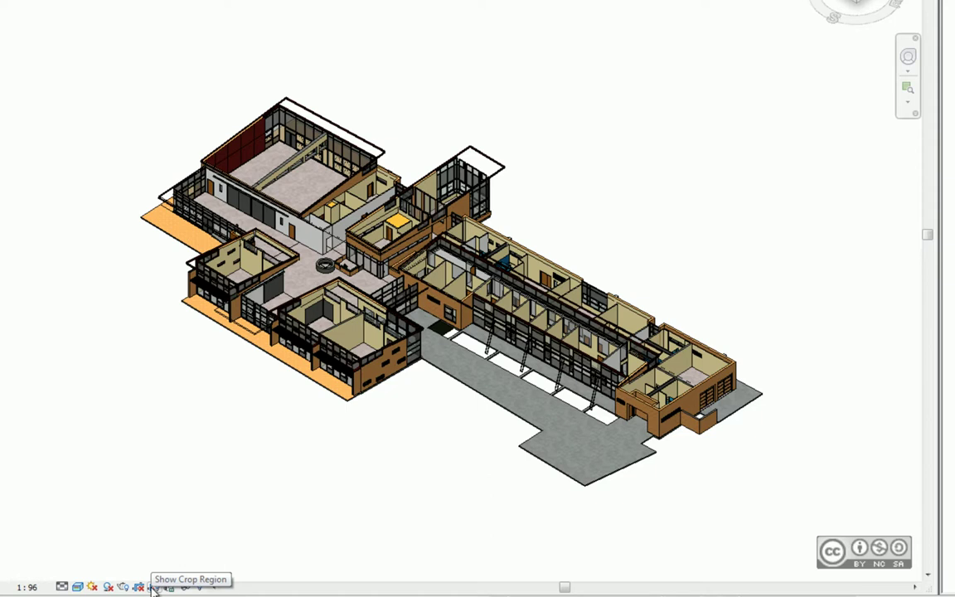
{"action": "left_click", "coordinate": [154, 586]}
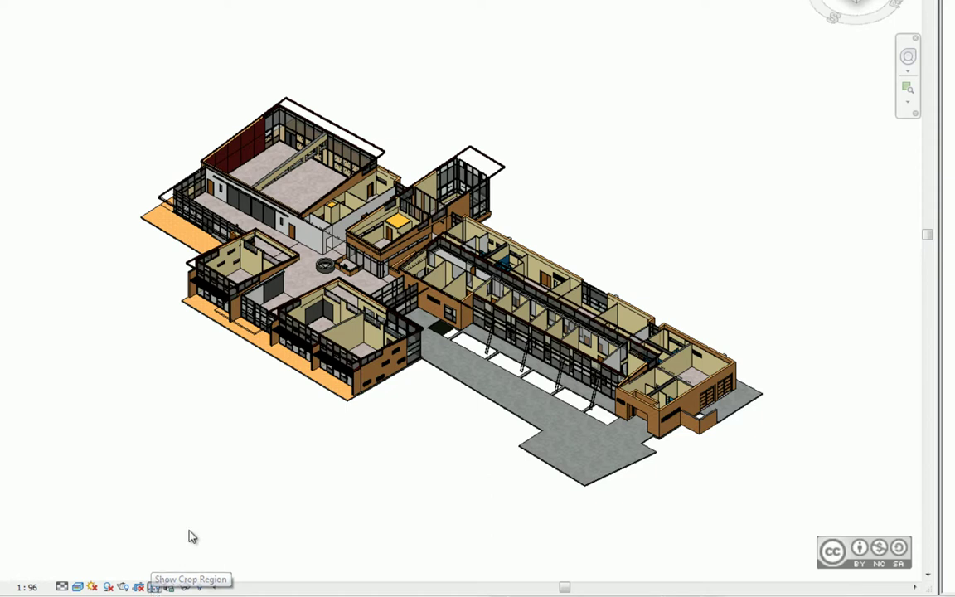
- Pull the crop region's bottom edge up, review the Rendering settings, and orbit the building
{"action": "left_click", "coordinate": [406, 511]}
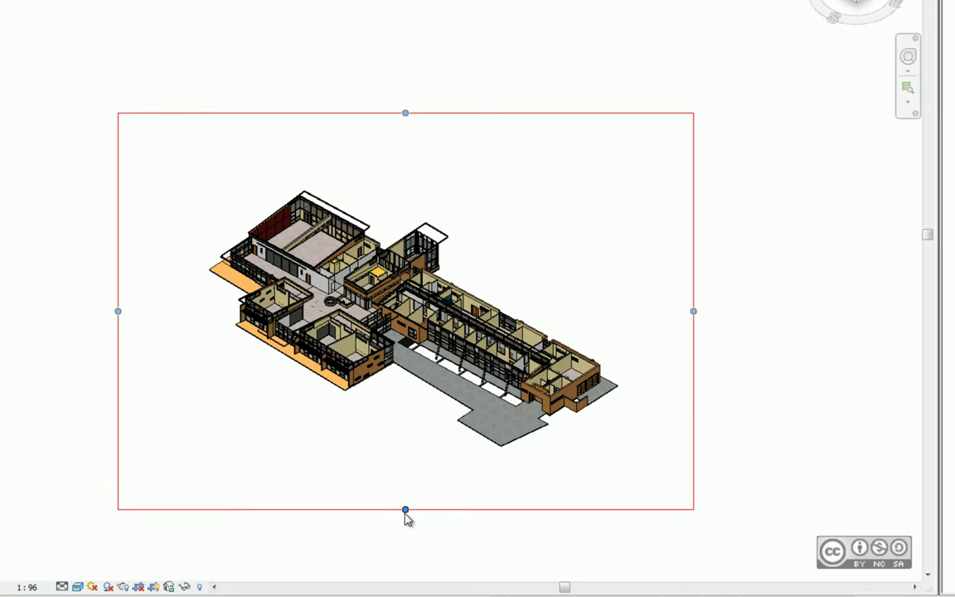
{"action": "mouse_move", "coordinate": [405, 511]}
{"action": "left_mouse_down"}
{"action": "mouse_move", "coordinate": [427, 358]}
{"action": "mouse_move", "coordinate": [348, 293]}
{"action": "left_mouse_up"}
{"action": "left_click", "coordinate": [274, 152]}
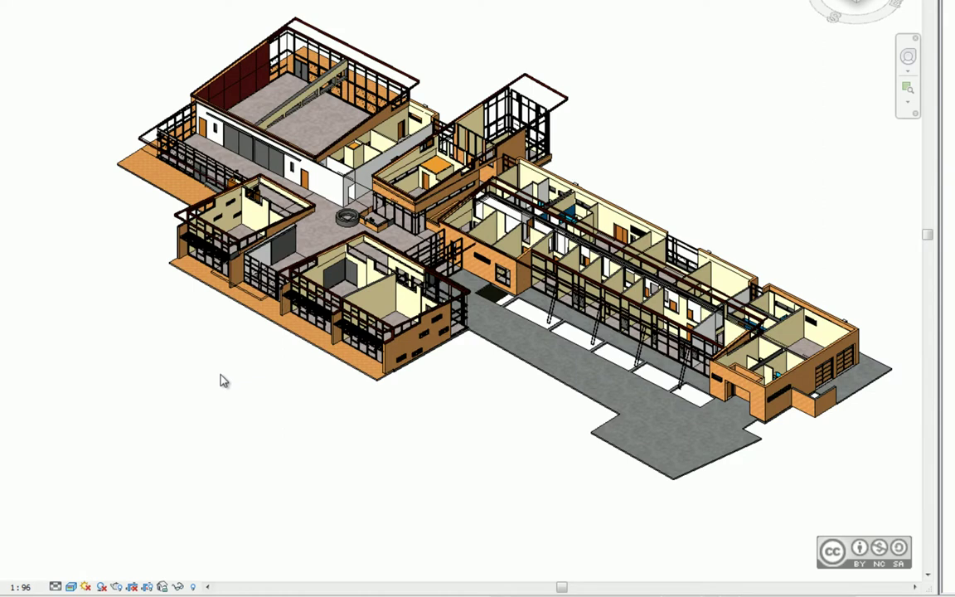
{"action": "left_click", "coordinate": [119, 587]}
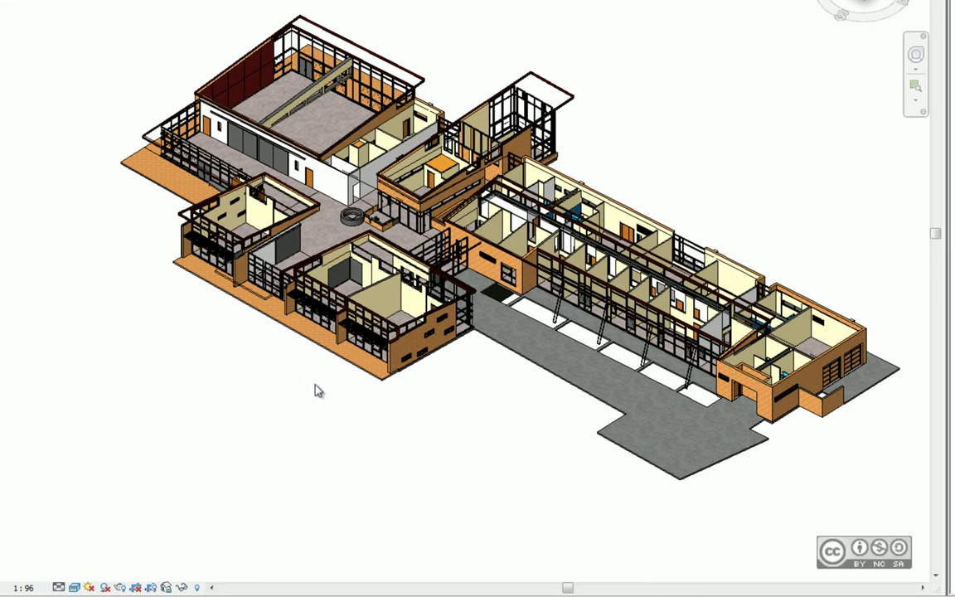
{"action": "mouse_move", "coordinate": [336, 401]}
{"action": "middle_mouse_down", "text": "shift"}
{"action": "mouse_move", "coordinate": [454, 409]}
{"action": "mouse_move", "coordinate": [138, 507]}
{"action": "middle_mouse_up", "text": "shift"}
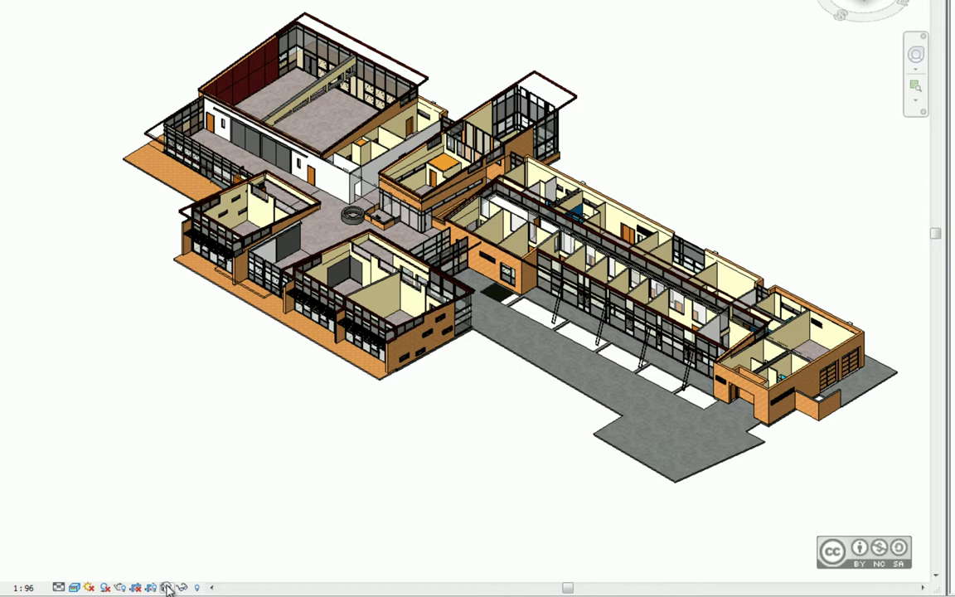
- Save and lock the 3D view as salv1, then test that it no longer orbits
{"action": "left_click", "coordinate": [166, 587]}
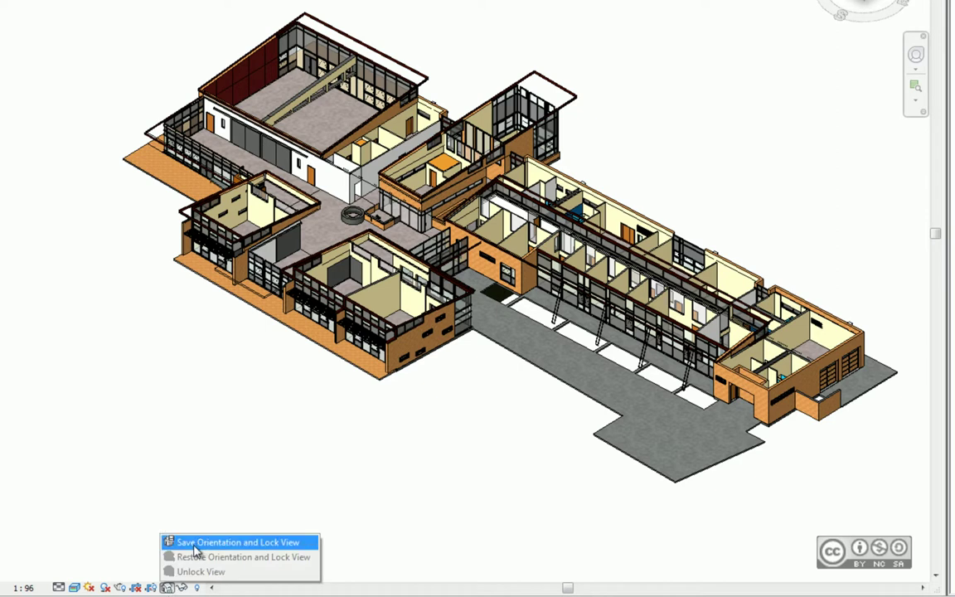
{"action": "left_click", "coordinate": [199, 543]}
{"action": "type", "text": "with S"}
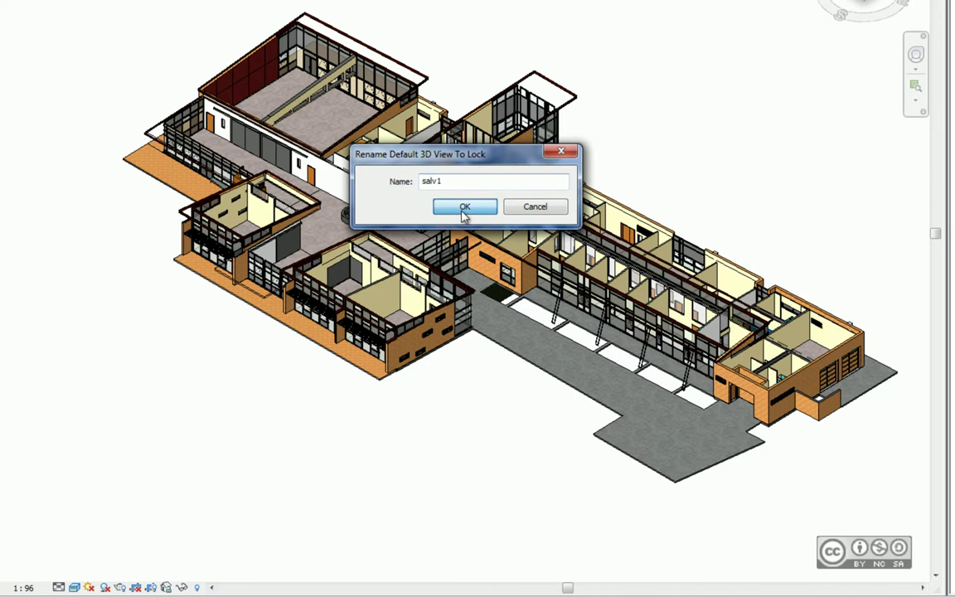
{"action": "left_click", "coordinate": [465, 206]}
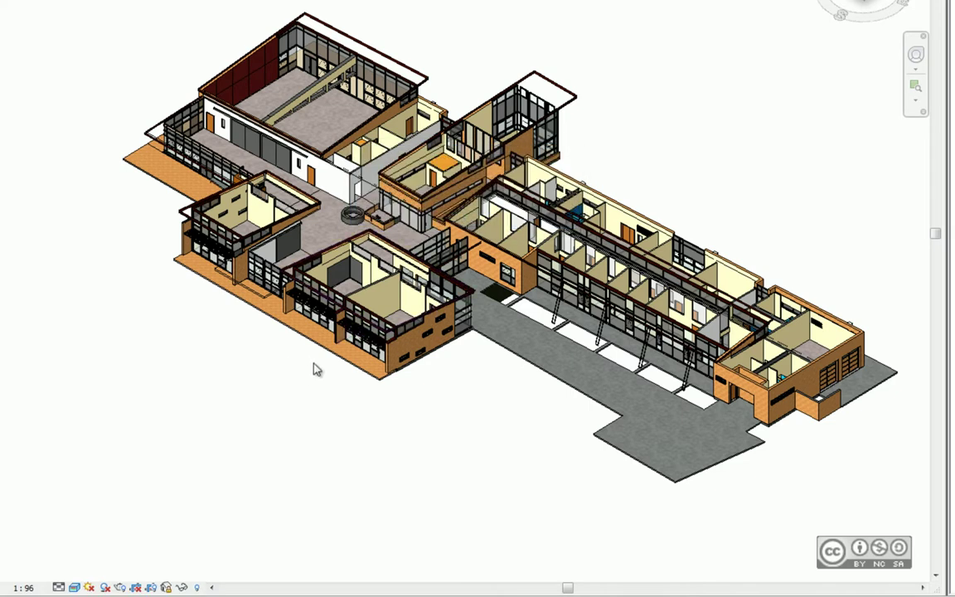
{"action": "middle_click_drag", "start_coordinate": [294, 405], "coordinate": [377, 405], "text": "shift"}
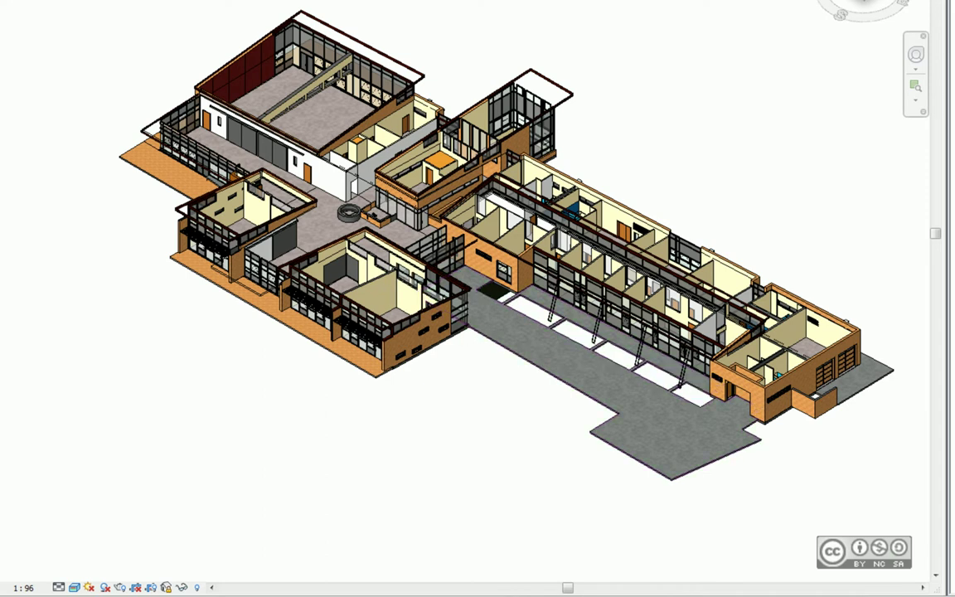
- Unlock the 3D view orientation and select the grey ground slab
{"action": "left_click", "coordinate": [166, 587]}
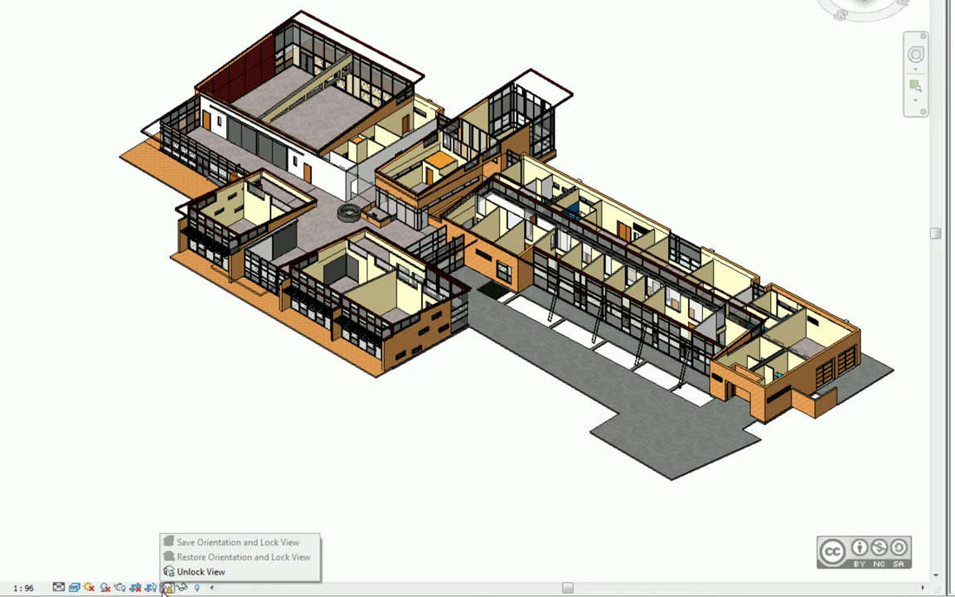
{"action": "left_click", "coordinate": [187, 572]}
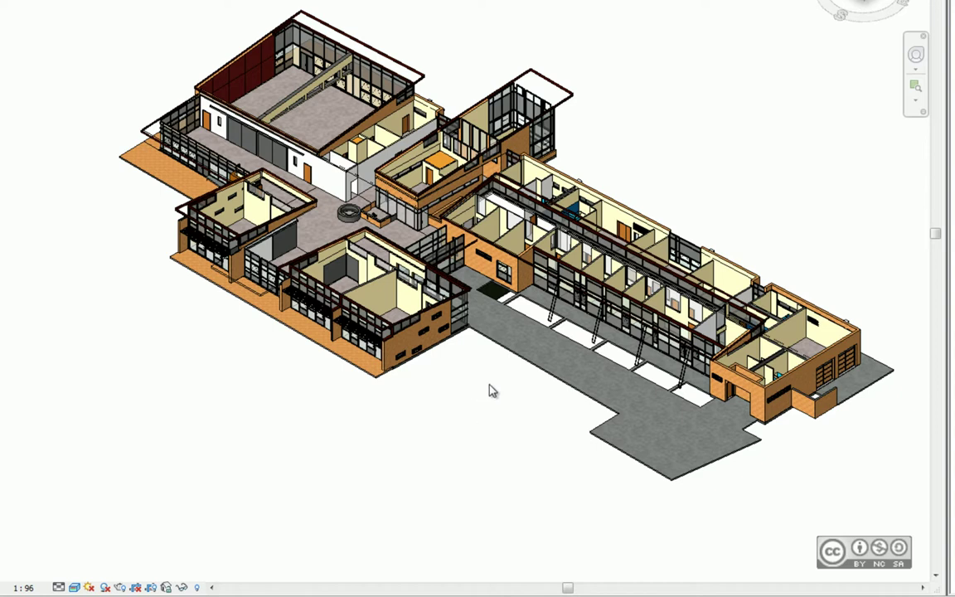
{"action": "left_click", "coordinate": [500, 437]}
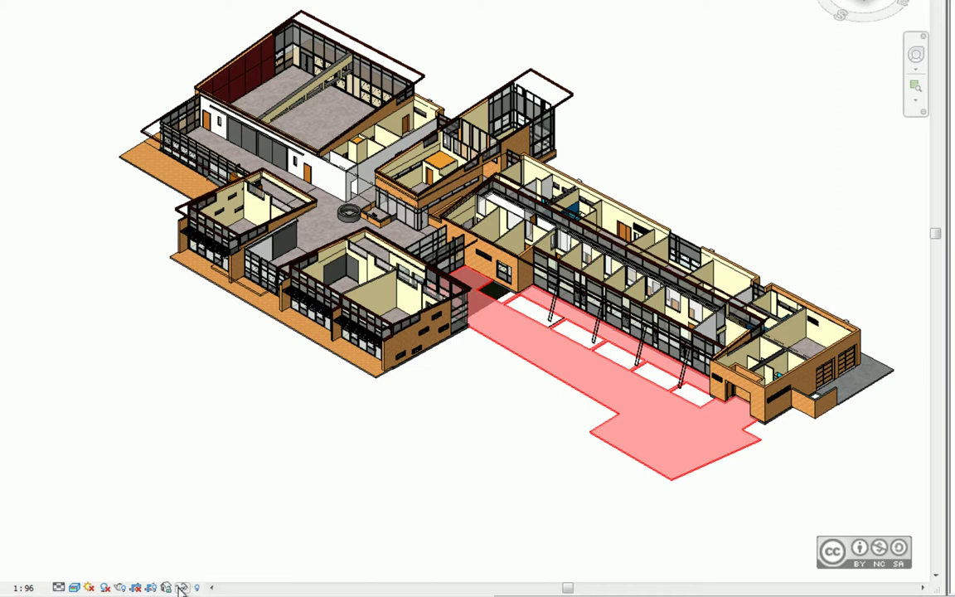
{"action": "left_click", "coordinate": [181, 587]}
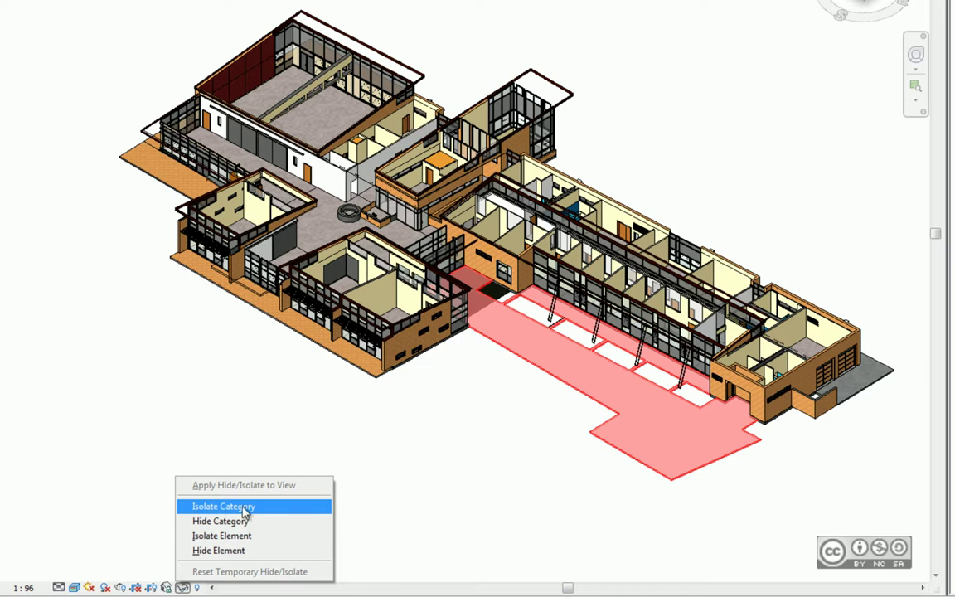
{"action": "left_click", "coordinate": [244, 512]}
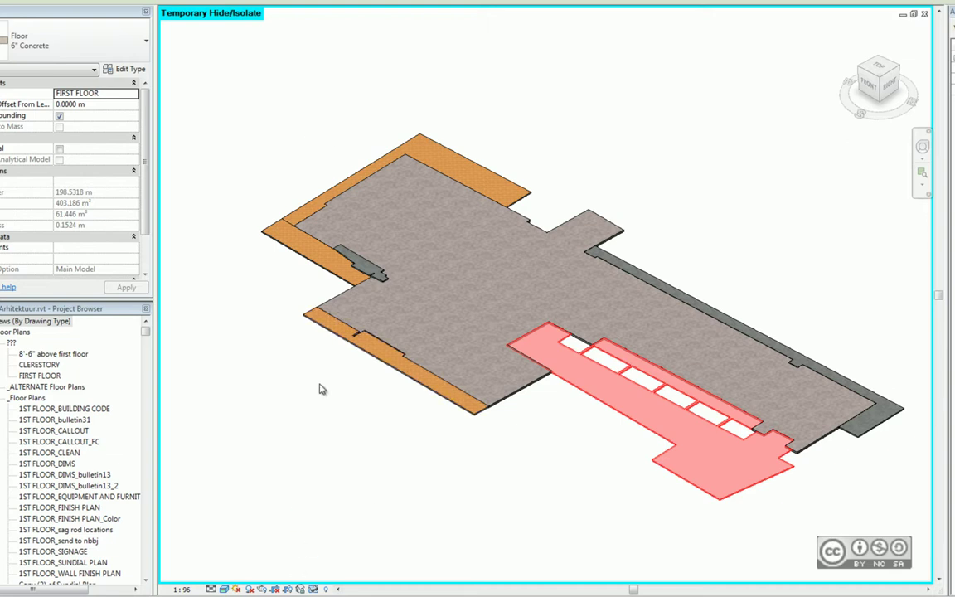
{"action": "left_click", "coordinate": [314, 589]}
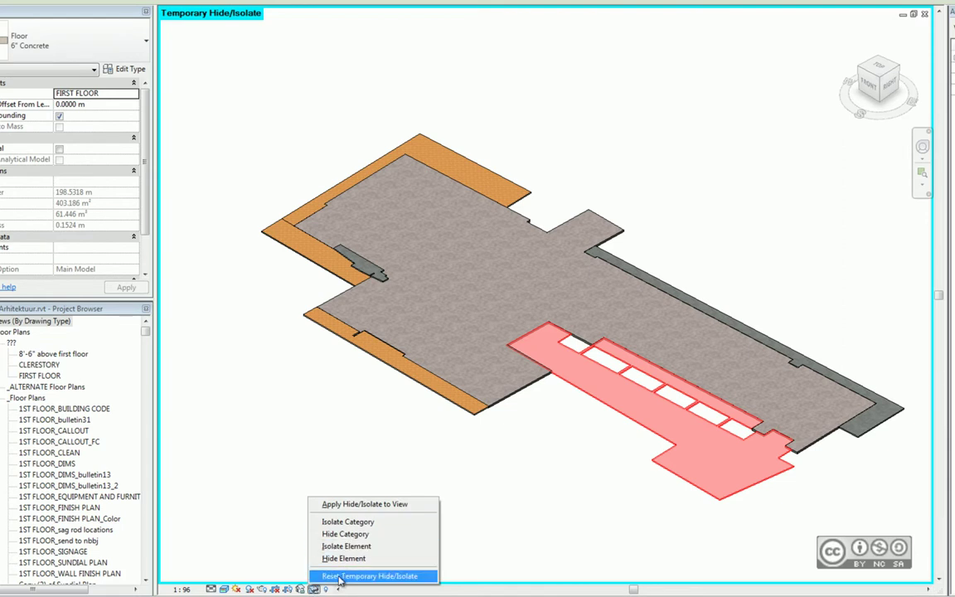
{"action": "left_click", "coordinate": [365, 576]}
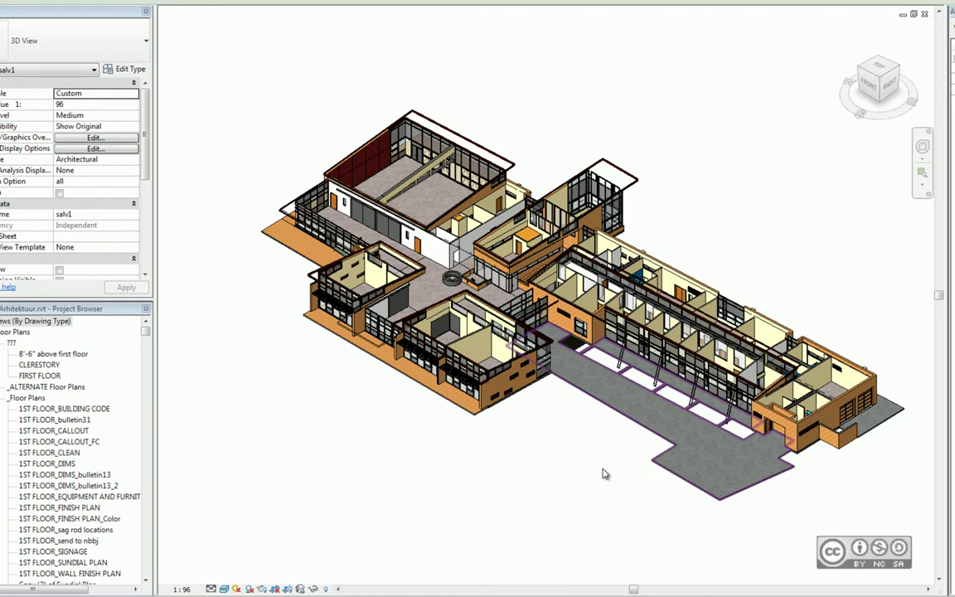
- Select the ground slab and temporarily hide it with Hide Element
{"action": "left_click", "coordinate": [600, 438]}
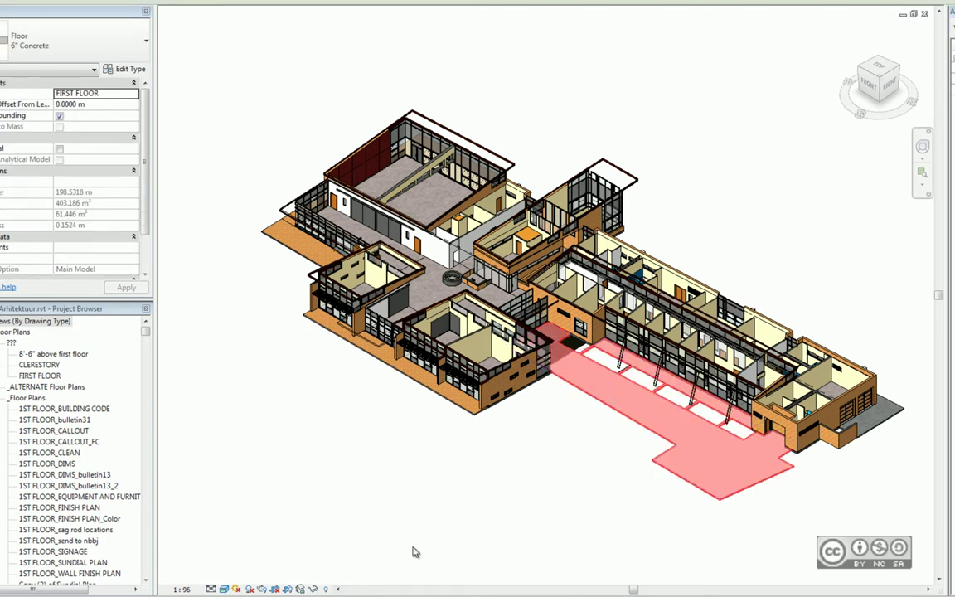
{"action": "left_click", "coordinate": [313, 588]}
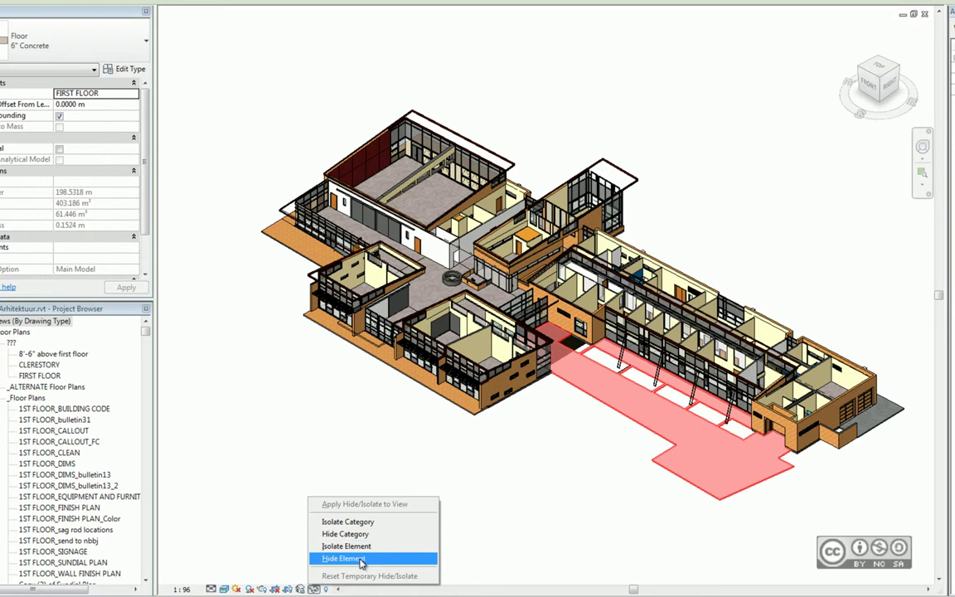
{"action": "left_click", "coordinate": [361, 559]}
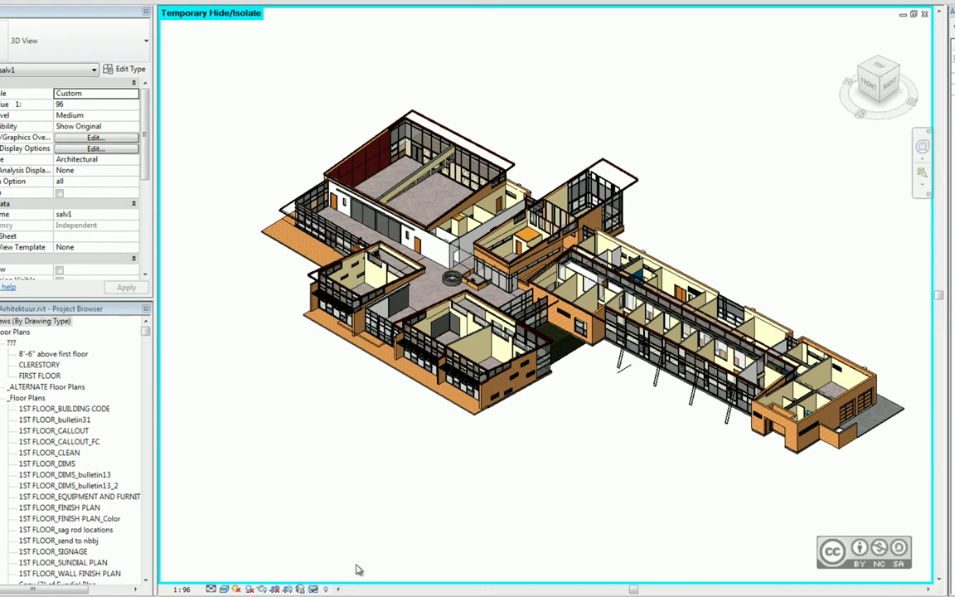
- Reset the temporary hide, reselect the slab, and hide it again
{"action": "left_click", "coordinate": [313, 589]}
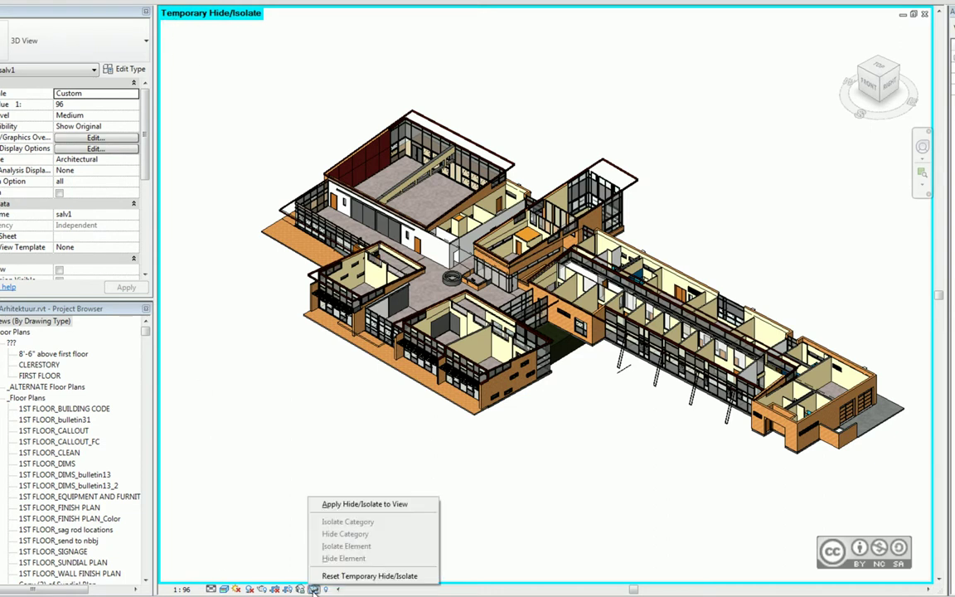
{"action": "left_click", "coordinate": [362, 576]}
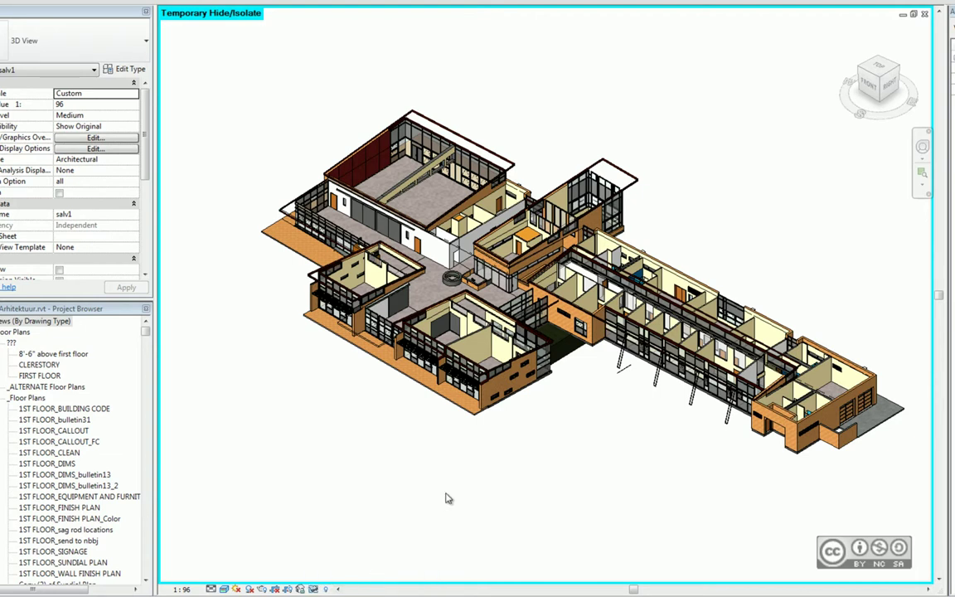
{"action": "left_click", "coordinate": [556, 490]}
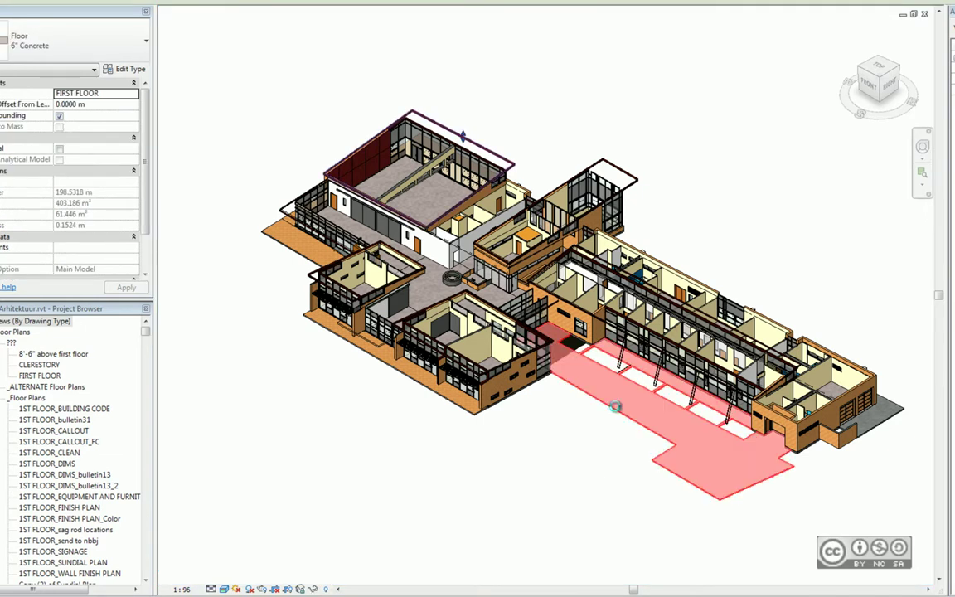
{"action": "left_click", "coordinate": [313, 588]}
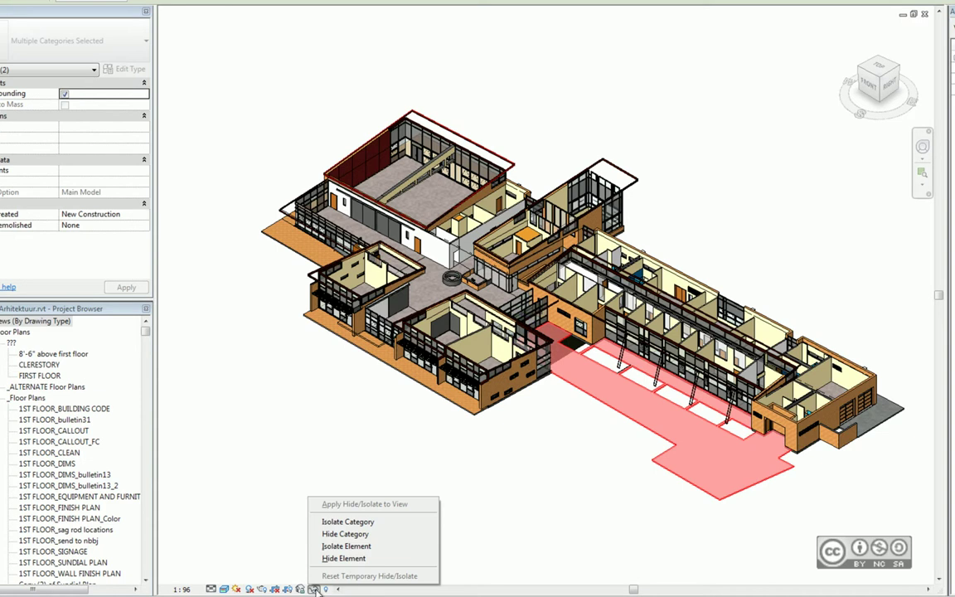
{"action": "left_click", "coordinate": [353, 560]}
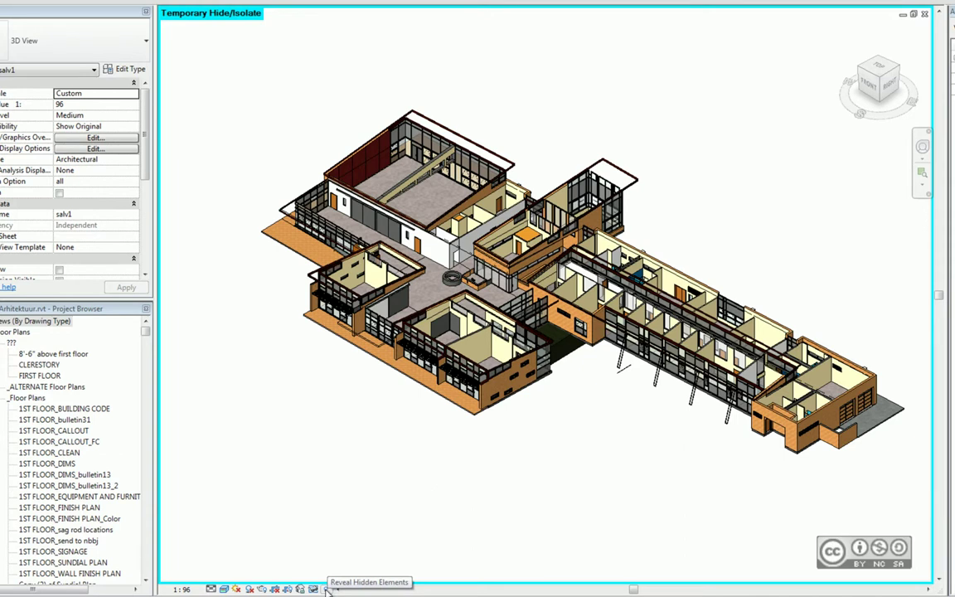
- Toggle Reveal Hidden Elements on and off, then Reset Temporary Hide/Isolate to restore the slab
{"action": "left_click", "coordinate": [330, 589]}
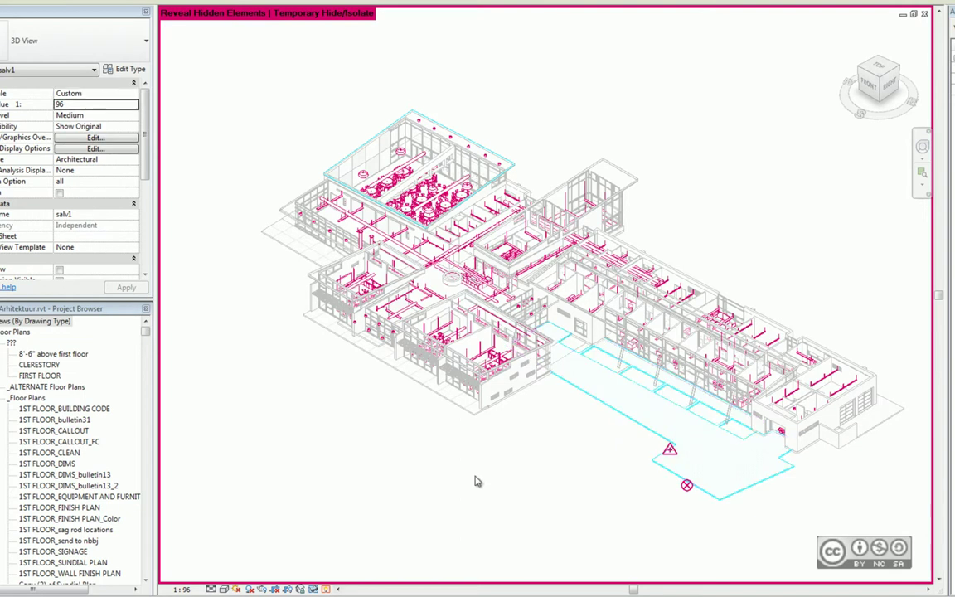
{"action": "left_click", "coordinate": [326, 589]}
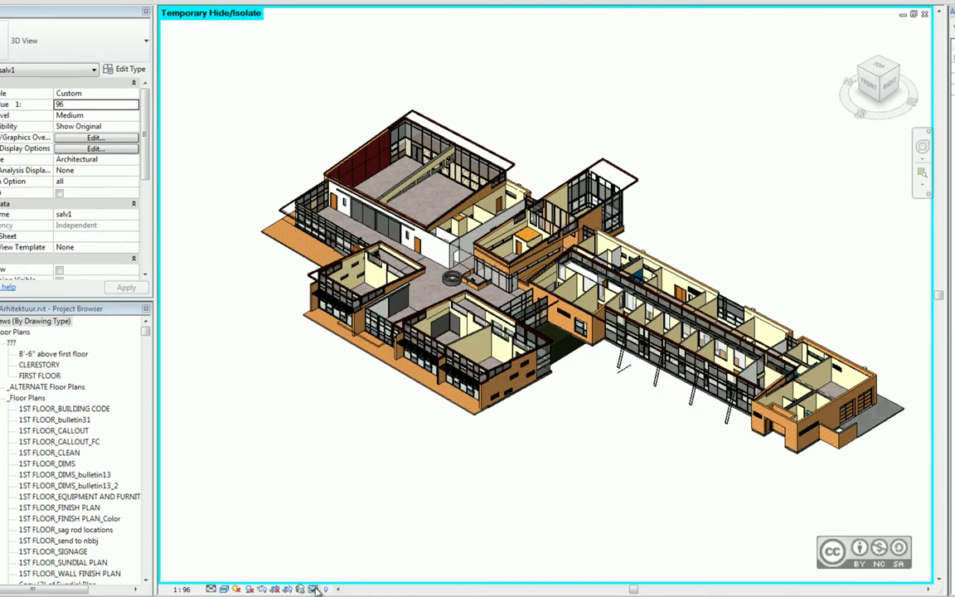
{"action": "left_click", "coordinate": [315, 590]}
{"action": "left_click", "coordinate": [353, 576]}
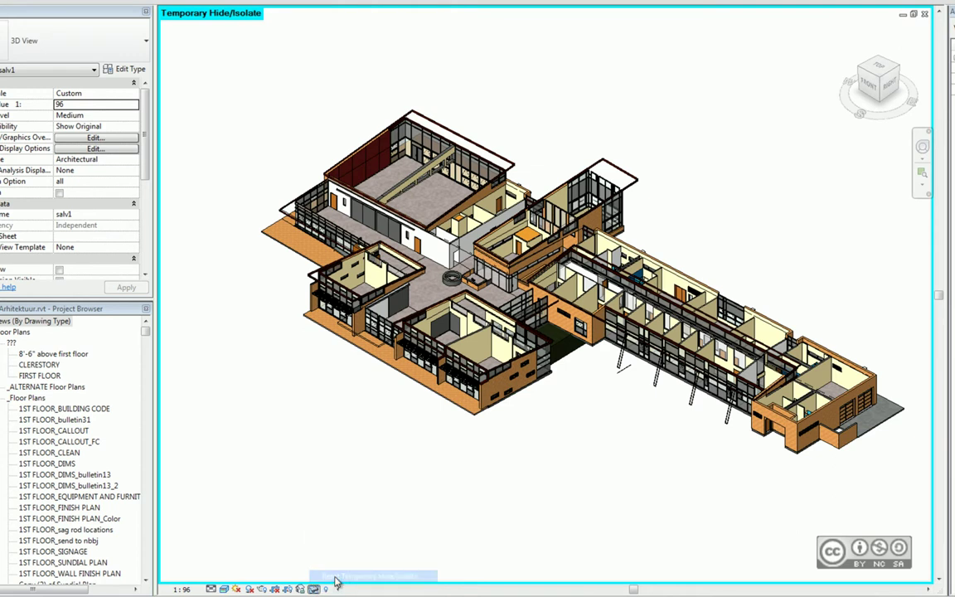
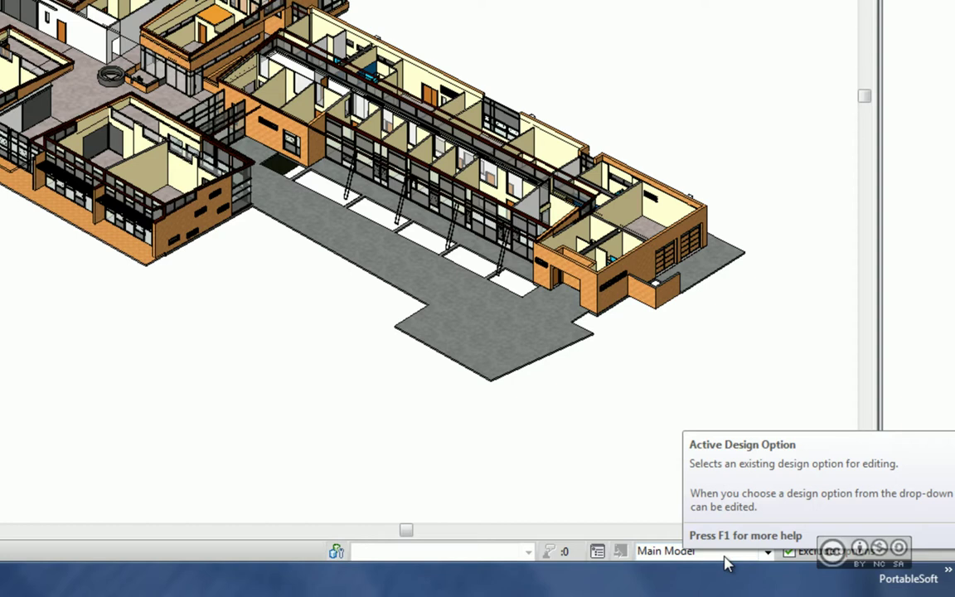
- Check the design options, keeping Main Model, then search help for 'interference check'
{"action": "left_click", "coordinate": [767, 555]}
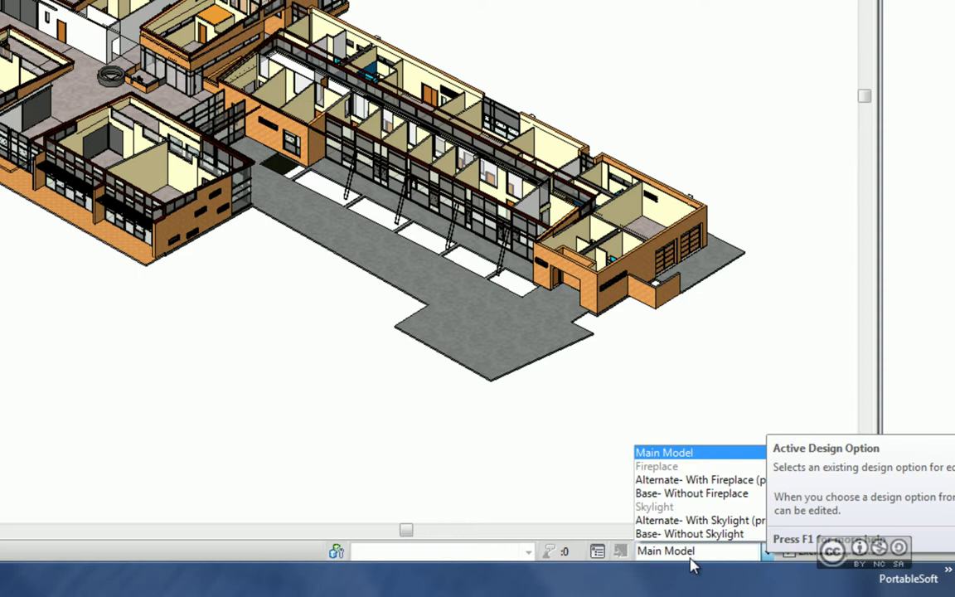
{"action": "left_click", "coordinate": [690, 556]}
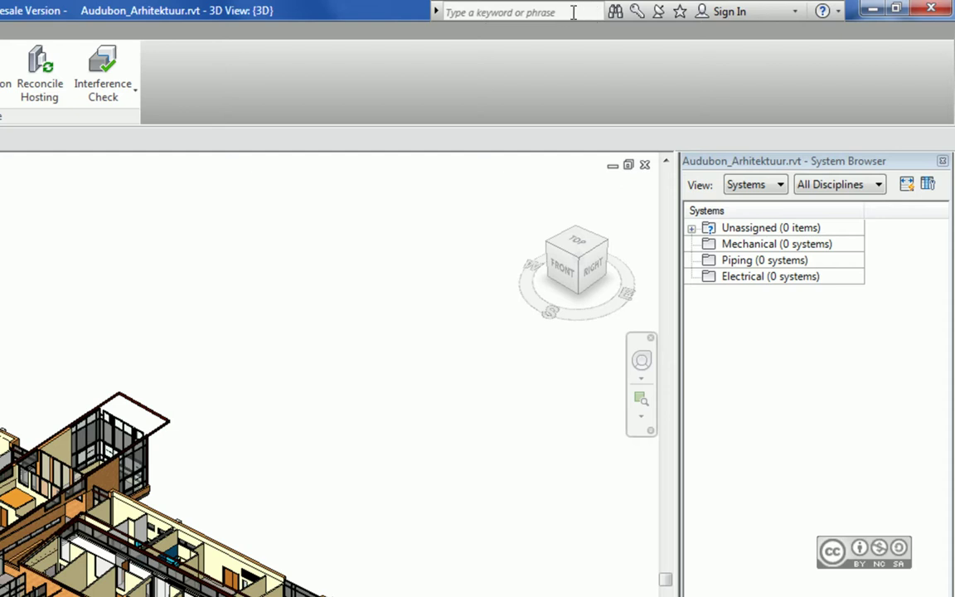
{"action": "left_click", "coordinate": [572, 12]}
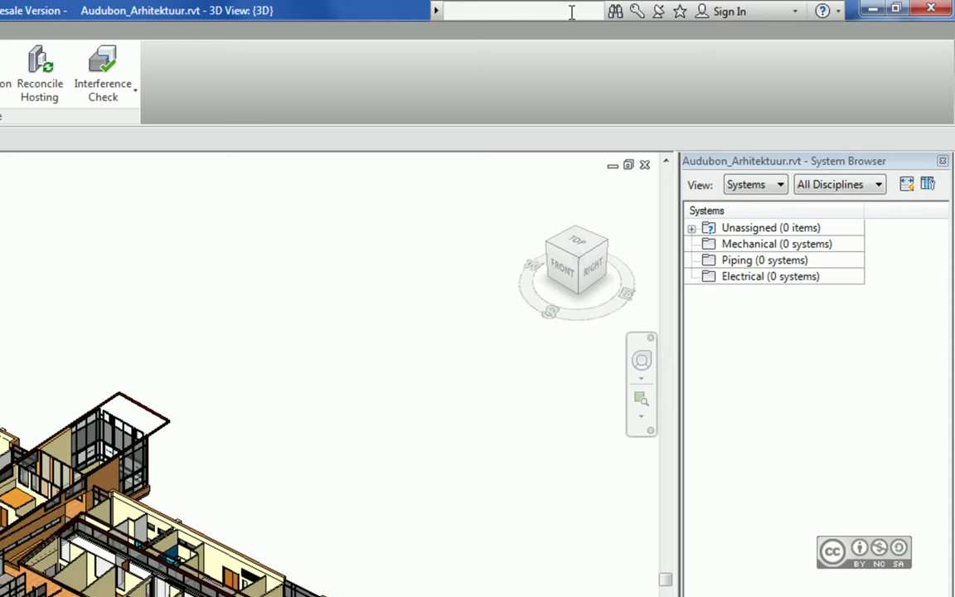
{"action": "type", "text": "inter"}
{"action": "type", "text": "ference check"}
{"action": "key", "text": "Return"}
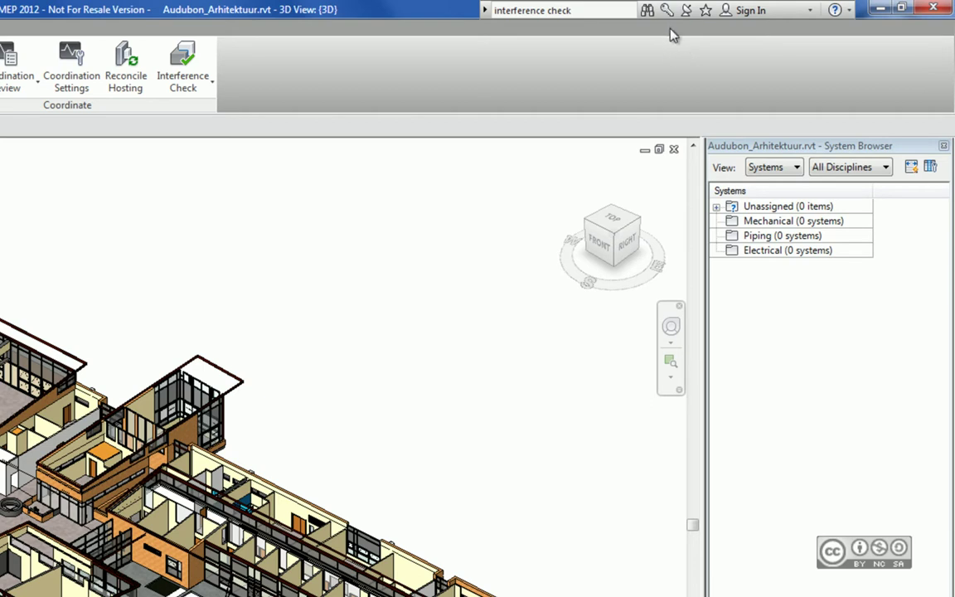
{"action": "left_click", "coordinate": [667, 10]}
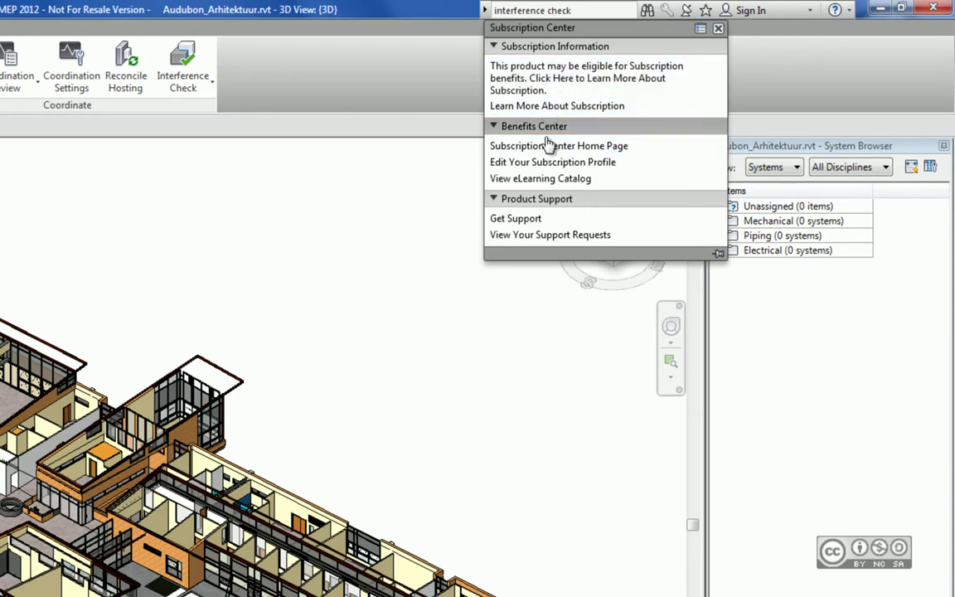
{"action": "left_click", "coordinate": [672, 41]}
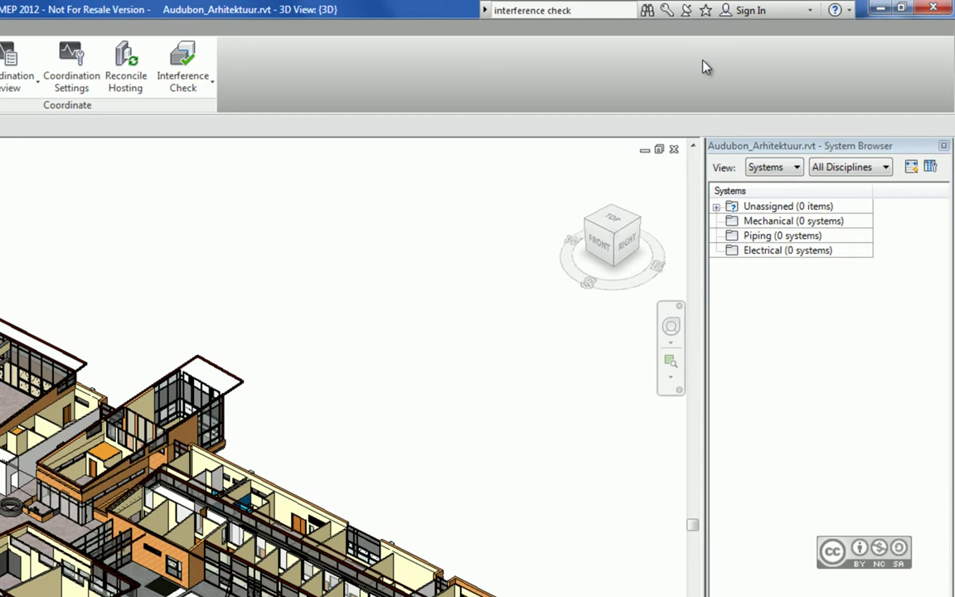
{"action": "left_click", "coordinate": [685, 15]}
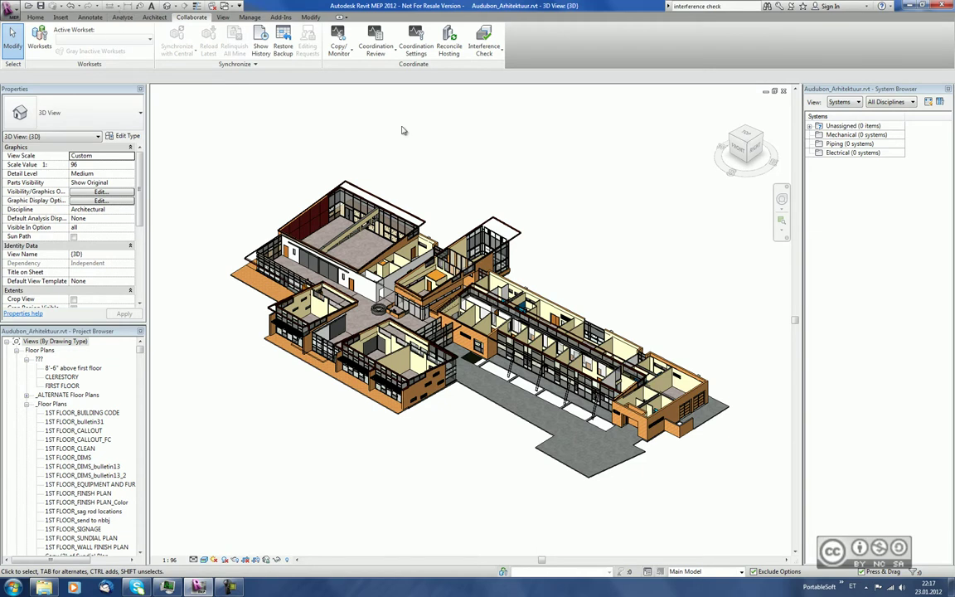
- Turn on the Recent Files page from the View tab's User Interface list
{"action": "left_click", "coordinate": [223, 17]}
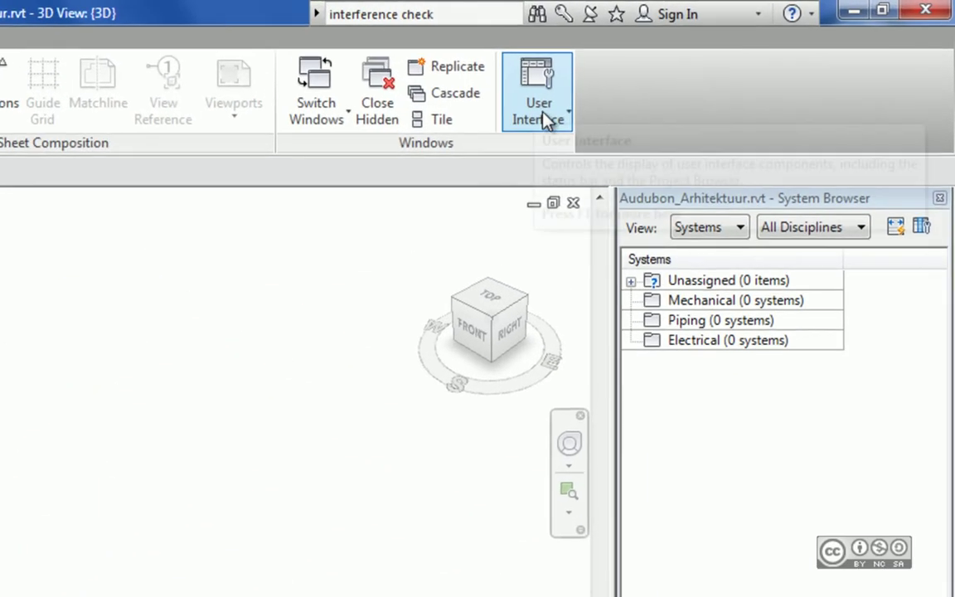
{"action": "left_click", "coordinate": [768, 52]}
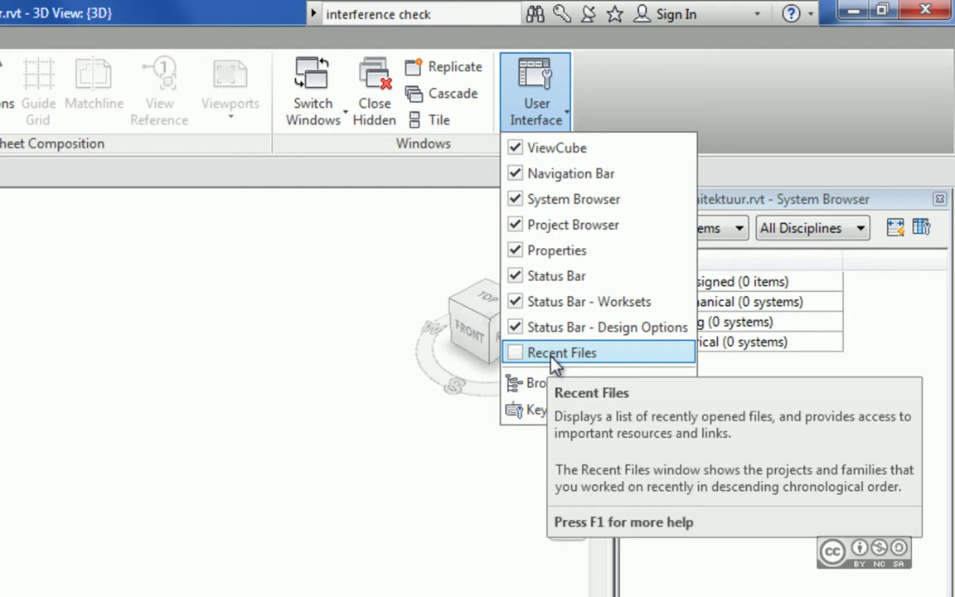
{"action": "left_click", "coordinate": [163, 23]}
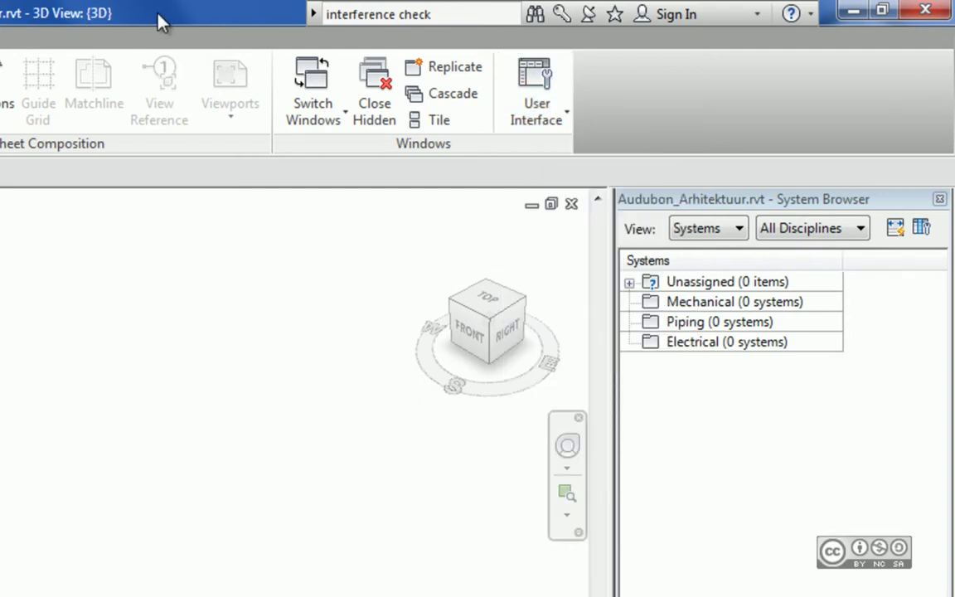
{"action": "left_click", "coordinate": [321, 123]}
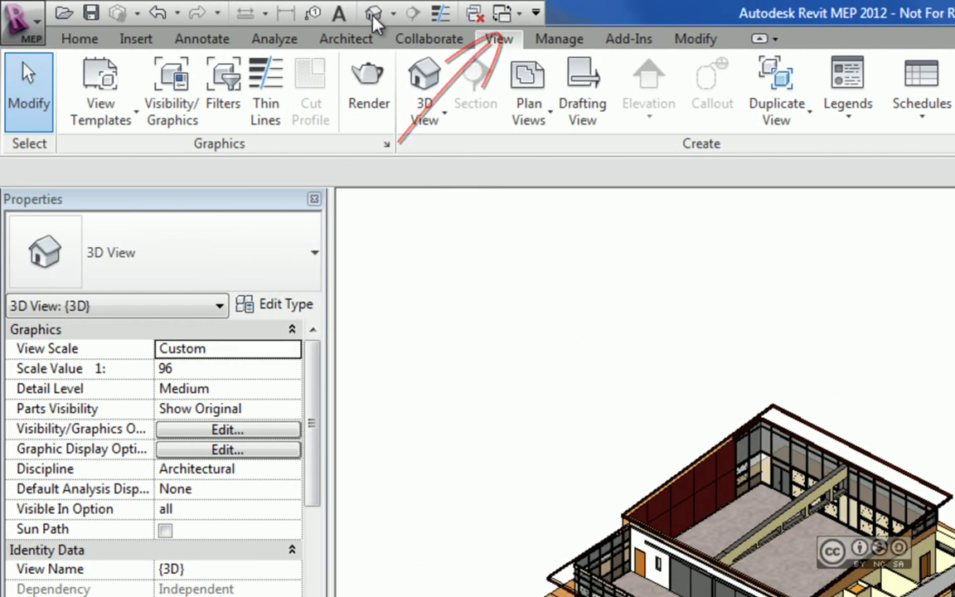
{"action": "left_click", "coordinate": [528, 123]}
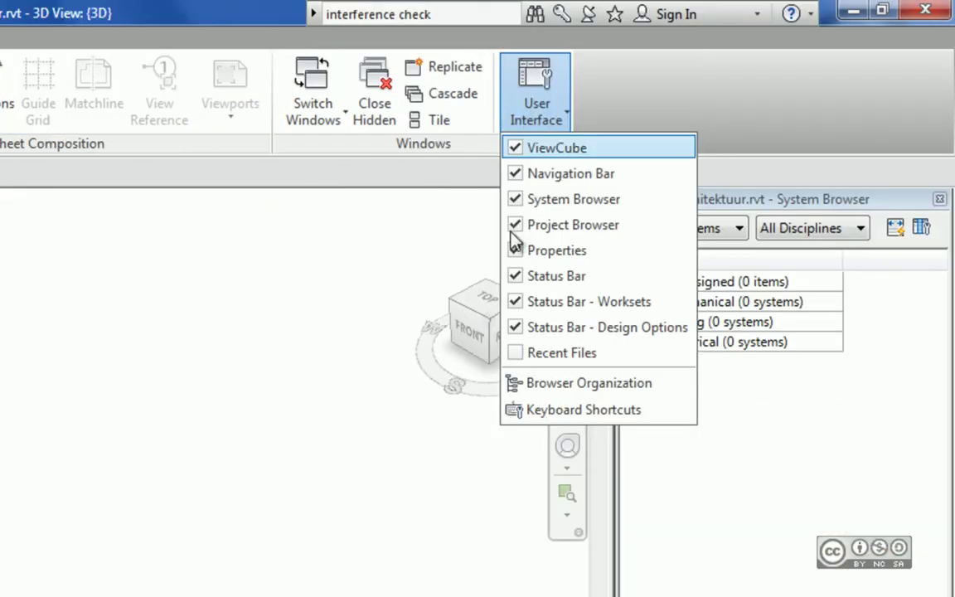
{"action": "left_click", "coordinate": [520, 354]}
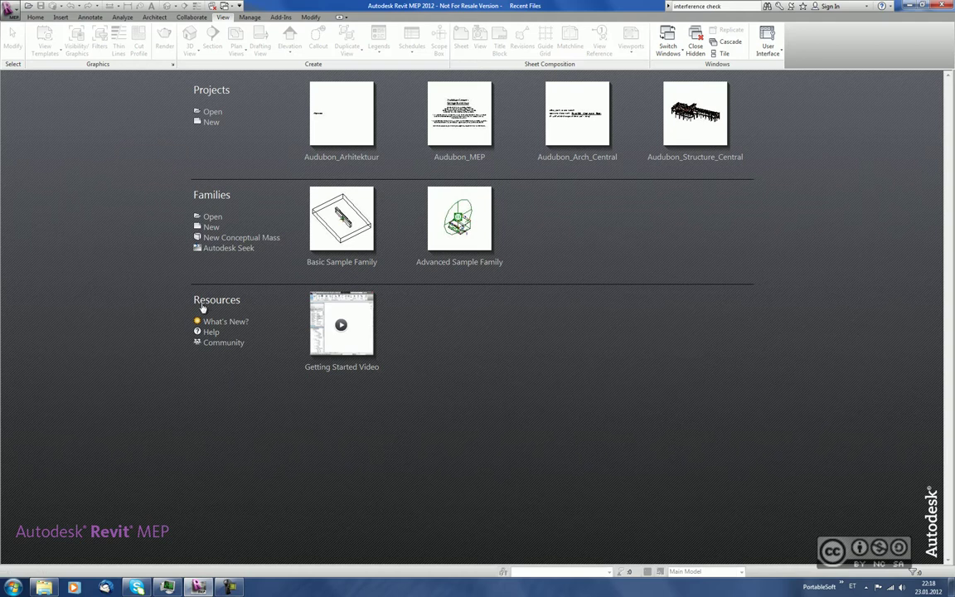
- Return to the Audubon_Arhitektuur 3D view and try the viewport and curtain grid context menus
{"action": "left_click", "coordinate": [232, 10]}
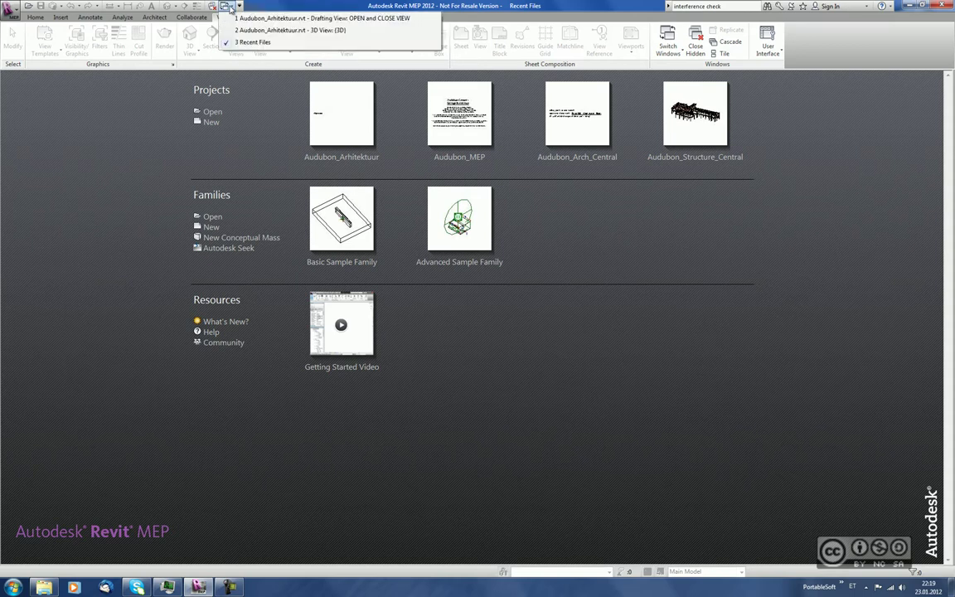
{"action": "left_click", "coordinate": [228, 30]}
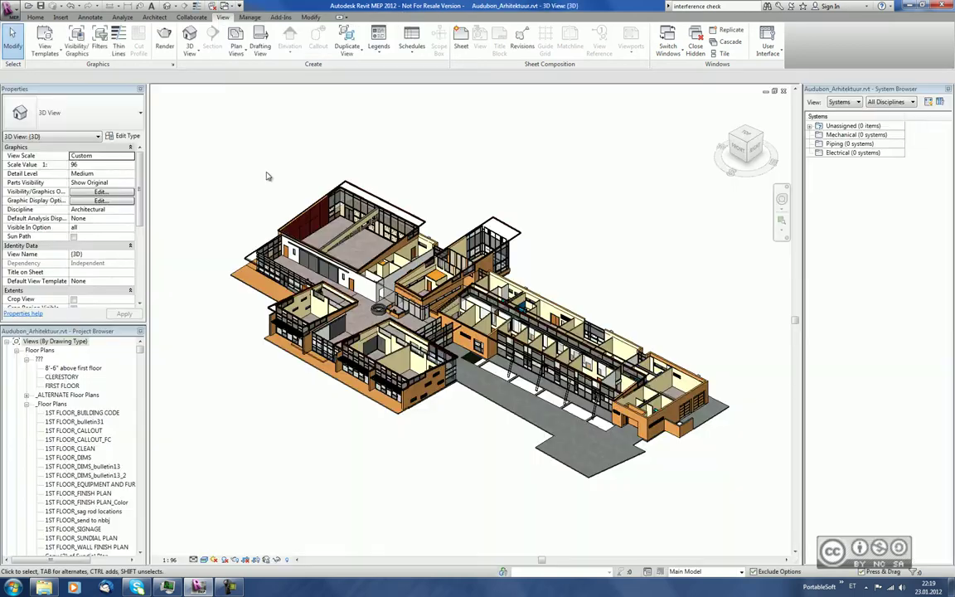
{"action": "right_click", "coordinate": [313, 129]}
{"action": "left_click", "coordinate": [271, 126]}
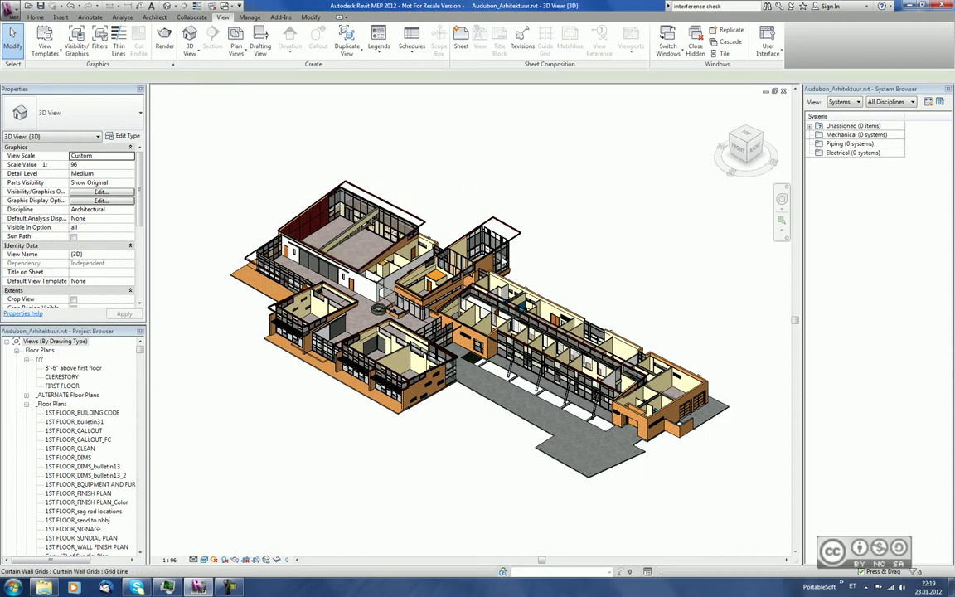
{"action": "left_click", "coordinate": [514, 218]}
{"action": "right_click", "coordinate": [515, 216]}
{"action": "left_click", "coordinate": [511, 220]}
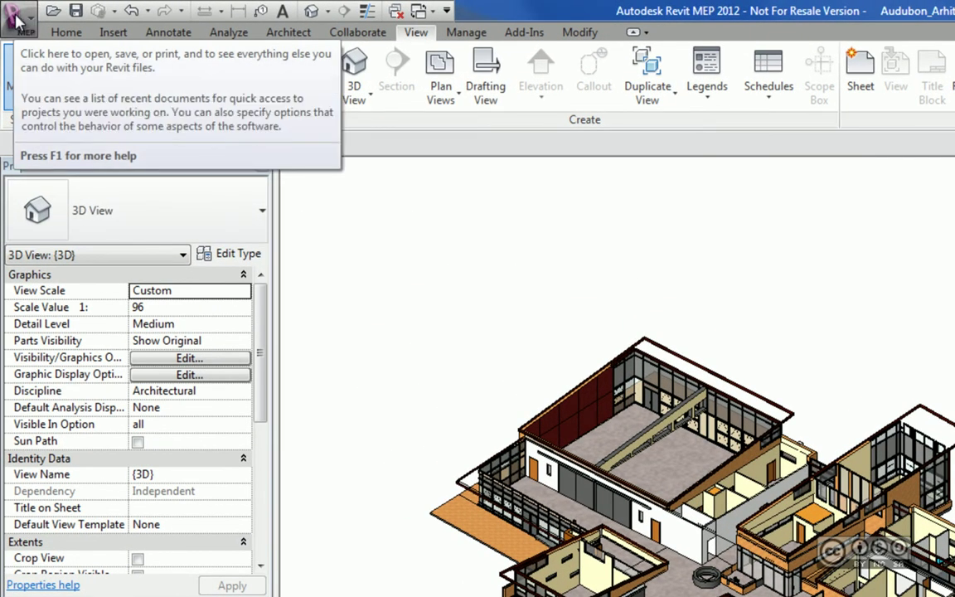
- Open the Options dialog from the application menu after viewing Recent Documents
{"action": "left_click", "coordinate": [18, 20]}
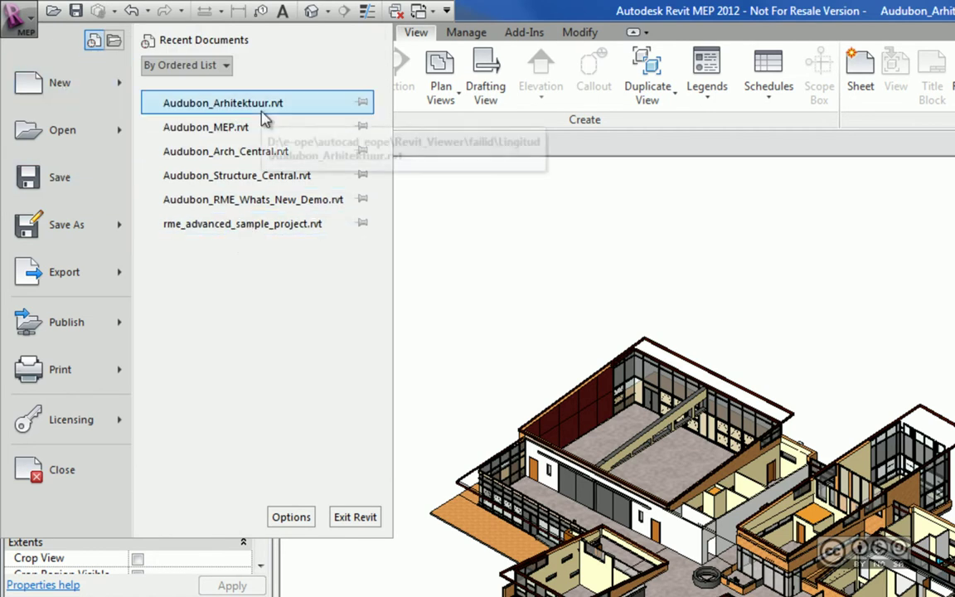
{"action": "left_click", "coordinate": [296, 525]}
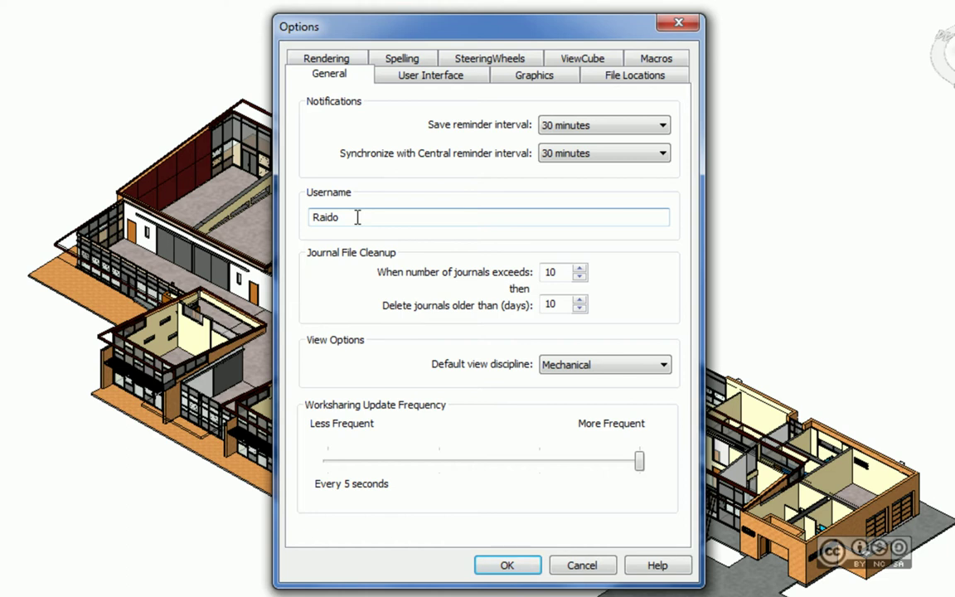
- Append a bracketed tag to the Username in the General options
{"action": "type", "text": "(VK)"}
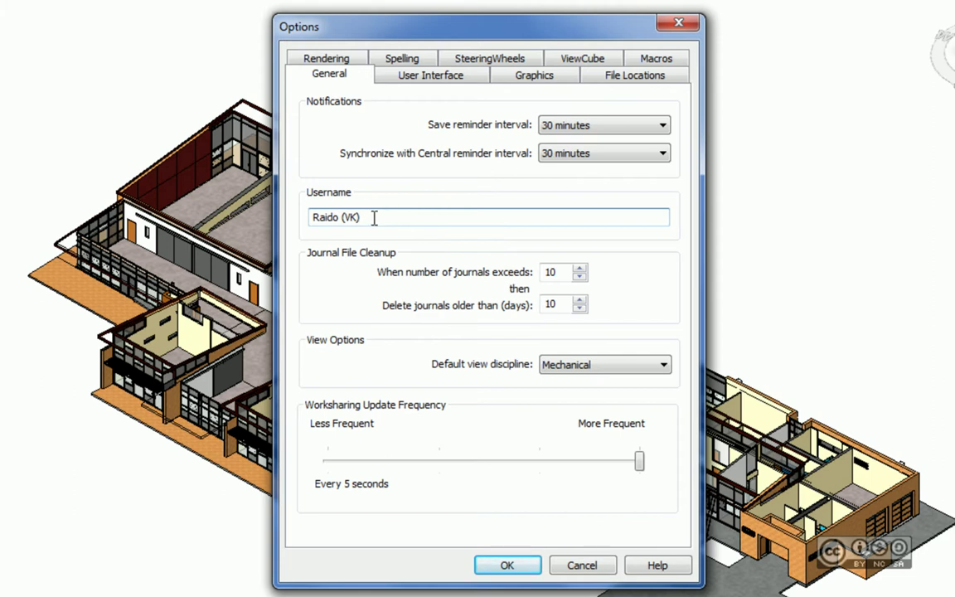
- In User Interface settings, preview the Dark theme and return to Light
{"action": "left_click", "coordinate": [458, 80]}
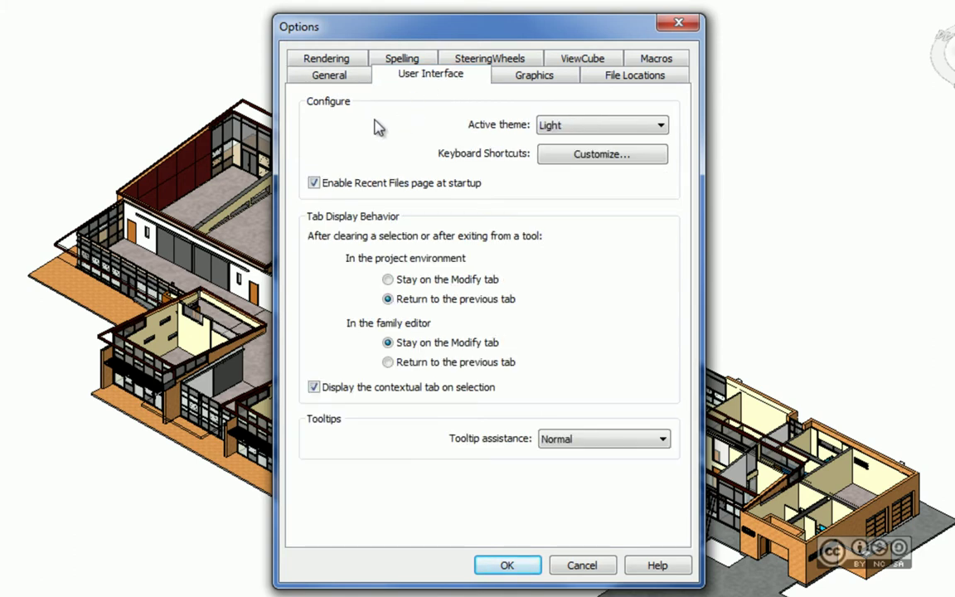
{"action": "left_click", "coordinate": [577, 131]}
{"action": "key", "text": "Up"}
{"action": "key", "text": "Return"}
{"action": "key", "text": "Down"}
- Review the Tooltip assistance levels, leaving tooltips at Normal
{"action": "left_click", "coordinate": [580, 441]}
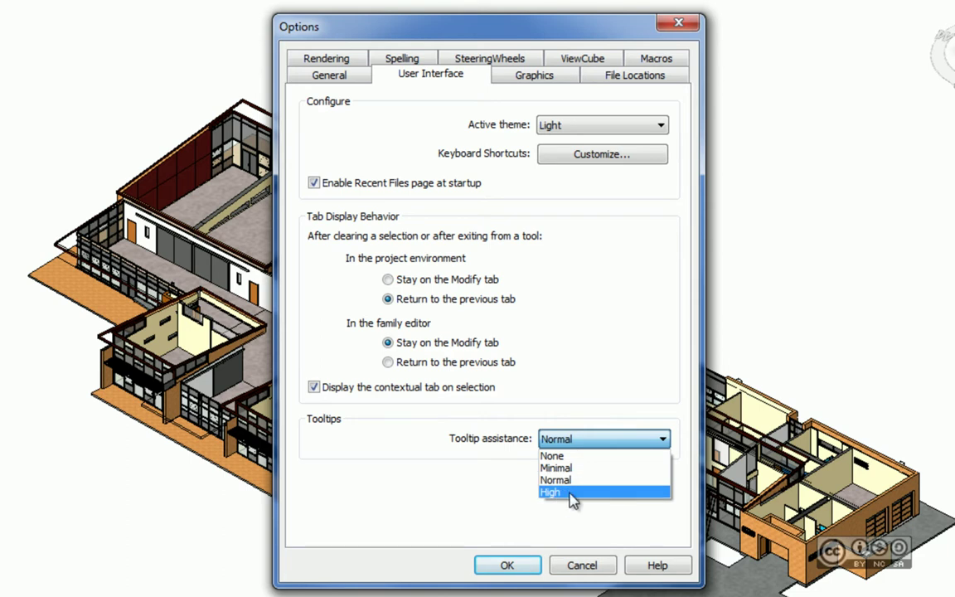
{"action": "left_click", "coordinate": [494, 497]}
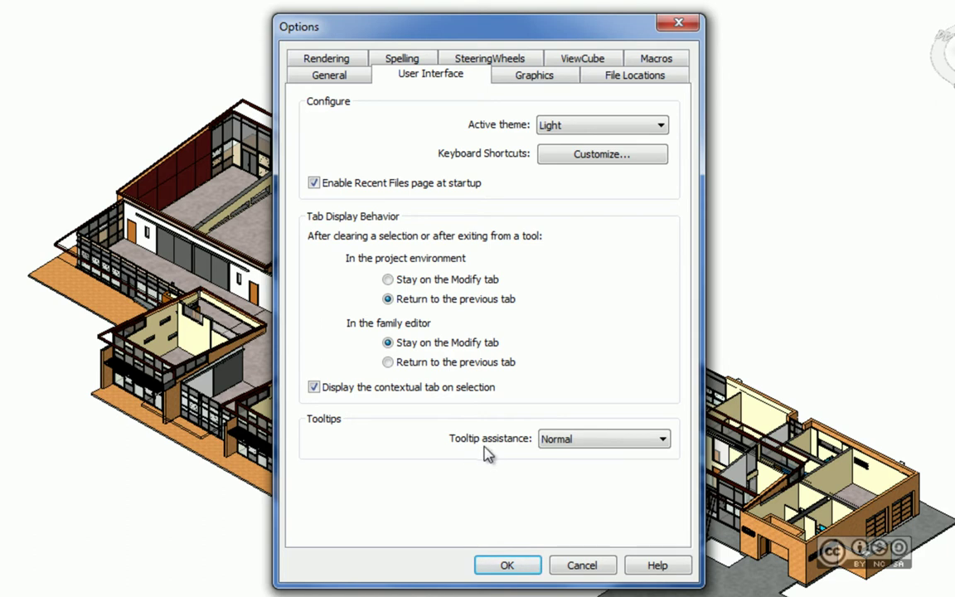
{"action": "left_click", "coordinate": [565, 446]}
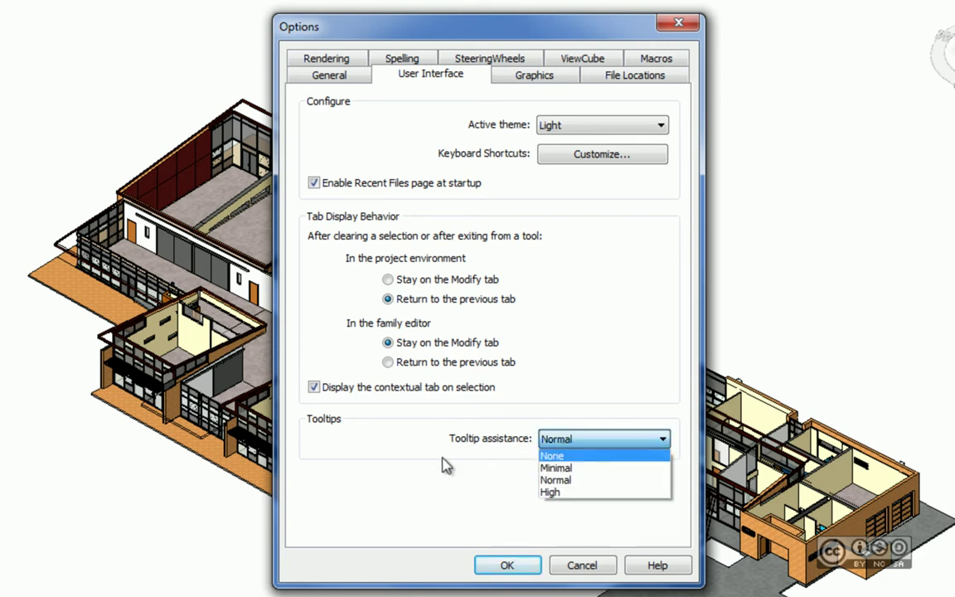
{"action": "left_click", "coordinate": [446, 467]}
{"action": "left_click", "coordinate": [546, 441]}
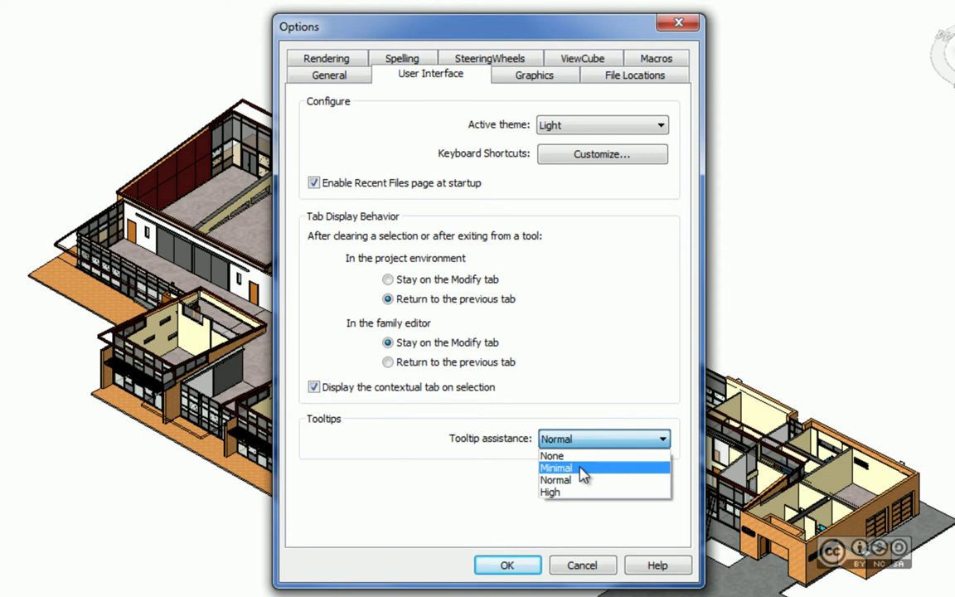
{"action": "left_click", "coordinate": [583, 469]}
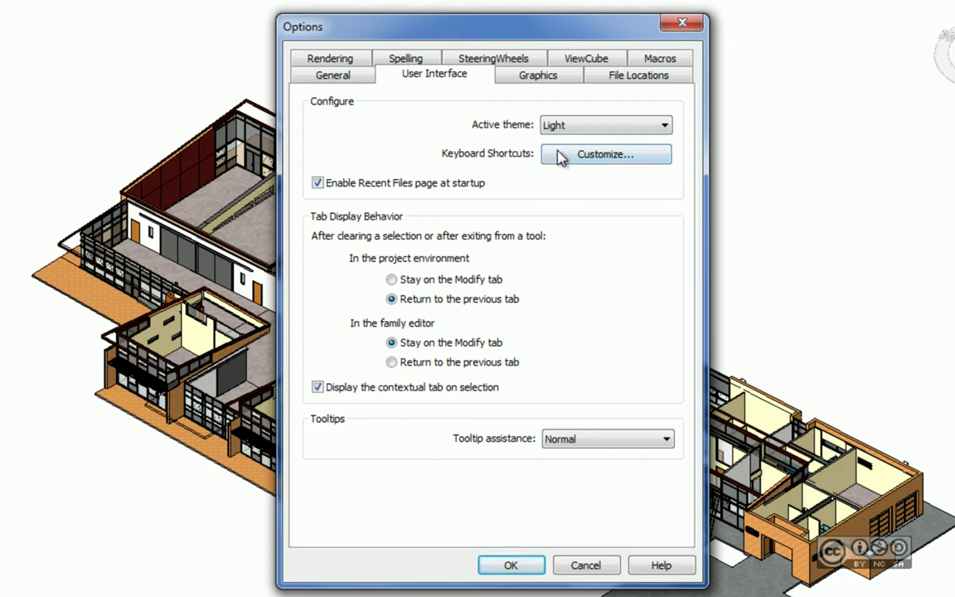
- Browse Keyboard Shortcuts via Customize, cancel out of Options, then reopen shortcuts with KS
{"action": "left_click", "coordinate": [600, 155]}
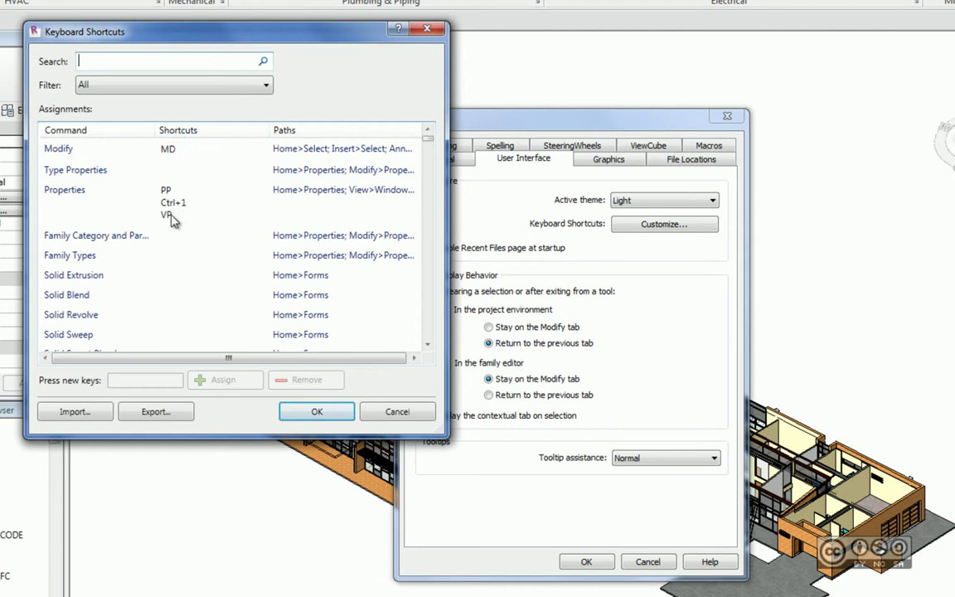
{"action": "left_click", "coordinate": [171, 196]}
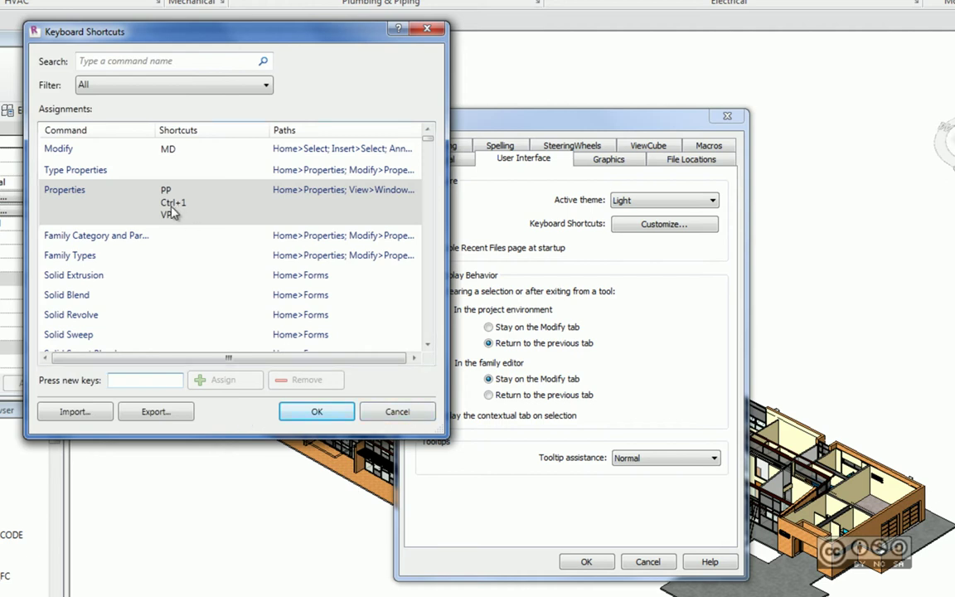
{"action": "left_click", "coordinate": [395, 412]}
{"action": "left_click", "coordinate": [584, 561]}
{"action": "key", "text": "k"}
{"action": "key", "text": "s"}
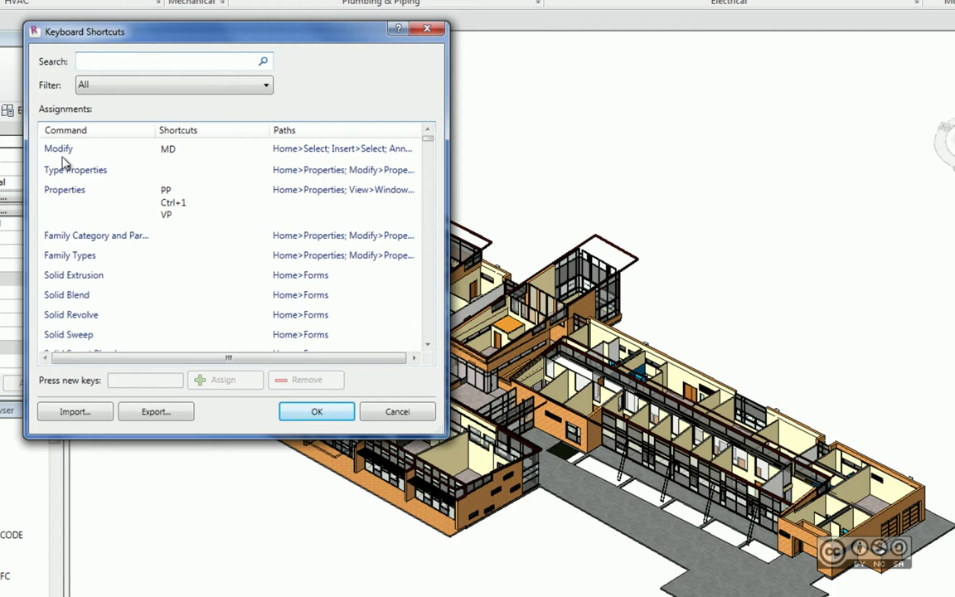
- Filter the shortcut list by 'pipe' and select the Pipe (PI) command
{"action": "left_click", "coordinate": [103, 87]}
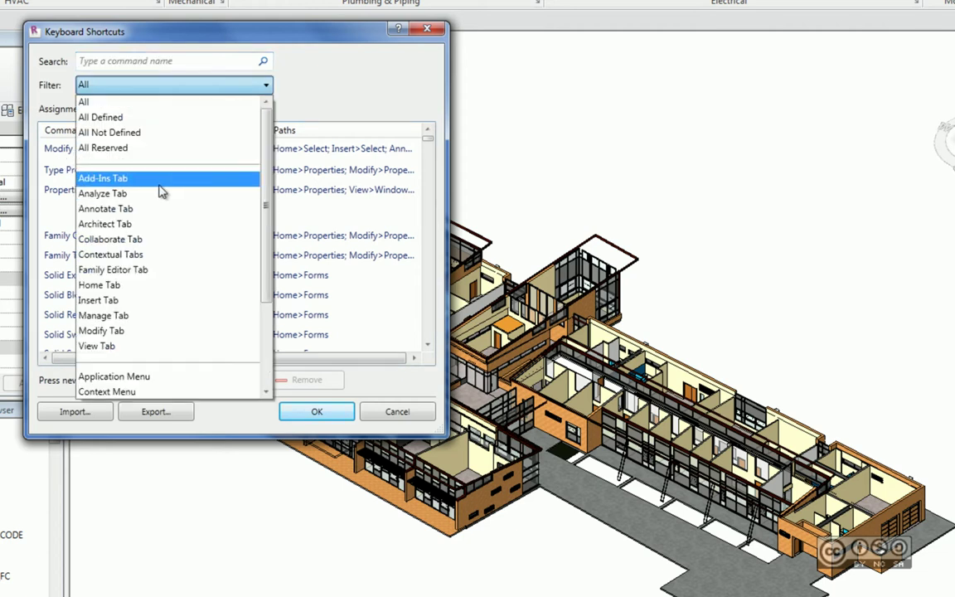
{"action": "left_click", "coordinate": [312, 92]}
{"action": "left_click", "coordinate": [99, 60]}
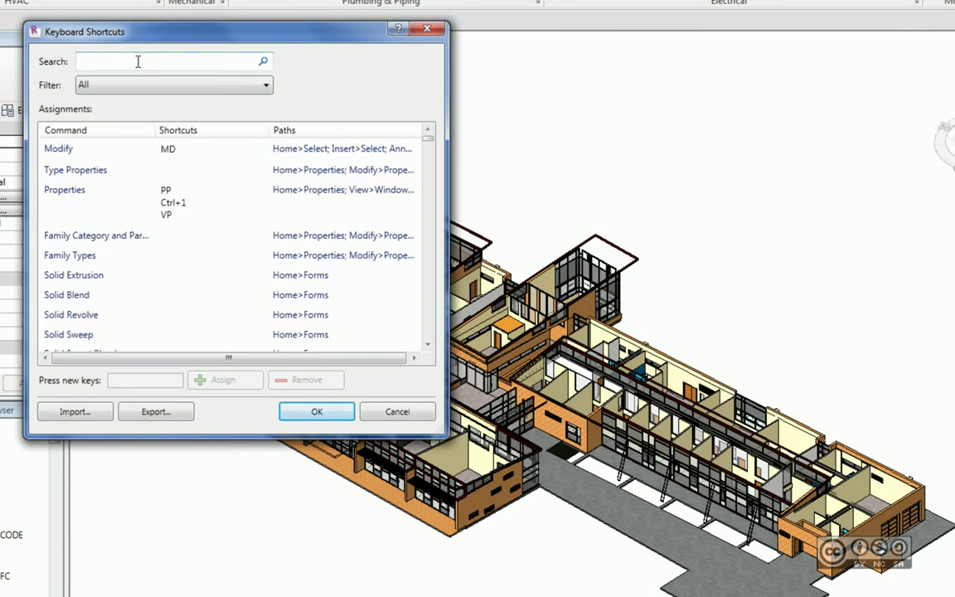
{"action": "type", "text": "pipe"}
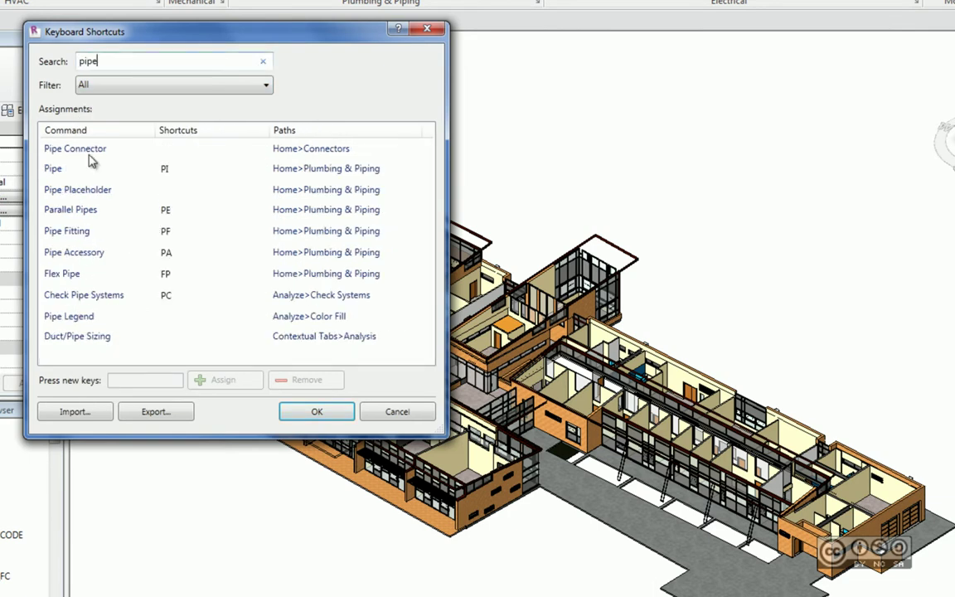
{"action": "left_click", "coordinate": [48, 170]}
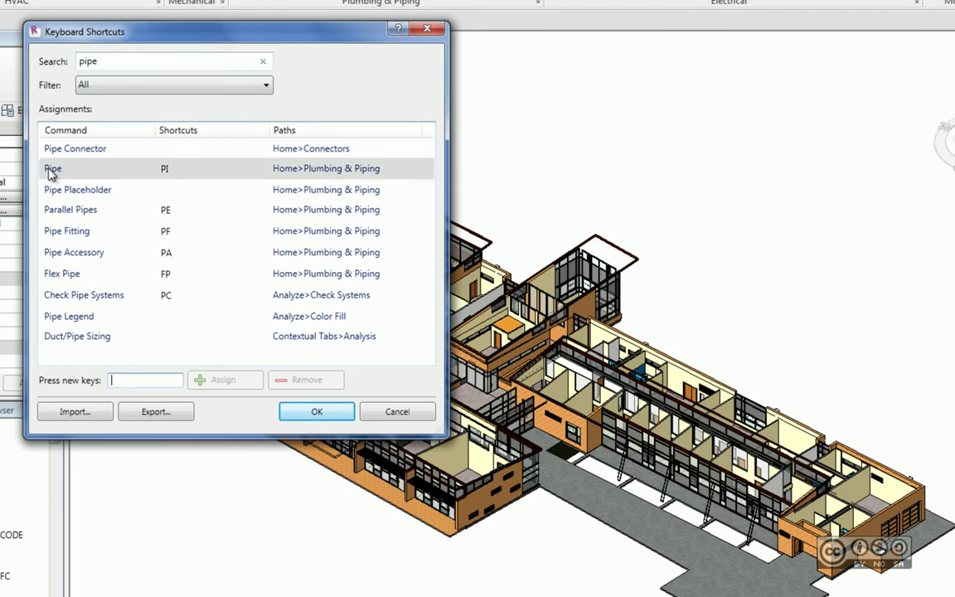
- Assign PE as an extra Pipe shortcut, accepting the duplicate with Parallel Pipes
{"action": "left_click", "coordinate": [122, 381]}
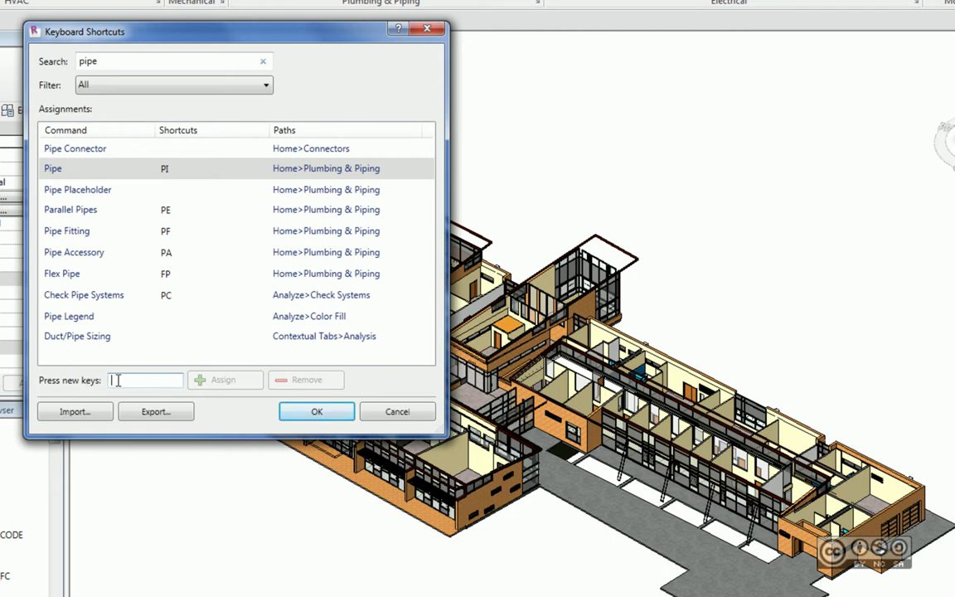
{"action": "type", "text": "P"}
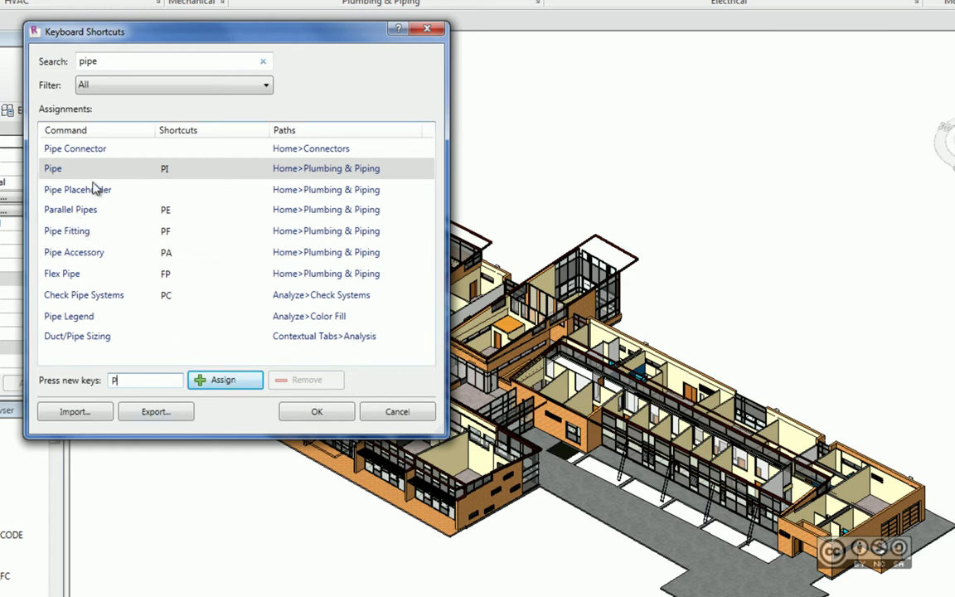
{"action": "left_click", "coordinate": [136, 381]}
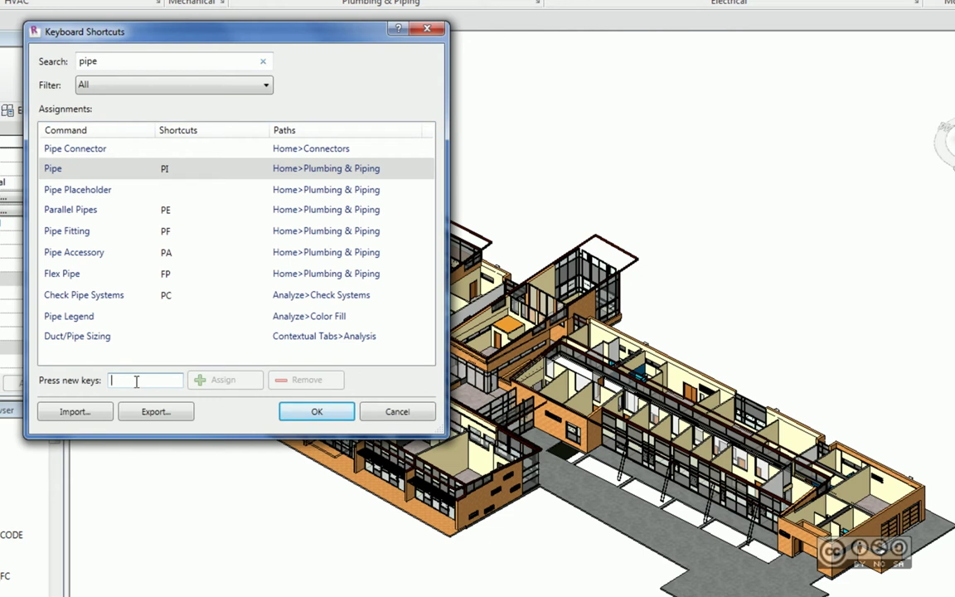
{"action": "type", "text": "PE"}
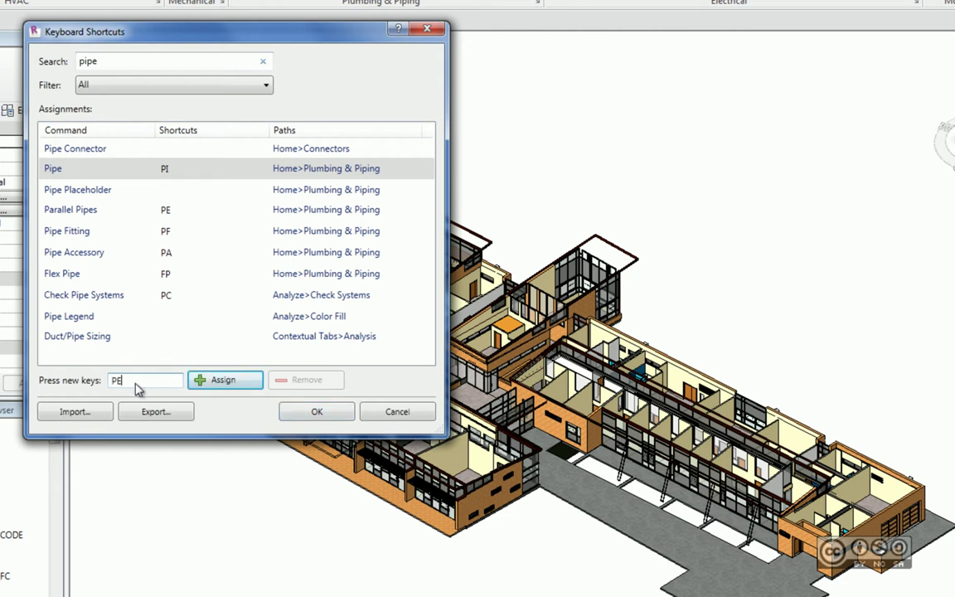
{"action": "left_click", "coordinate": [233, 383]}
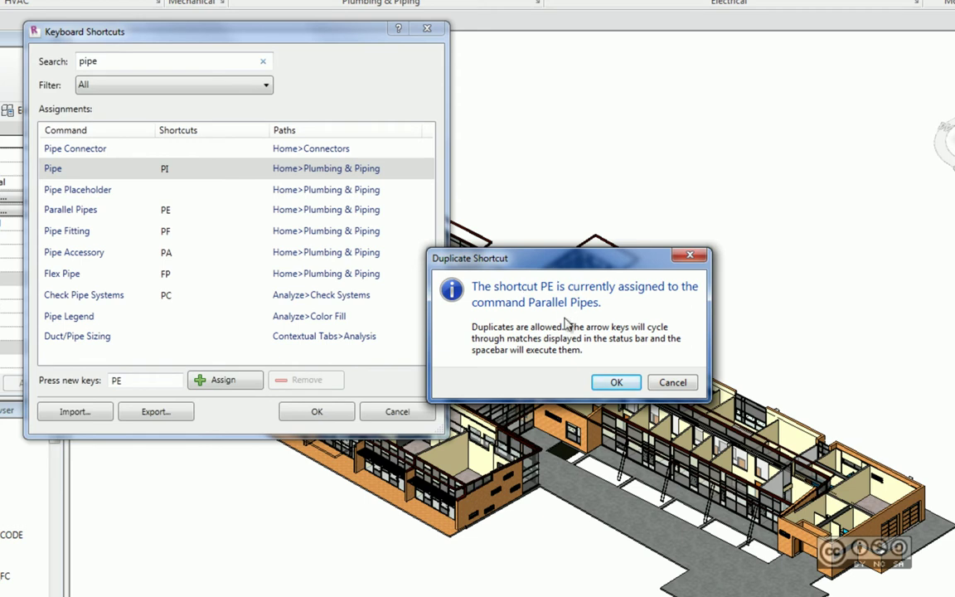
{"action": "left_click", "coordinate": [614, 382]}
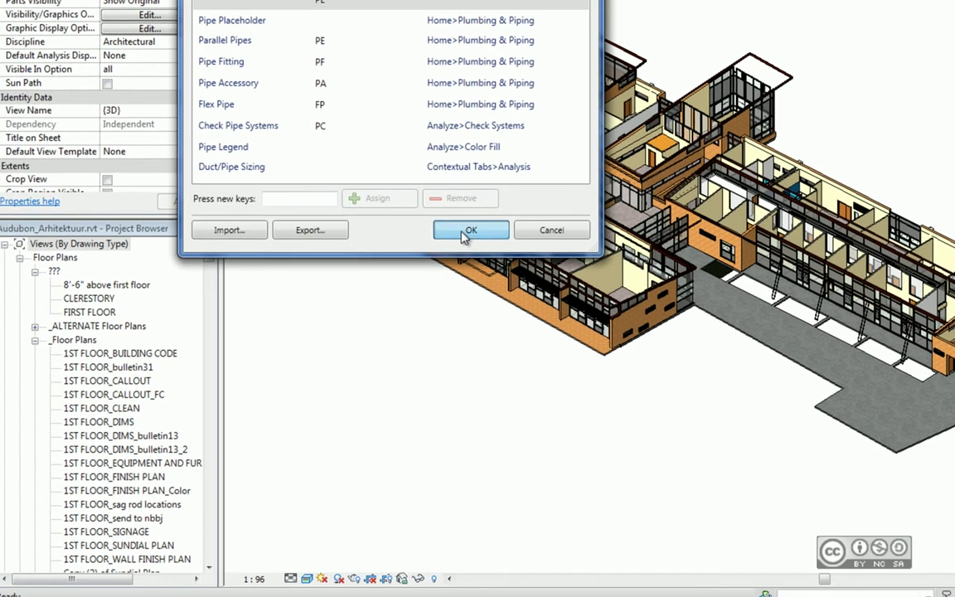
- Test the PE shortcut, cycling Pipe and Parallel Pipes, then reopen shortcuts with KS
{"action": "left_click", "coordinate": [314, 412]}
{"action": "key", "text": "p"}
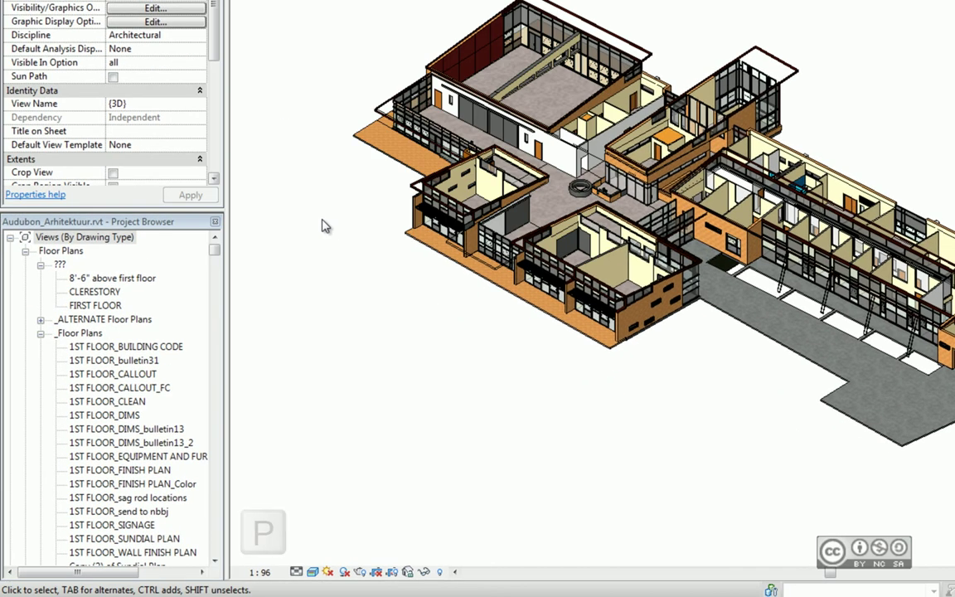
{"action": "key", "text": "e"}
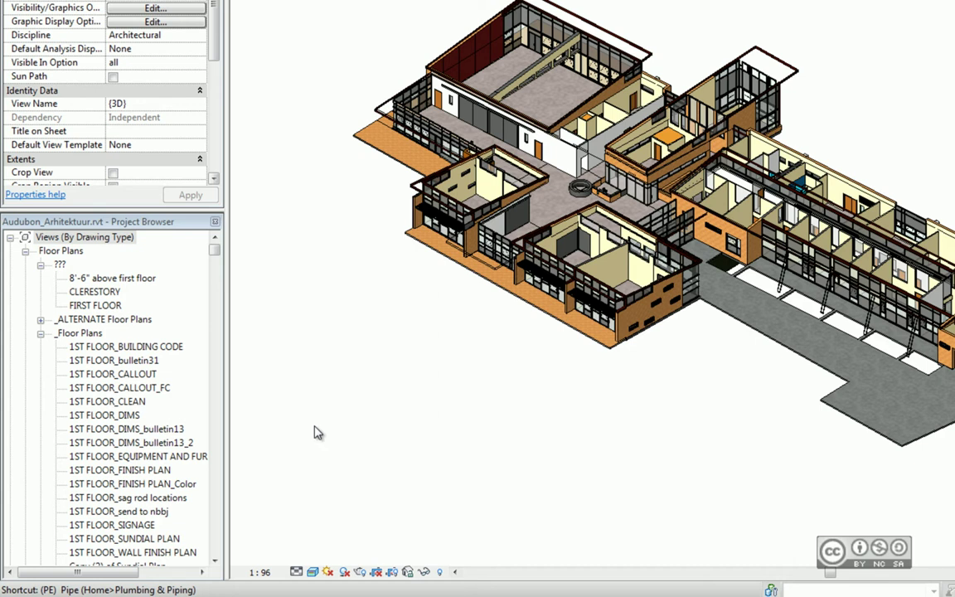
{"action": "key", "text": "Up"}
{"action": "key", "text": "Down"}
{"action": "key", "text": "Down"}
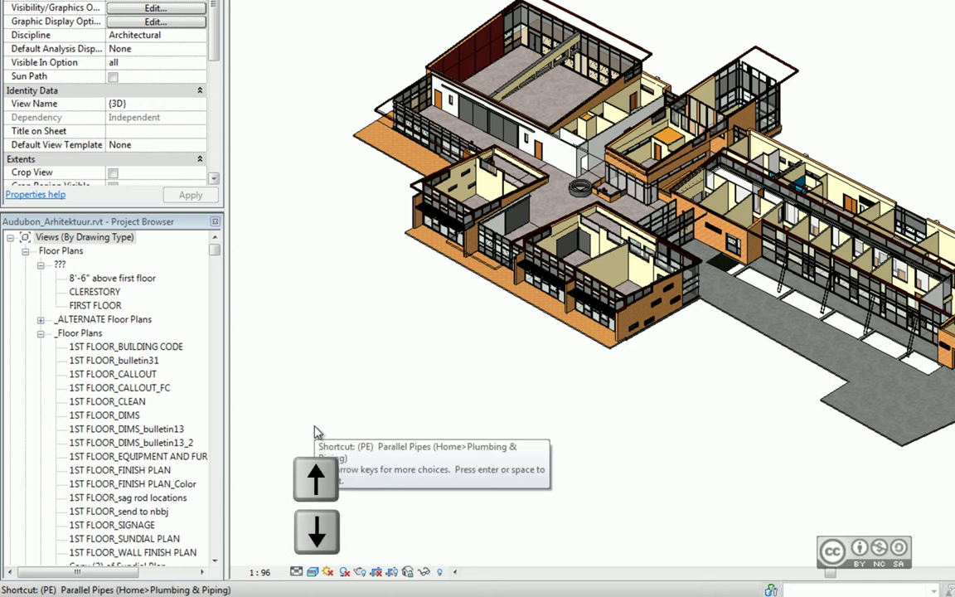
{"action": "key", "text": "Down"}
{"action": "key", "text": "Up"}
{"action": "key", "text": "Down"}
{"action": "key", "text": "Down"}
{"action": "key", "text": "space"}
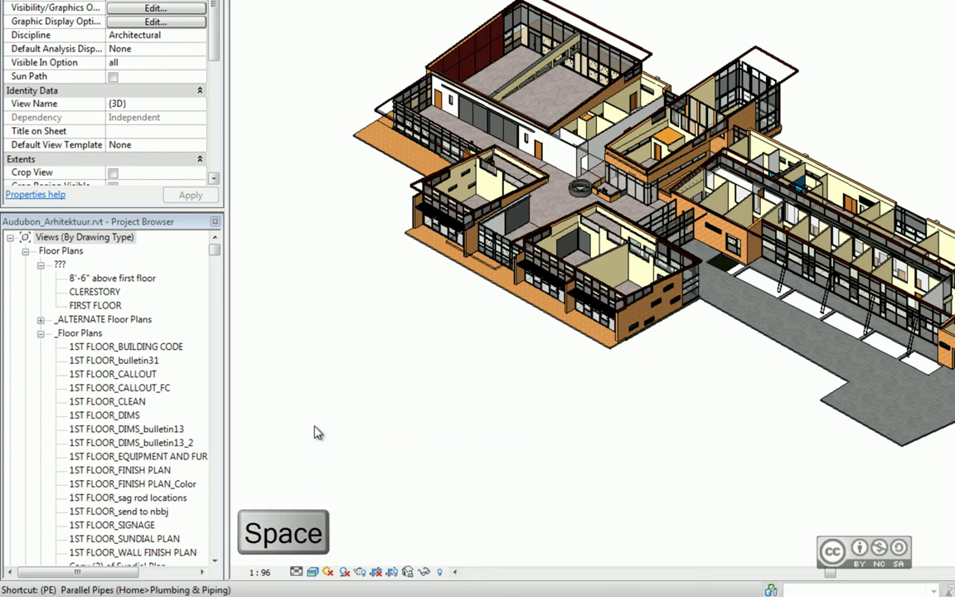
{"action": "key", "text": "space"}
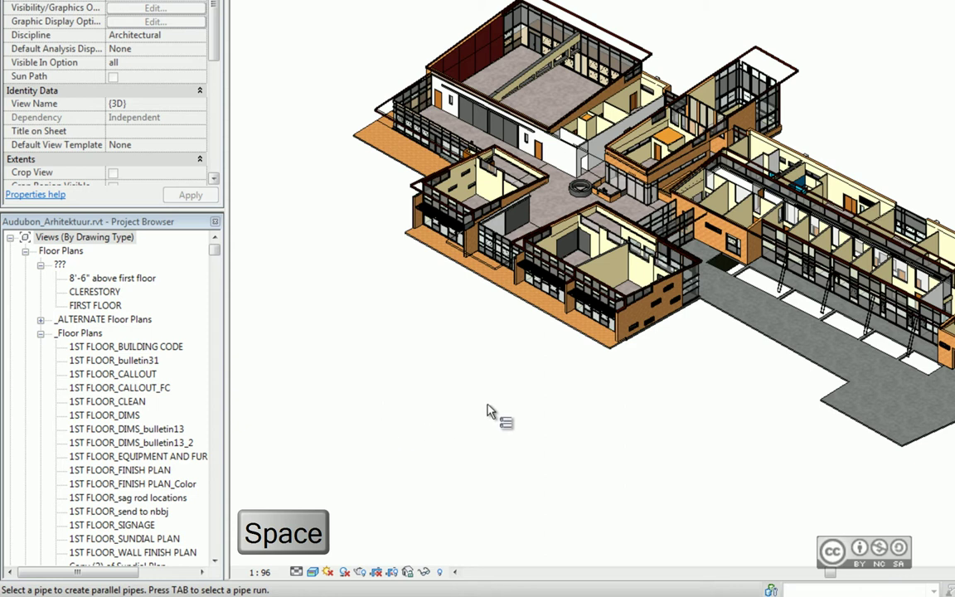
{"action": "key", "text": "Escape"}
{"action": "key", "text": "k"}
{"action": "key", "text": "s"}
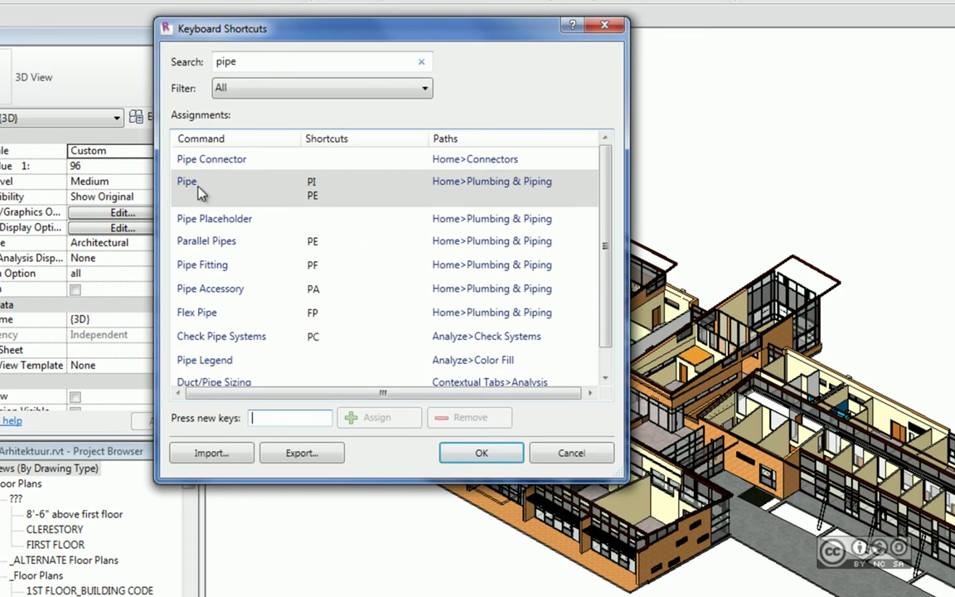
- Remove the PE shortcut from Pipe and export all shortcuts to the Desktop as KeyboardShortcuts.xml
{"action": "left_click", "coordinate": [317, 196]}
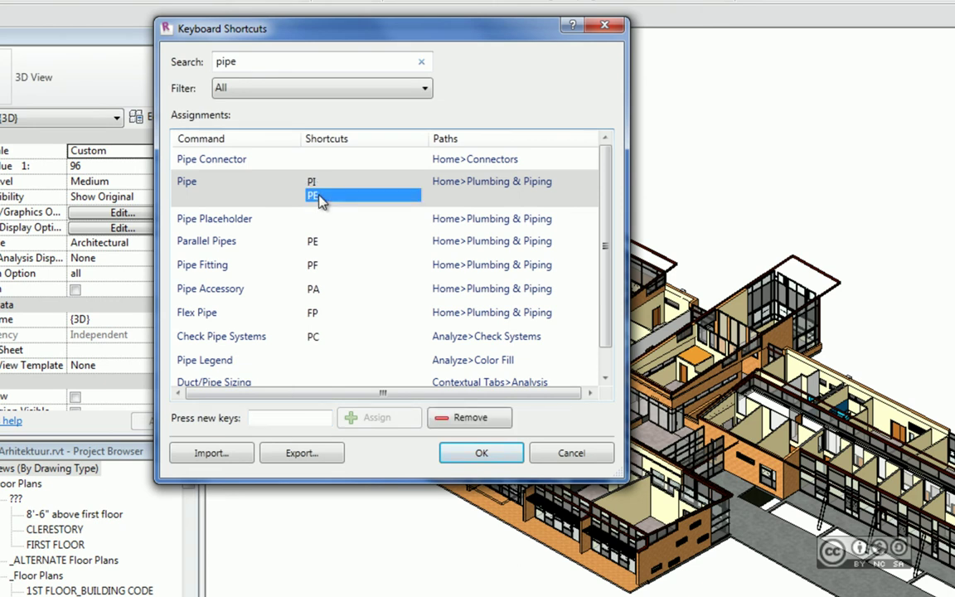
{"action": "left_click", "coordinate": [470, 418]}
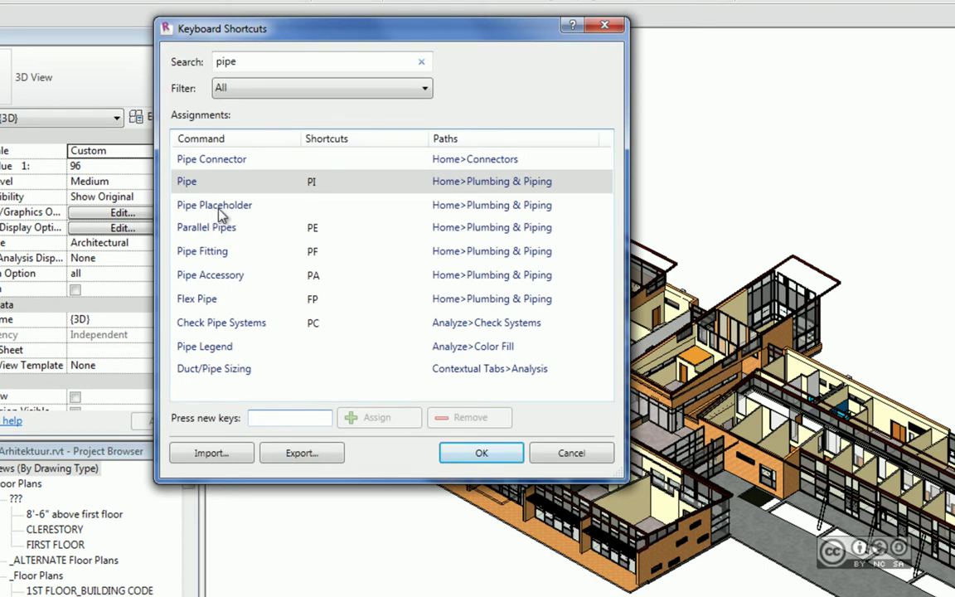
{"action": "left_click", "coordinate": [308, 453]}
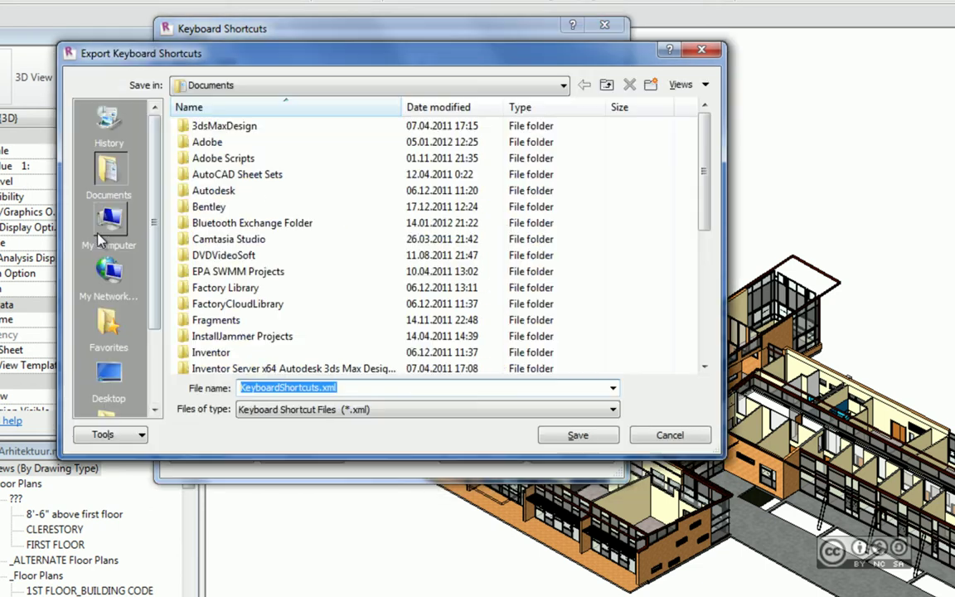
{"action": "left_click", "coordinate": [109, 377]}
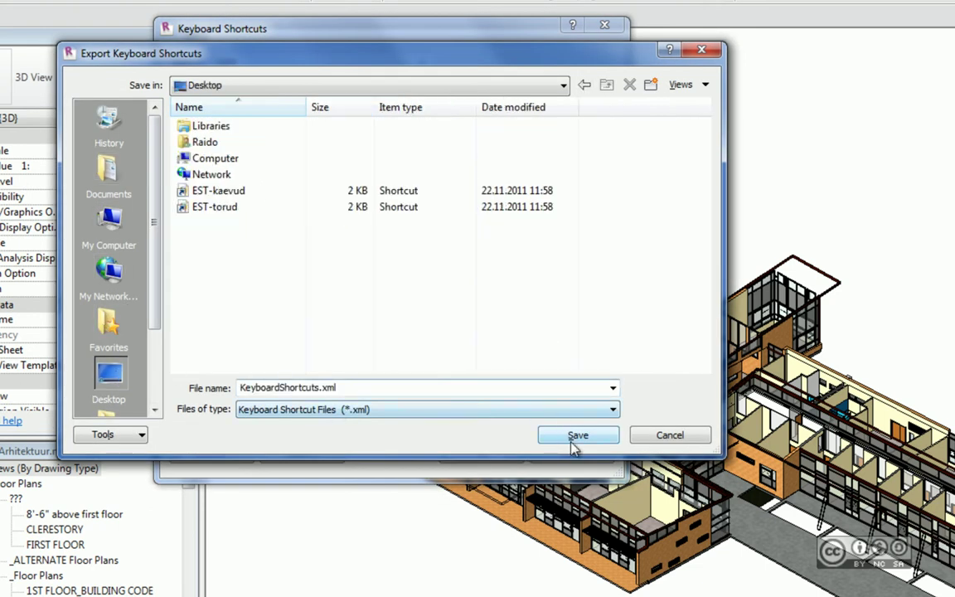
{"action": "left_click", "coordinate": [573, 435]}
- Launch Excel from the Start menu search
{"action": "left_click", "coordinate": [12, 587]}
{"action": "type", "text": "excel"}
{"action": "key", "text": "Return"}
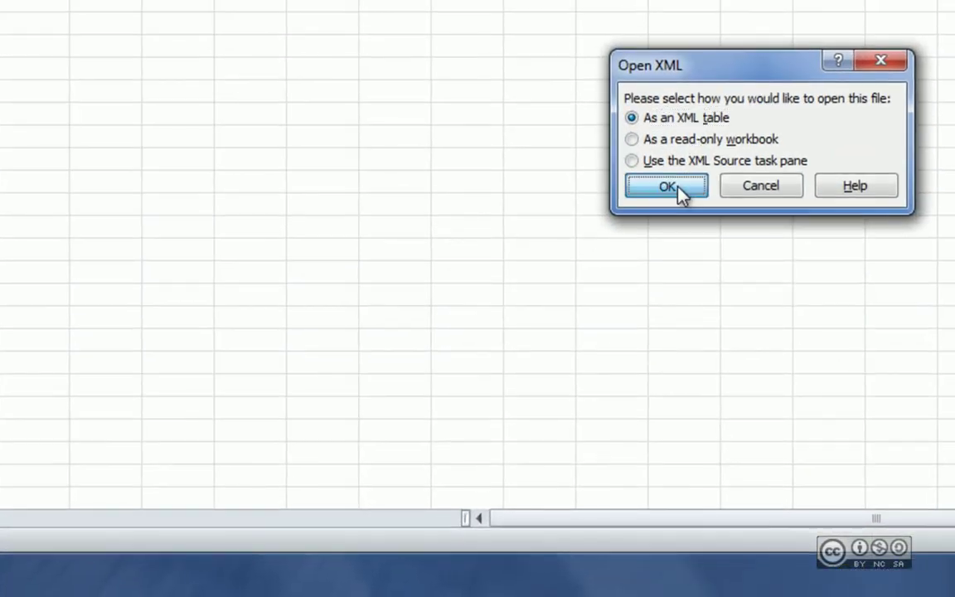
- Load KeyboardShortcuts.xml as an XML table and scroll through the shortcut list
{"action": "left_click", "coordinate": [666, 355]}
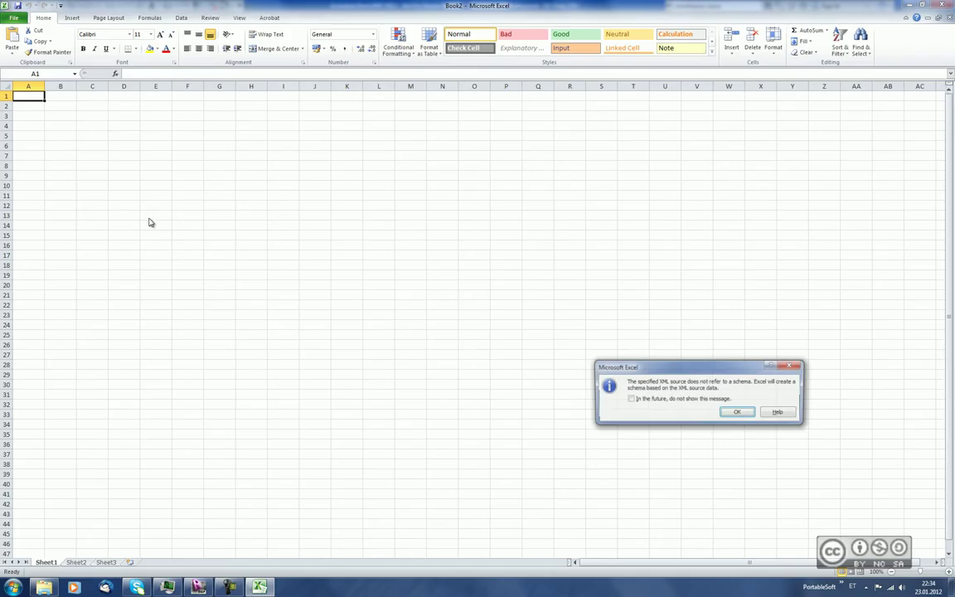
{"action": "key", "text": "Return"}
{"action": "scroll", "coordinate": [496, 308], "scroll_direction": "down", "scroll_amount": 9}
{"action": "scroll", "coordinate": [496, 309], "scroll_direction": "down", "scroll_amount": 12}
{"action": "scroll", "coordinate": [495, 308], "scroll_direction": "up", "scroll_amount": 11}
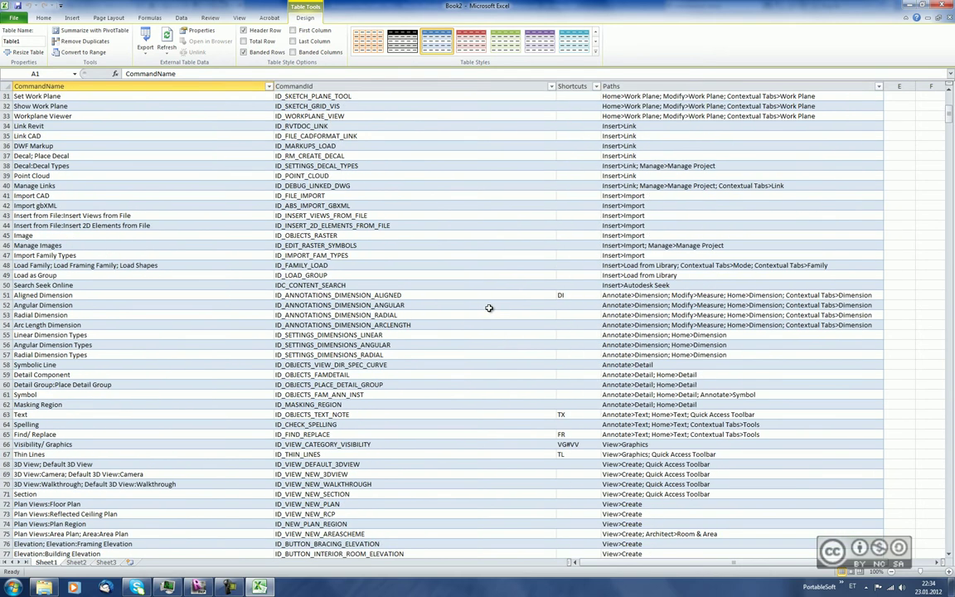
{"action": "scroll", "coordinate": [489, 308], "scroll_direction": "down", "scroll_amount": 1}
{"action": "scroll", "coordinate": [488, 308], "scroll_direction": "down", "scroll_amount": 6}
{"action": "scroll", "coordinate": [488, 308], "scroll_direction": "down", "scroll_amount": 5}
{"action": "scroll", "coordinate": [489, 309], "scroll_direction": "up", "scroll_amount": 20}
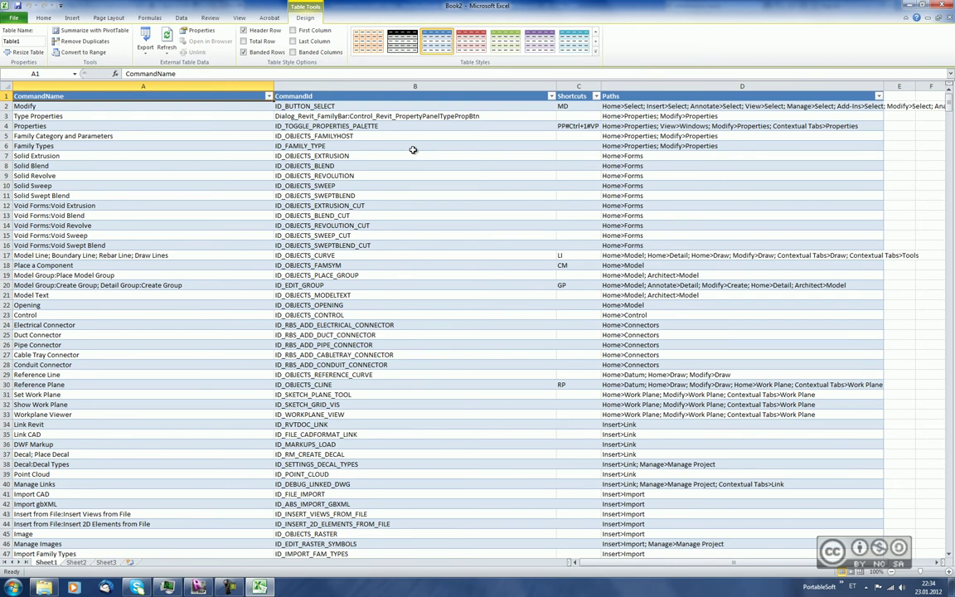
- Change Pipe's shortcut in cell C196 from PI to PE and save as MuudetudKlahvid.xml
{"action": "key", "text": "ctrl+f"}
{"action": "key", "text": "Return"}
{"action": "key", "text": "Return"}
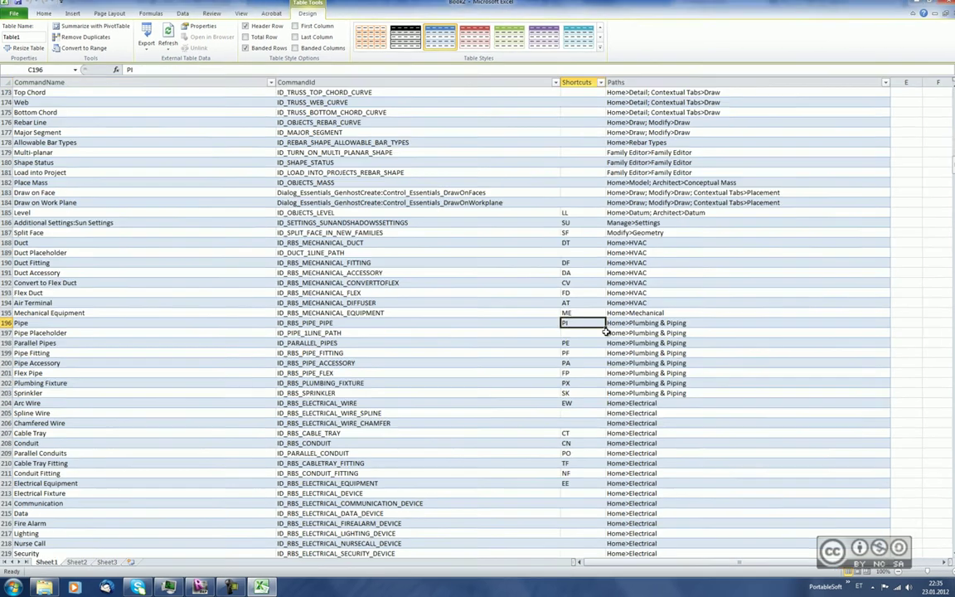
{"action": "key", "text": "Escape"}
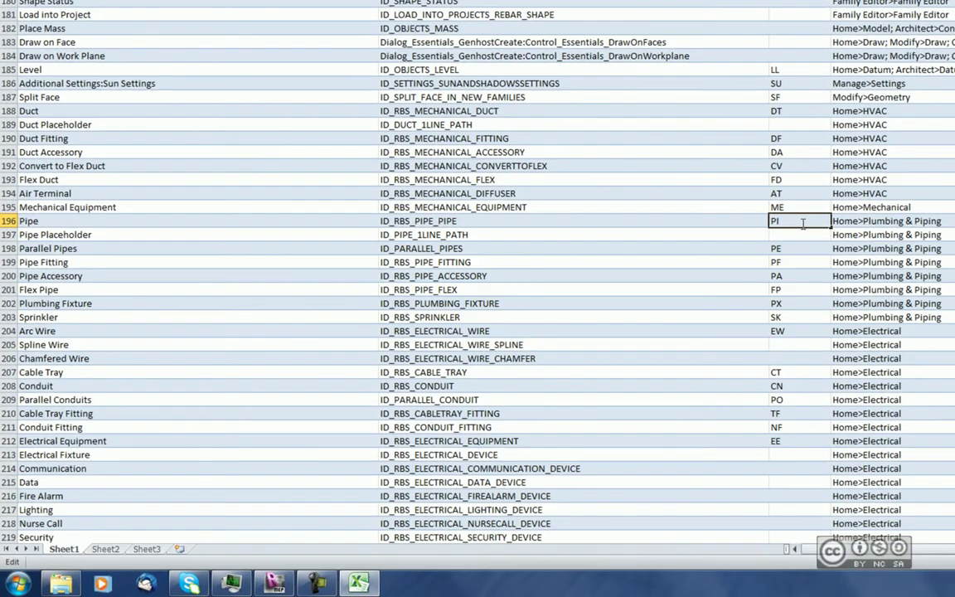
{"action": "type", "text": "PE"}
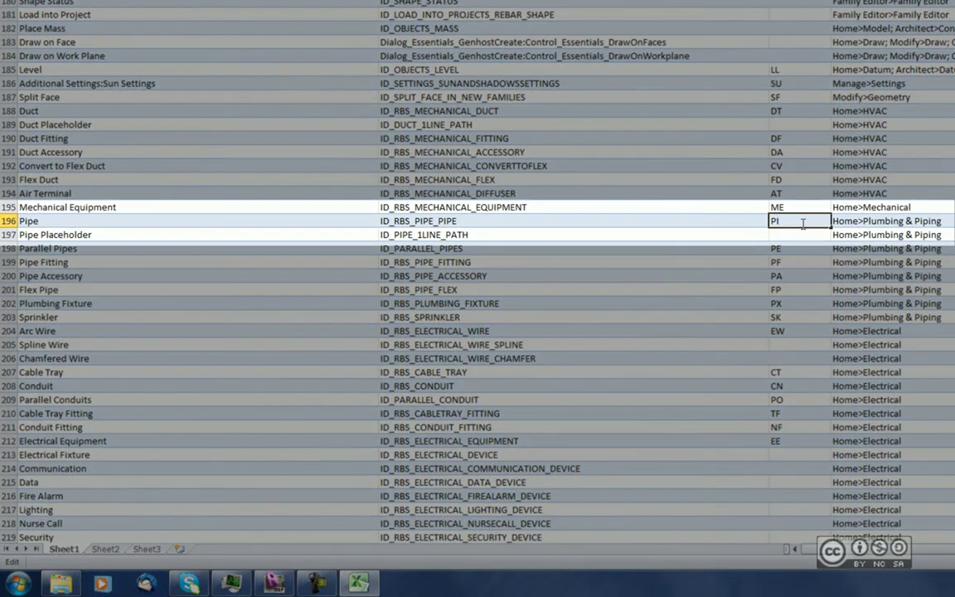
{"action": "key", "text": "ctrl+Return"}
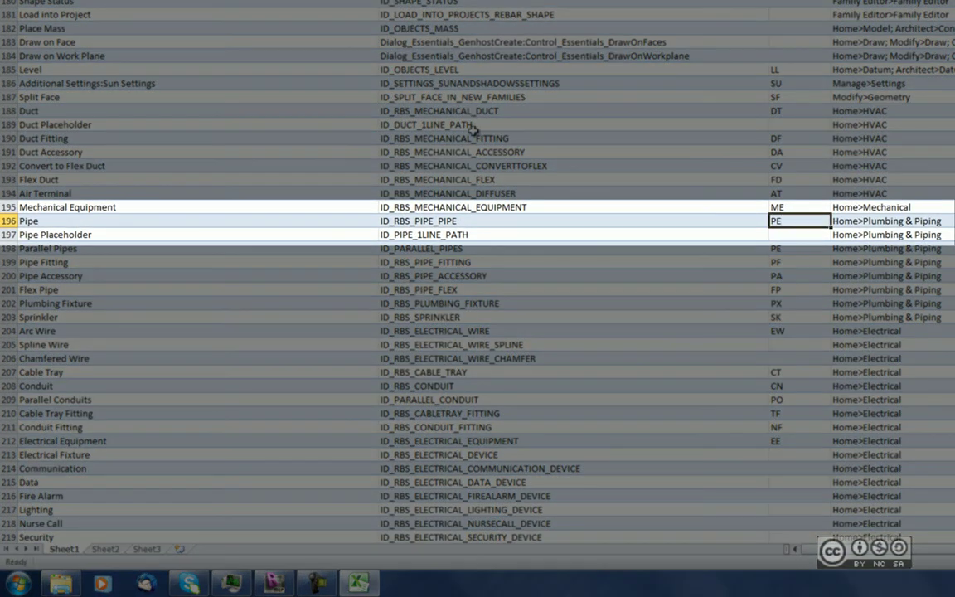
{"action": "key", "text": "ctrl+s"}
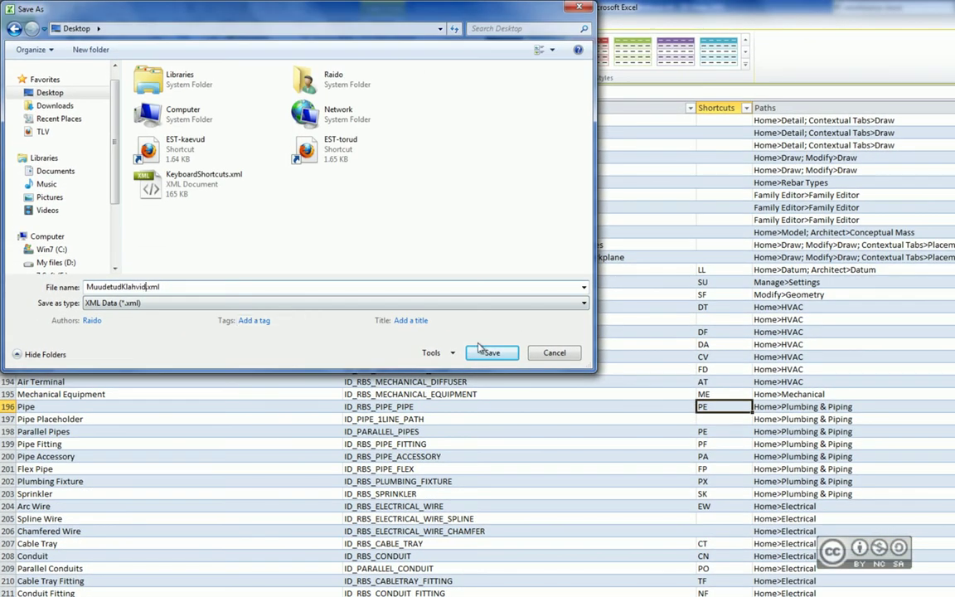
{"action": "left_click", "coordinate": [490, 351]}
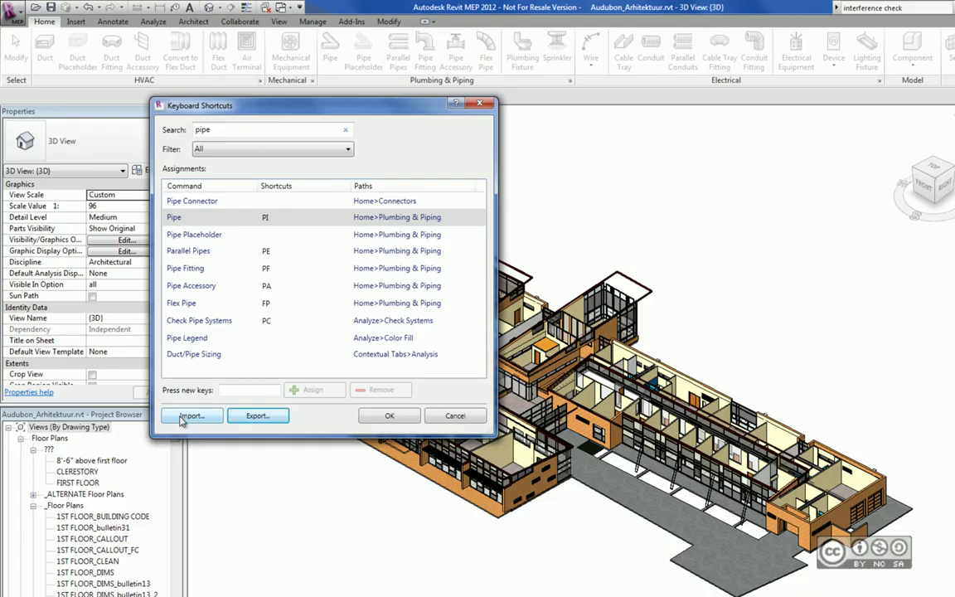
- Import the edited MuudetudKlahvid.xml into Keyboard Shortcuts and apply its assignments
{"action": "left_click", "coordinate": [214, 418]}
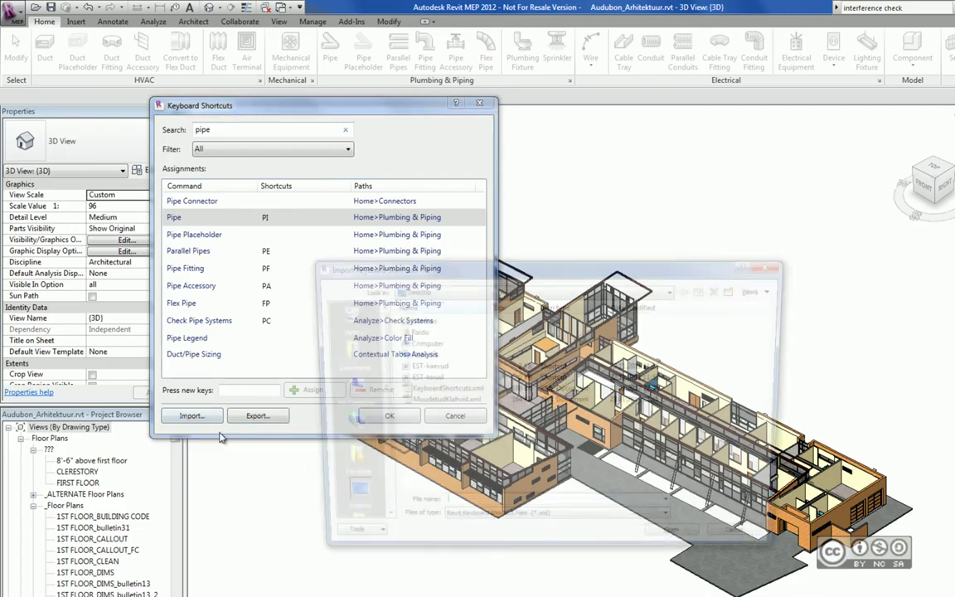
{"action": "left_click", "coordinate": [440, 399]}
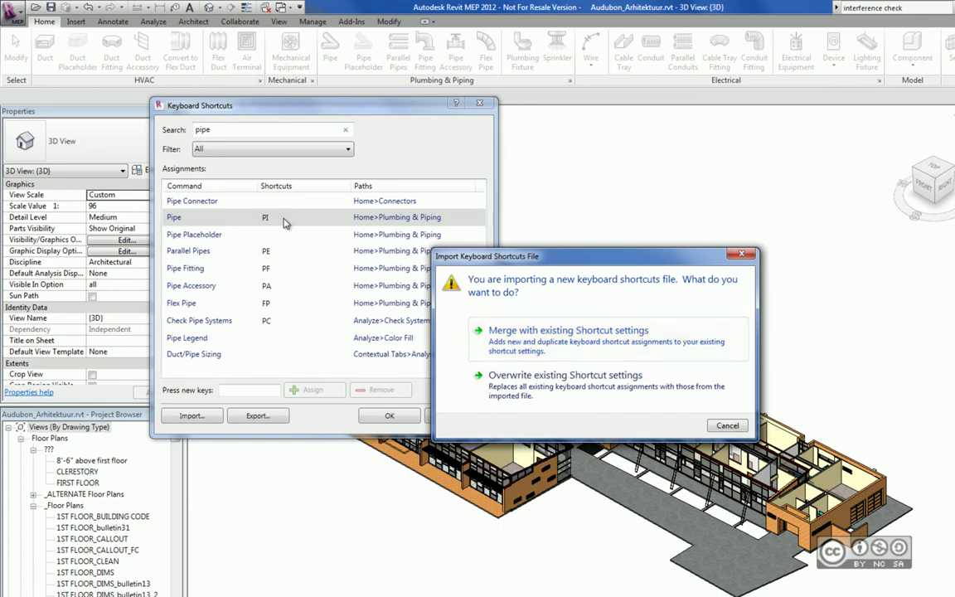
{"action": "left_click", "coordinate": [537, 393]}
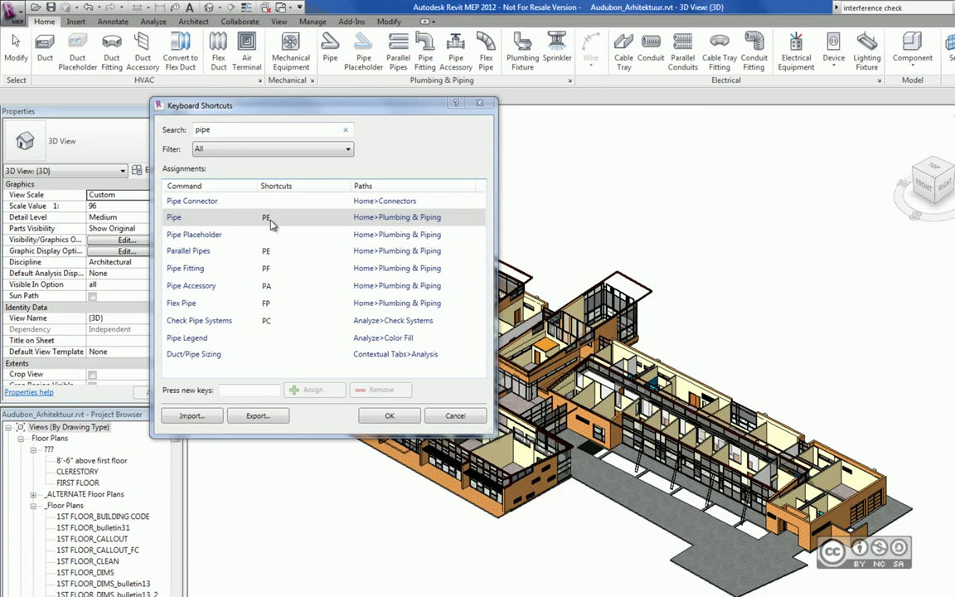
- Assign the keys PI to the Pipe command, accept the duplicate warning and close the dialog
{"action": "left_click", "coordinate": [270, 219]}
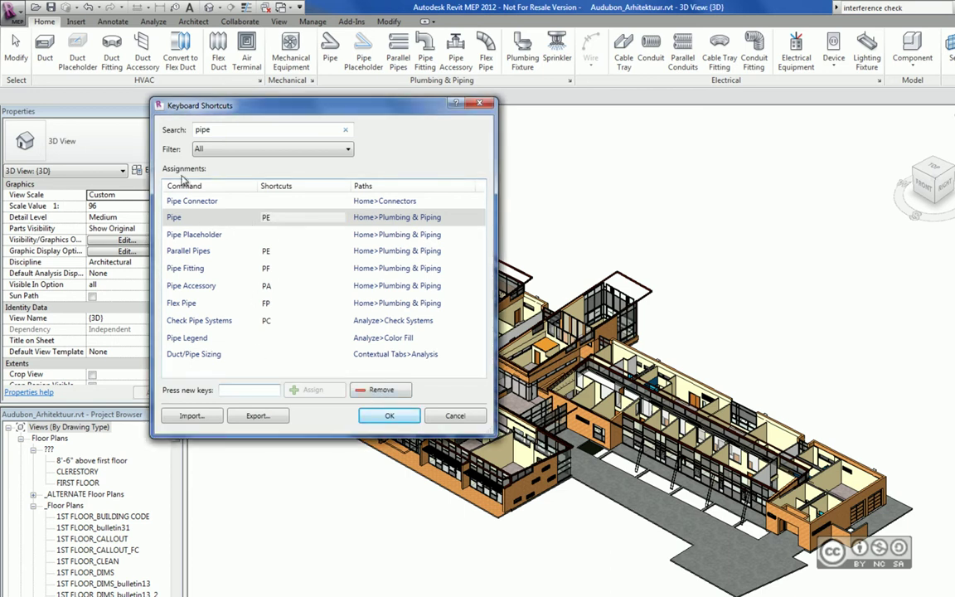
{"action": "type", "text": "pi"}
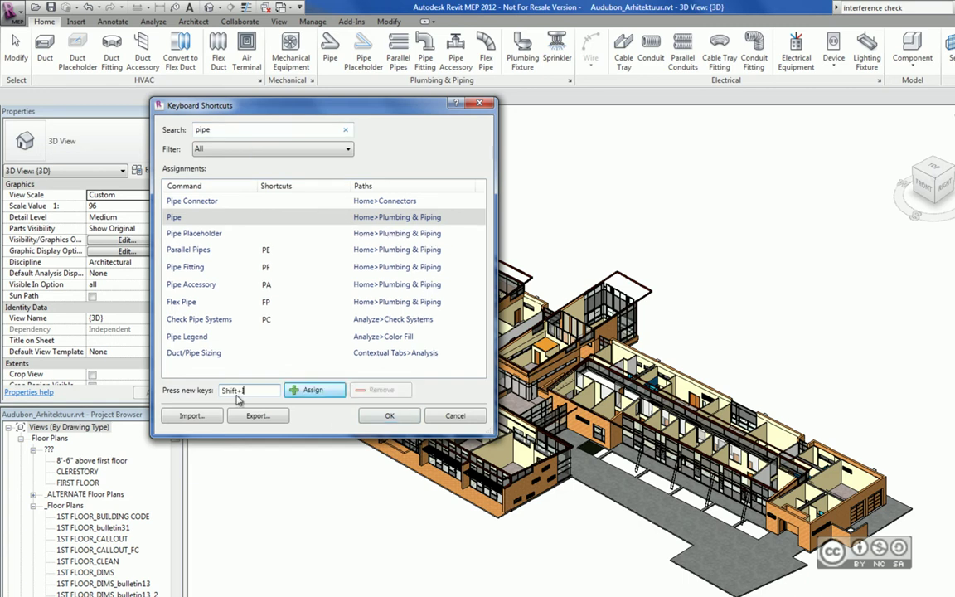
{"action": "left_click", "coordinate": [313, 390]}
{"action": "key", "text": "Return"}
{"action": "key", "text": "Return"}
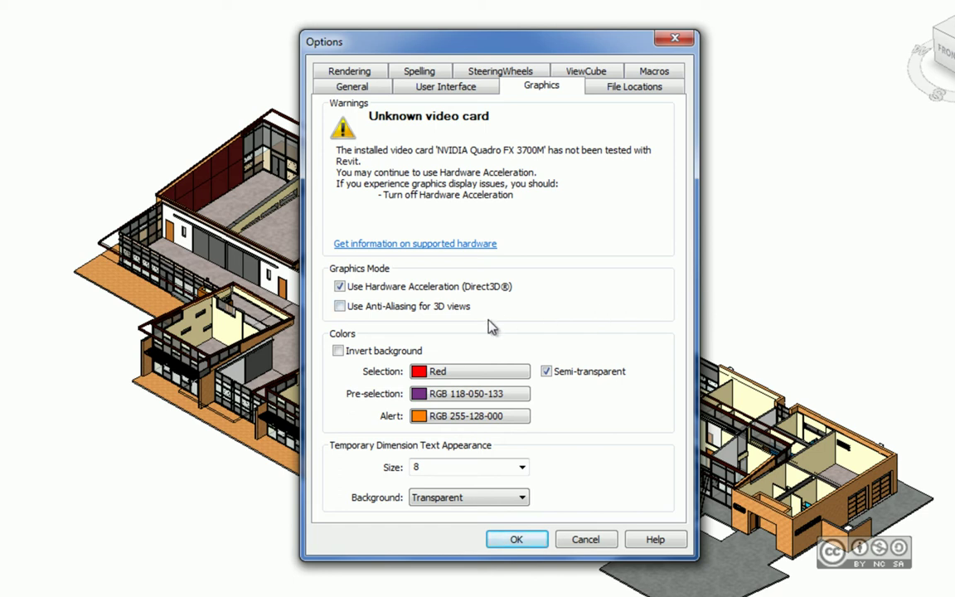
{"action": "left_click", "coordinate": [339, 351]}
{"action": "left_click", "coordinate": [338, 351]}
{"action": "left_click", "coordinate": [521, 467]}
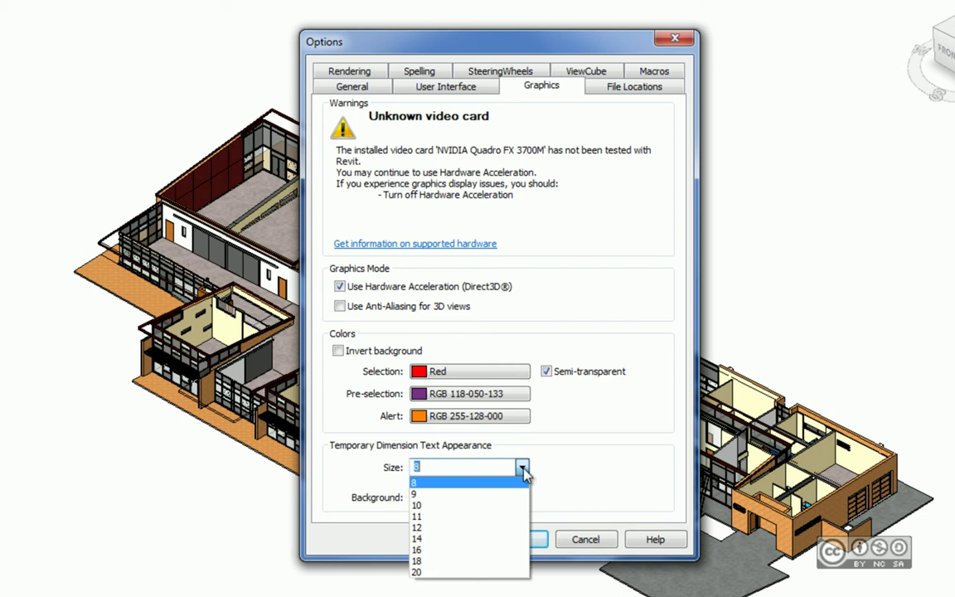
{"action": "left_click", "coordinate": [368, 479]}
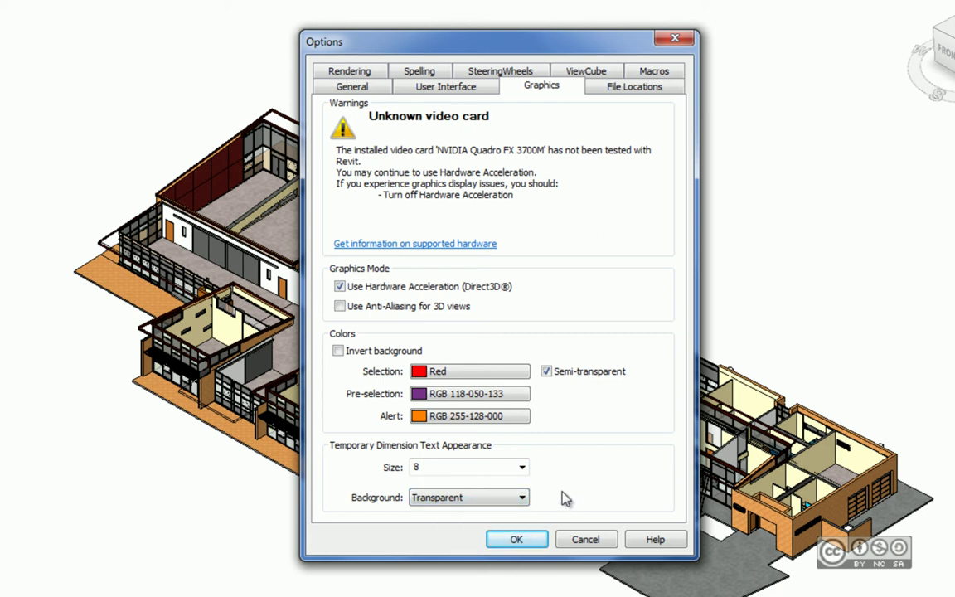
- Review the File Locations, SteeringWheels, ViewCube, Rendering and Macros settings, then close Options
{"action": "left_click", "coordinate": [632, 90]}
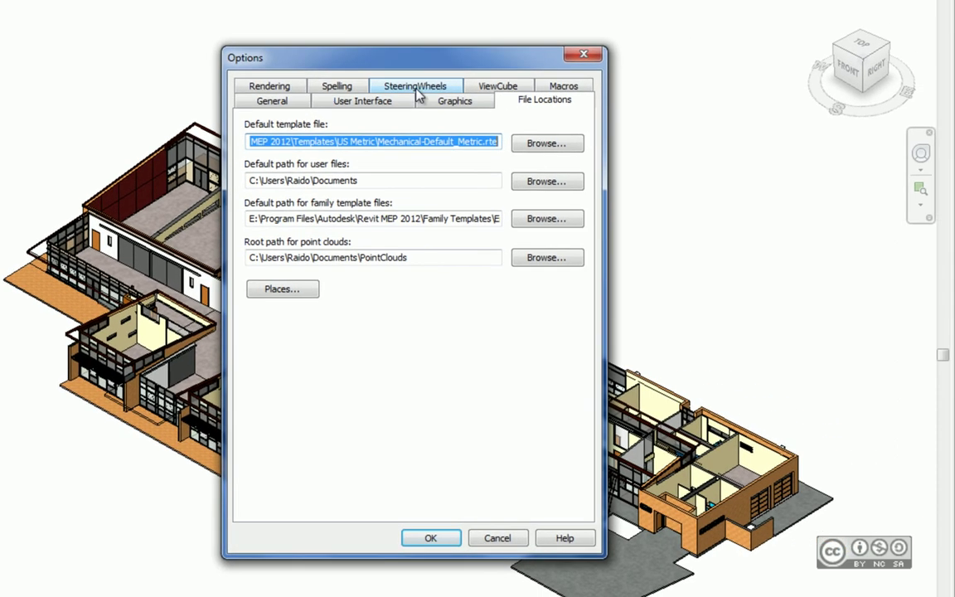
{"action": "left_click", "coordinate": [406, 102]}
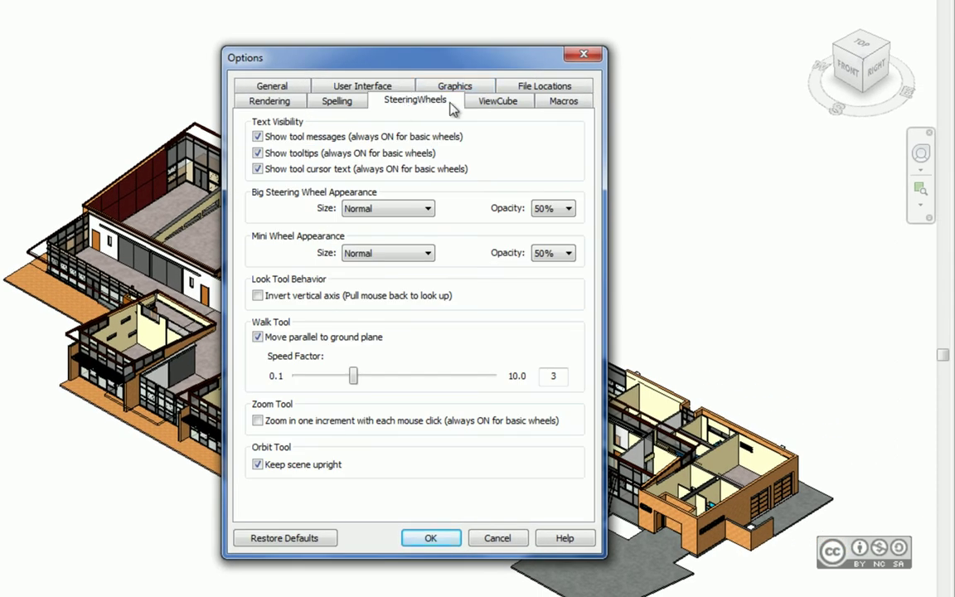
{"action": "left_click", "coordinate": [497, 104]}
{"action": "left_click", "coordinate": [427, 107]}
{"action": "left_click", "coordinate": [497, 100]}
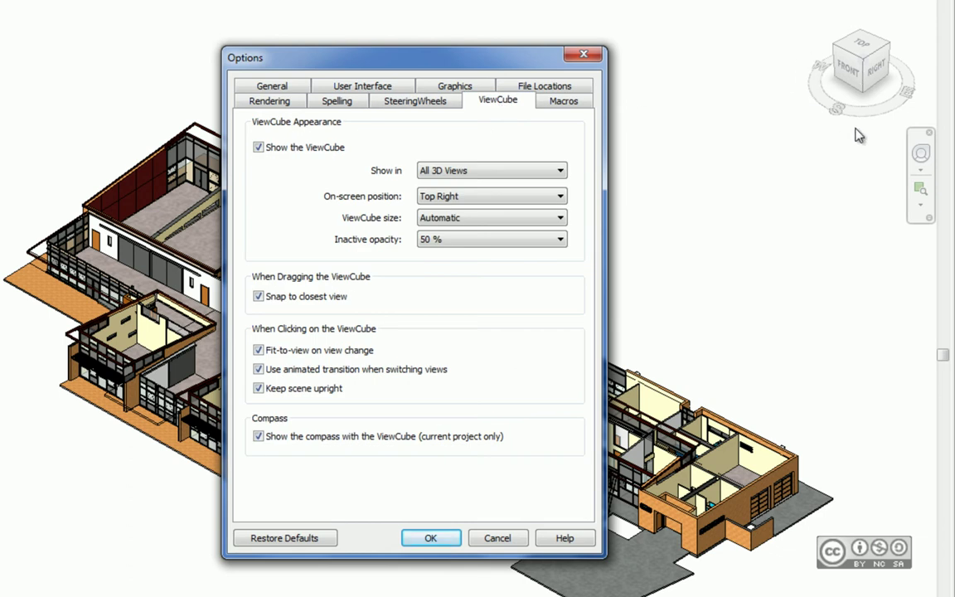
{"action": "left_click", "coordinate": [269, 101]}
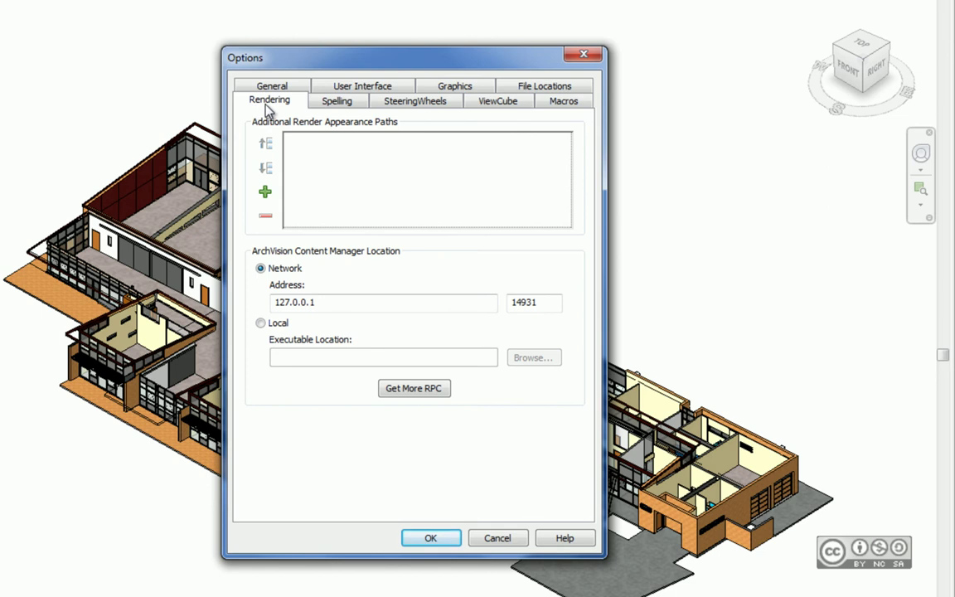
{"action": "left_click", "coordinate": [563, 101]}
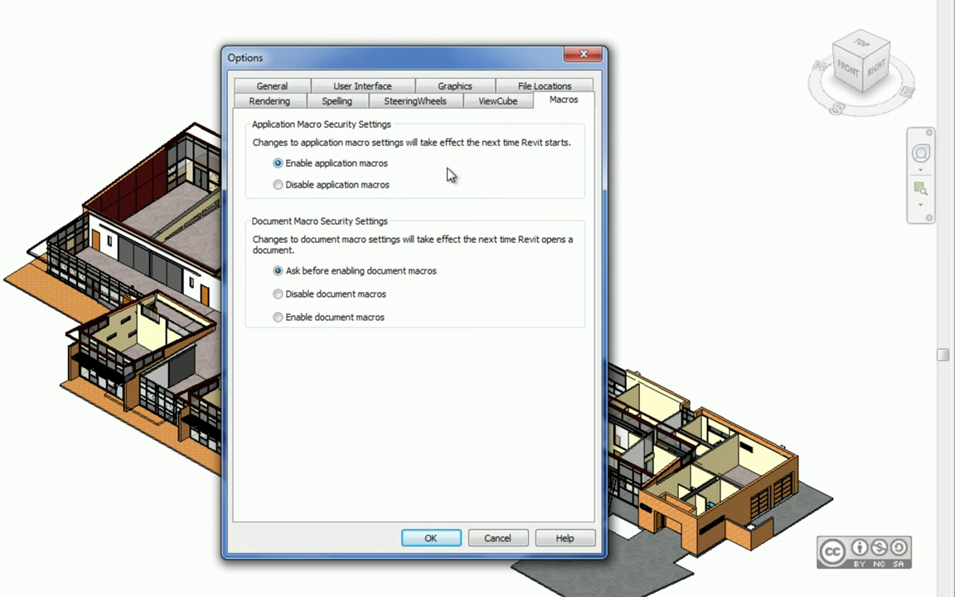
{"action": "key", "text": "Return"}
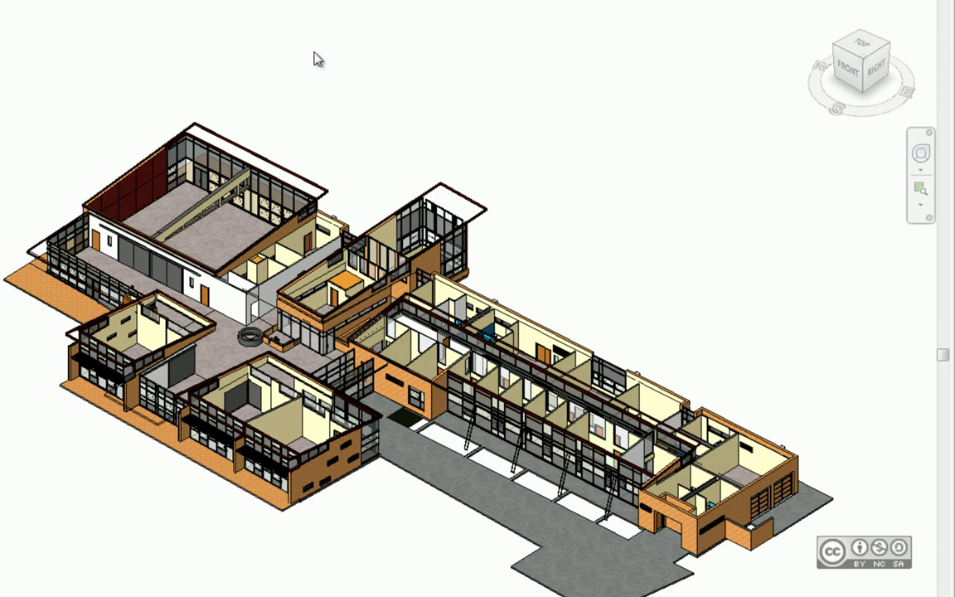
- Select the corridor wall and browse the right-click menus of the 3D view, wall and CLERESTORY view
{"action": "right_click", "coordinate": [313, 58]}
{"action": "left_click", "coordinate": [289, 79]}
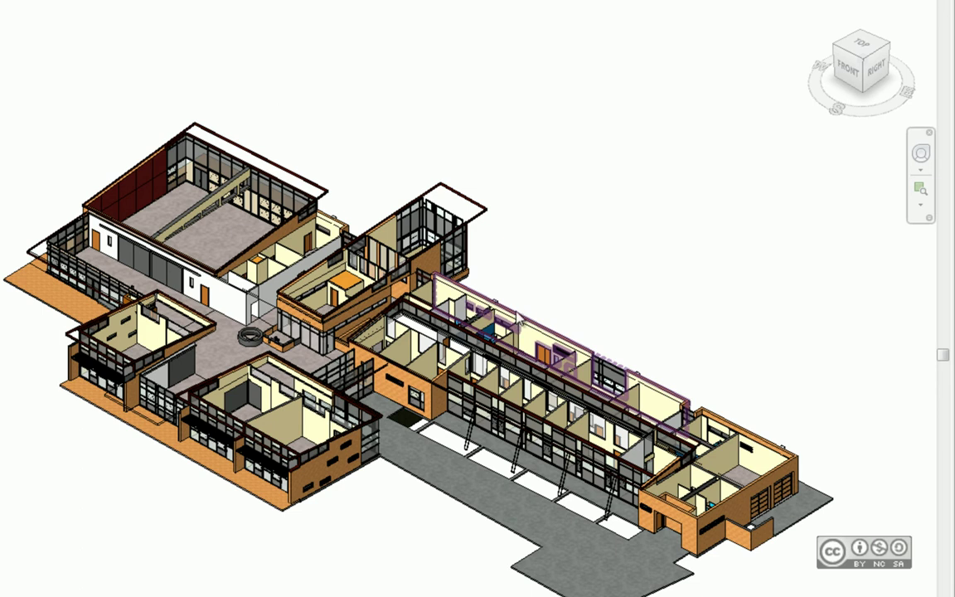
{"action": "left_click", "coordinate": [469, 285]}
{"action": "right_click", "coordinate": [655, 226]}
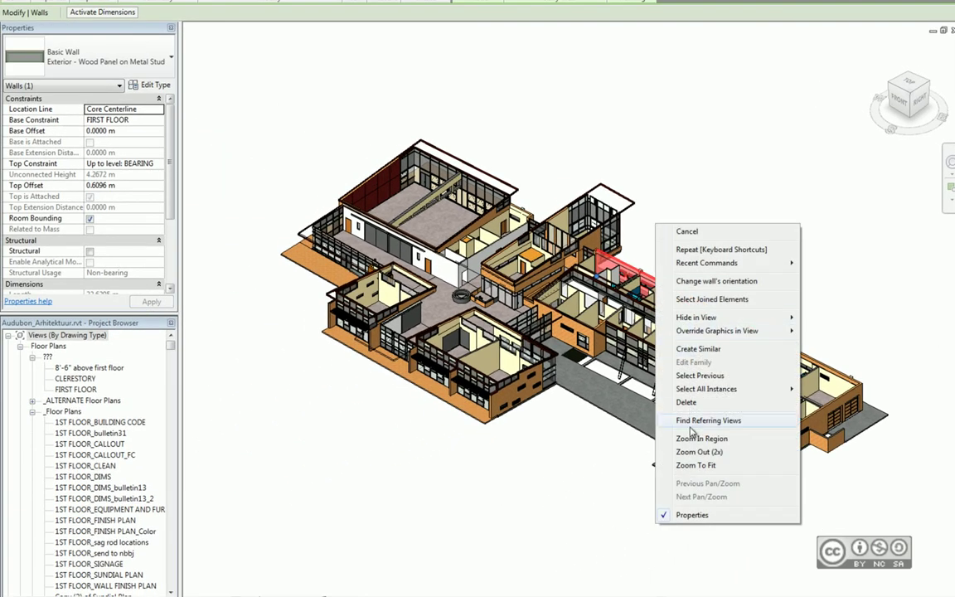
{"action": "key", "text": "Escape"}
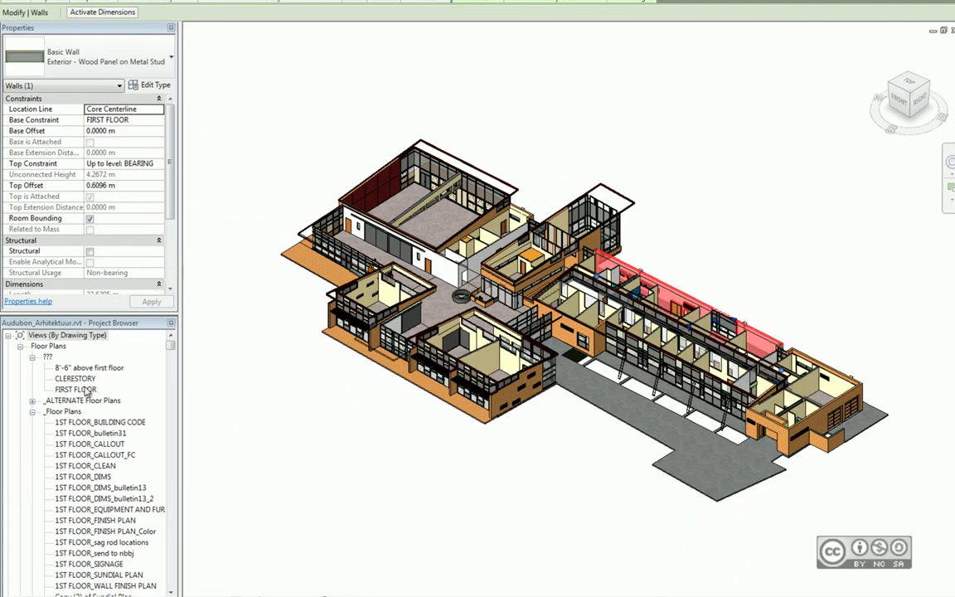
{"action": "right_click", "coordinate": [75, 379]}
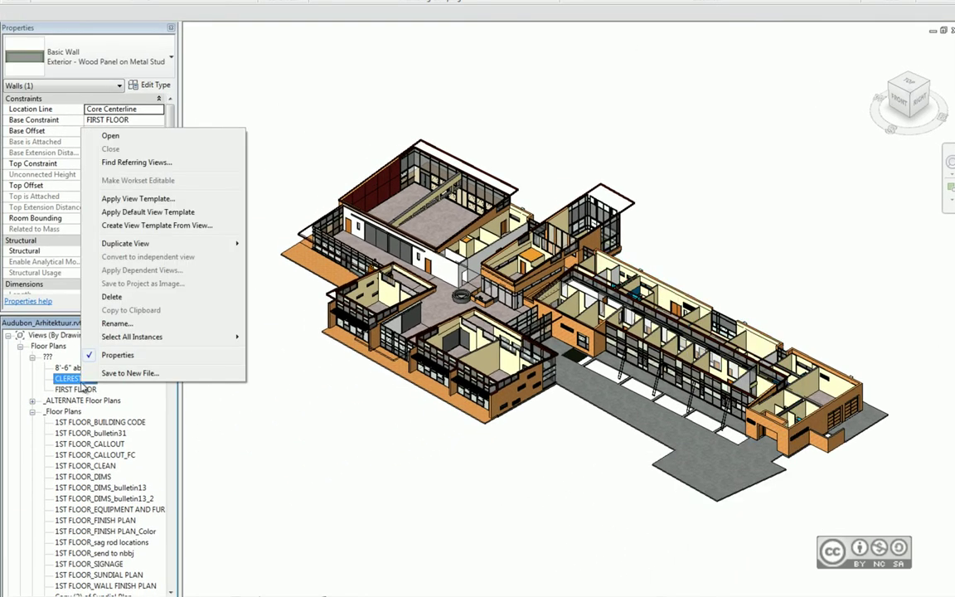
{"action": "left_click", "coordinate": [249, 419]}
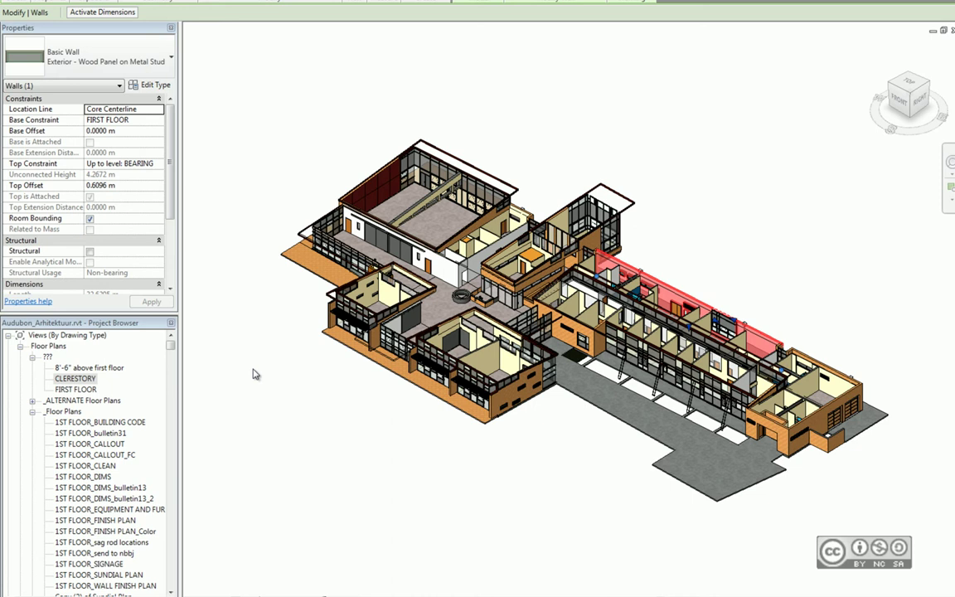
- Explore the selected wall's right-click options such as Recent Commands and Override Graphics
{"action": "right_click", "coordinate": [276, 171]}
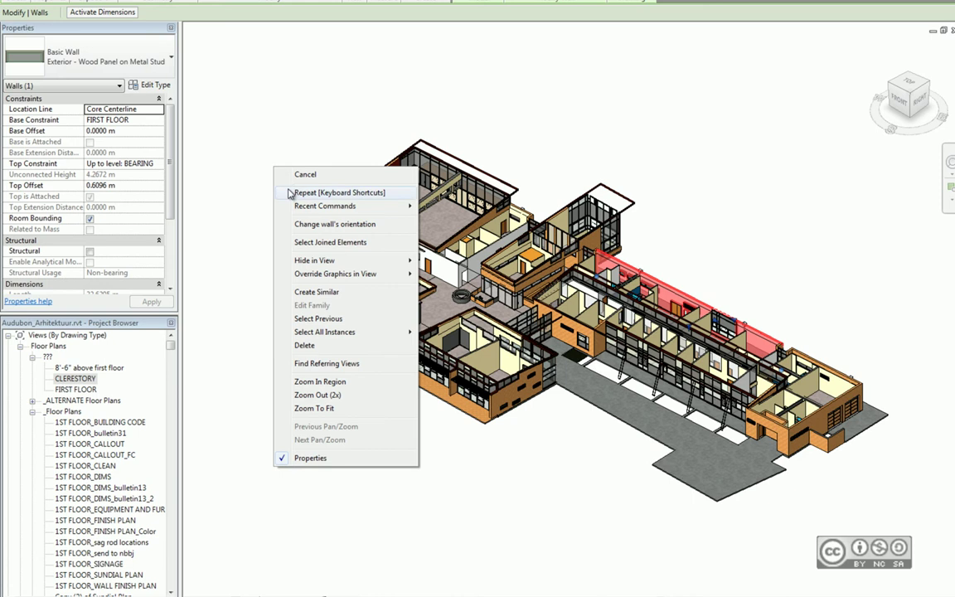
{"action": "mouse_move", "coordinate": [325, 205]}
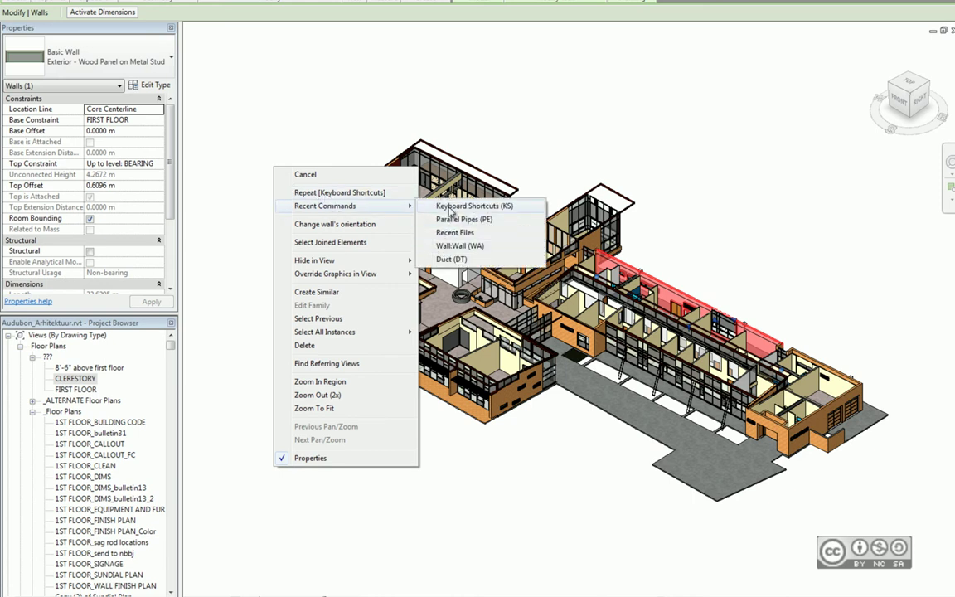
{"action": "left_click", "coordinate": [450, 212]}
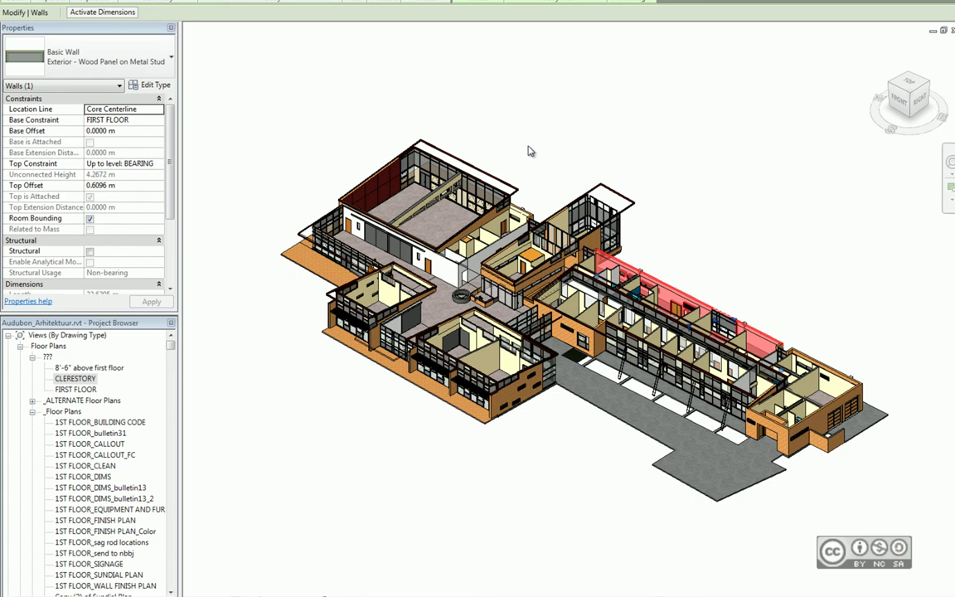
{"action": "right_click", "coordinate": [505, 126]}
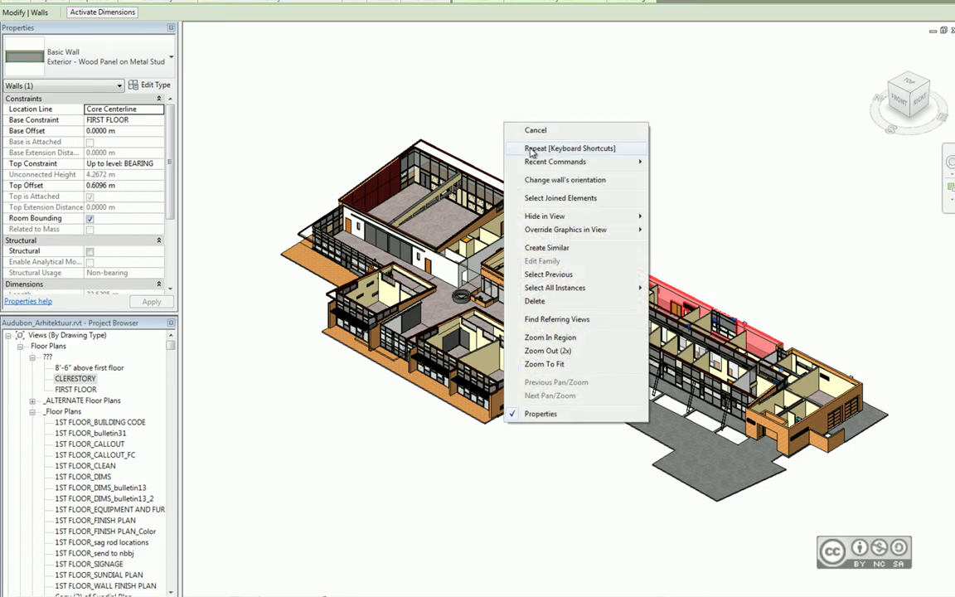
{"action": "mouse_move", "coordinate": [539, 137]}
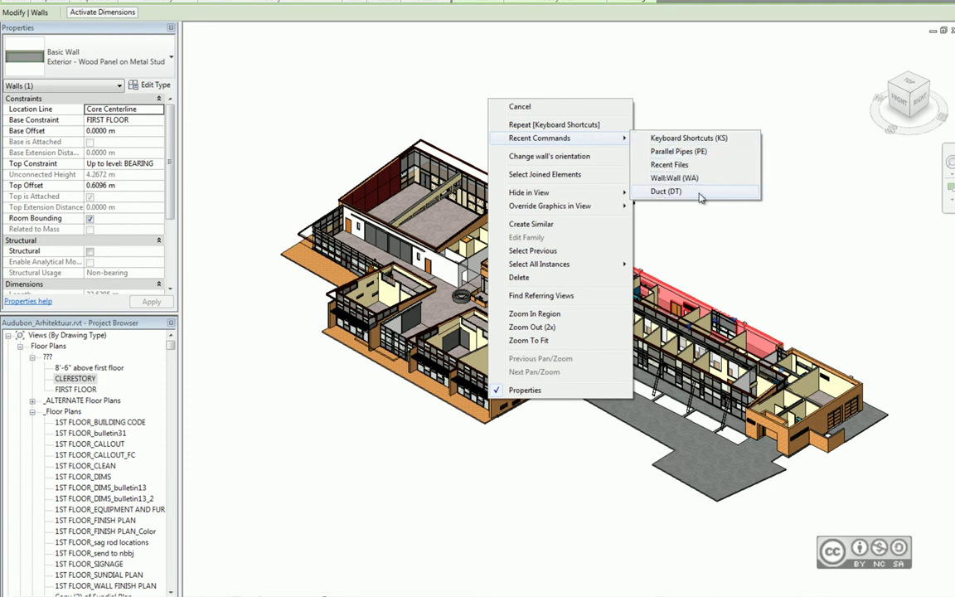
{"action": "key", "text": "Escape"}
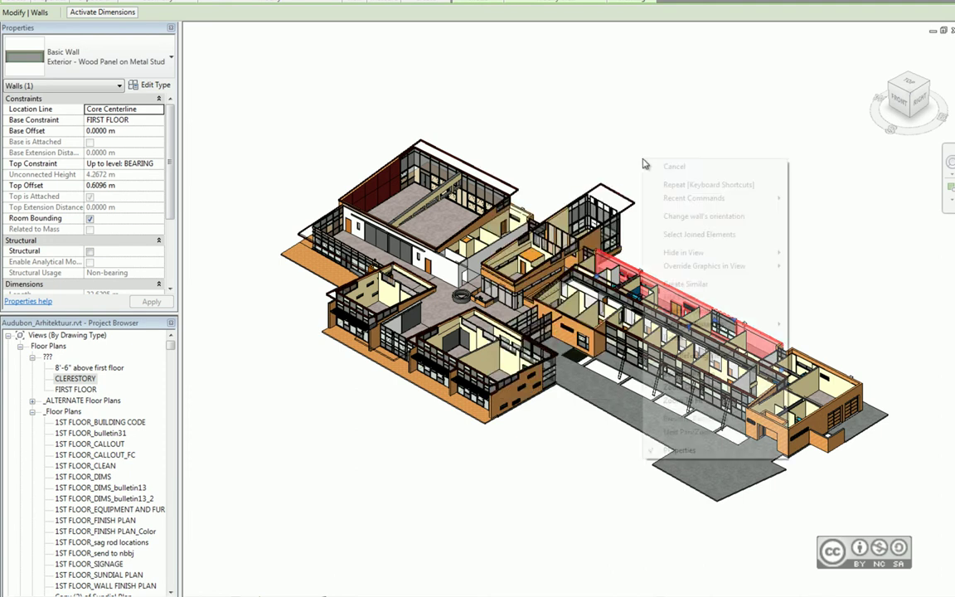
{"action": "right_click", "coordinate": [644, 162]}
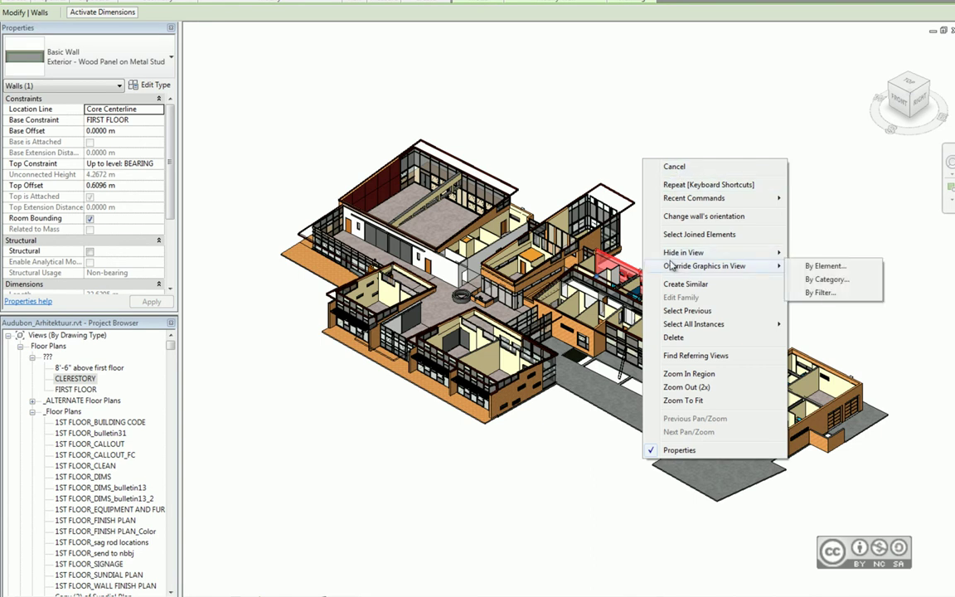
{"action": "left_click", "coordinate": [552, 145]}
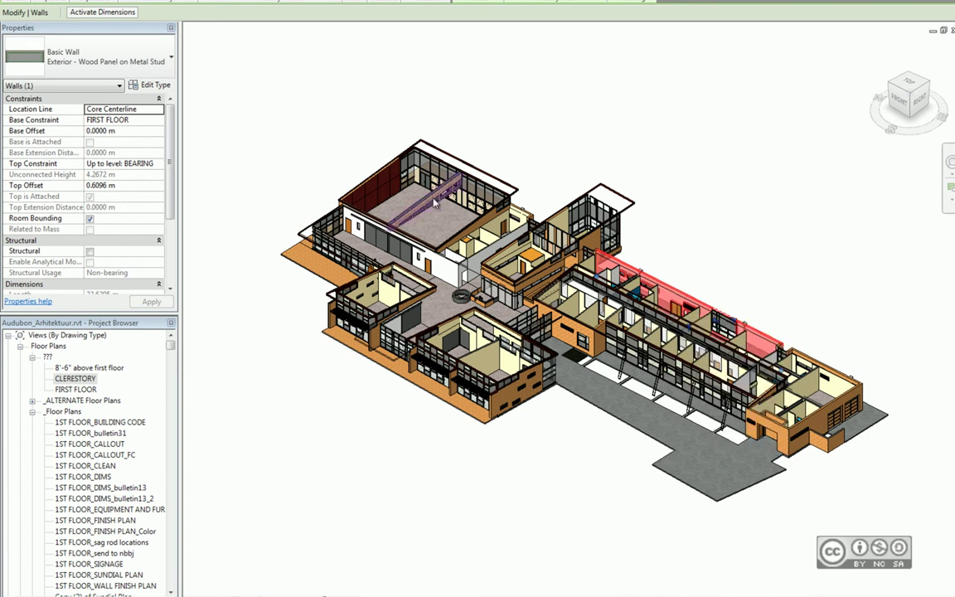
- Pick a wall and select all instances of its type in the entire project
{"action": "key", "text": "Escape"}
{"action": "left_click", "coordinate": [680, 281]}
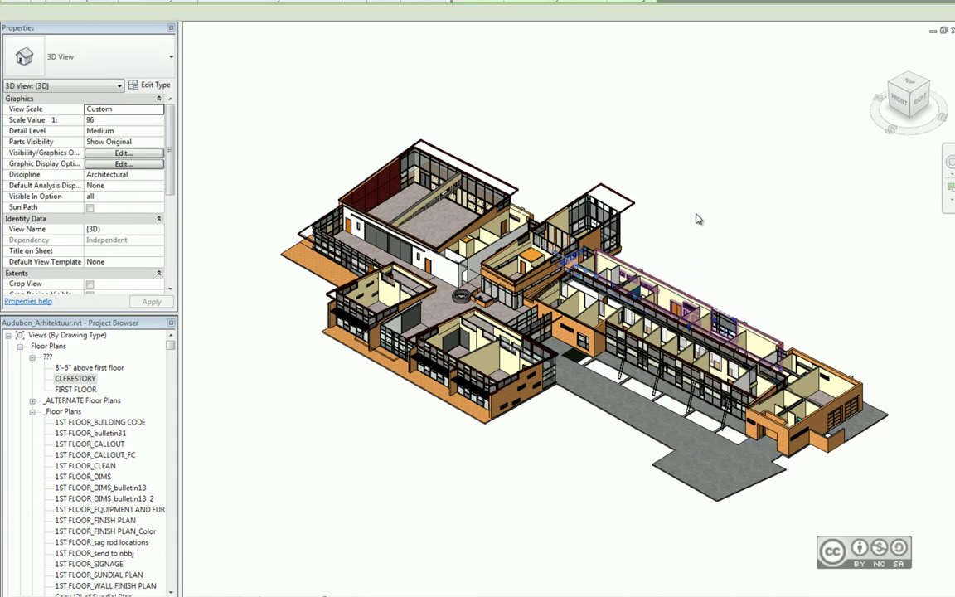
{"action": "right_click", "coordinate": [531, 121]}
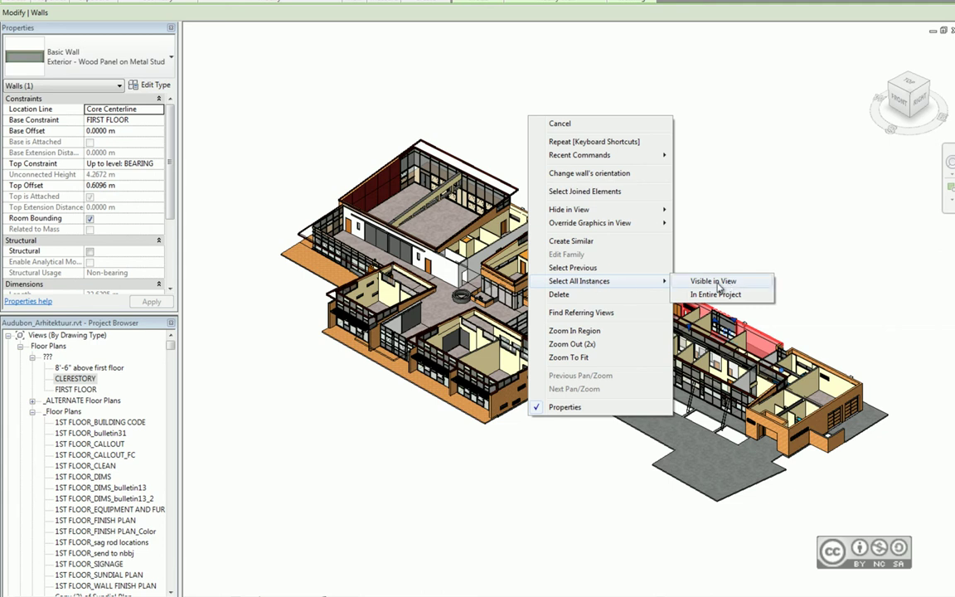
{"action": "mouse_move", "coordinate": [578, 281]}
{"action": "left_click", "coordinate": [723, 296]}
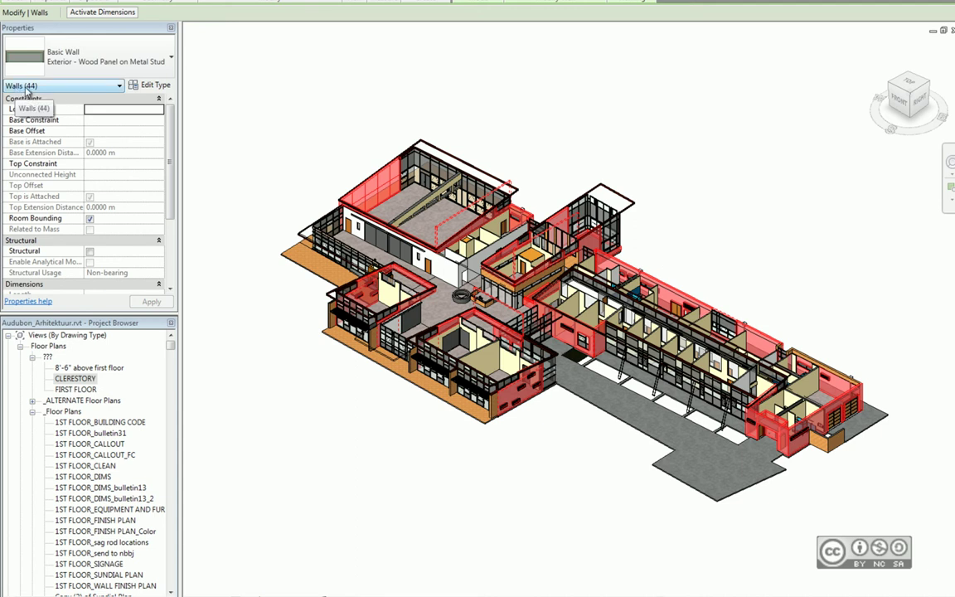
- Reselect a single wall, check its right-click menu, then clear the selection
{"action": "left_click", "coordinate": [631, 270]}
{"action": "right_click", "coordinate": [651, 187]}
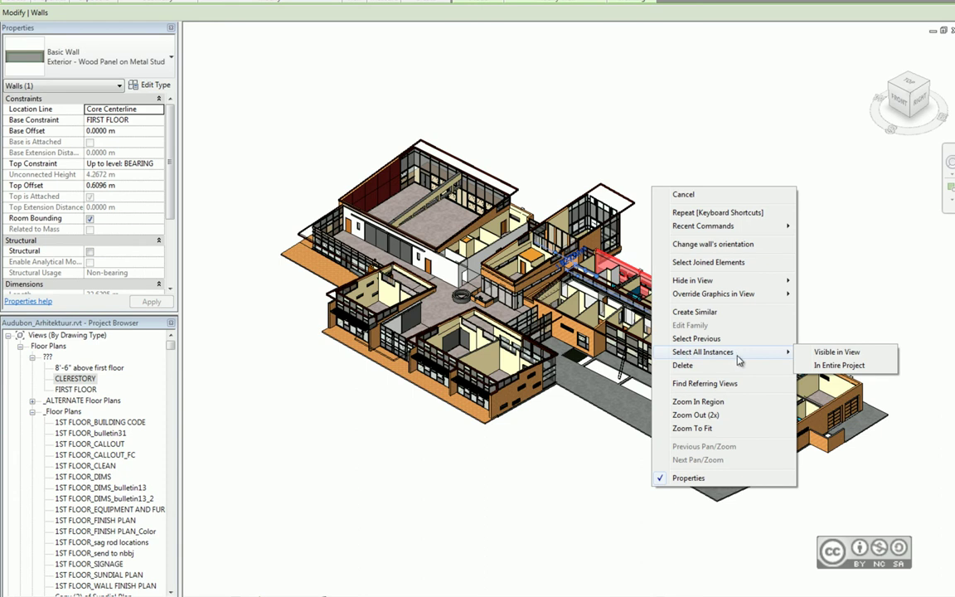
{"action": "left_click", "coordinate": [839, 365]}
{"action": "left_click", "coordinate": [676, 275]}
{"action": "left_click", "coordinate": [663, 236]}
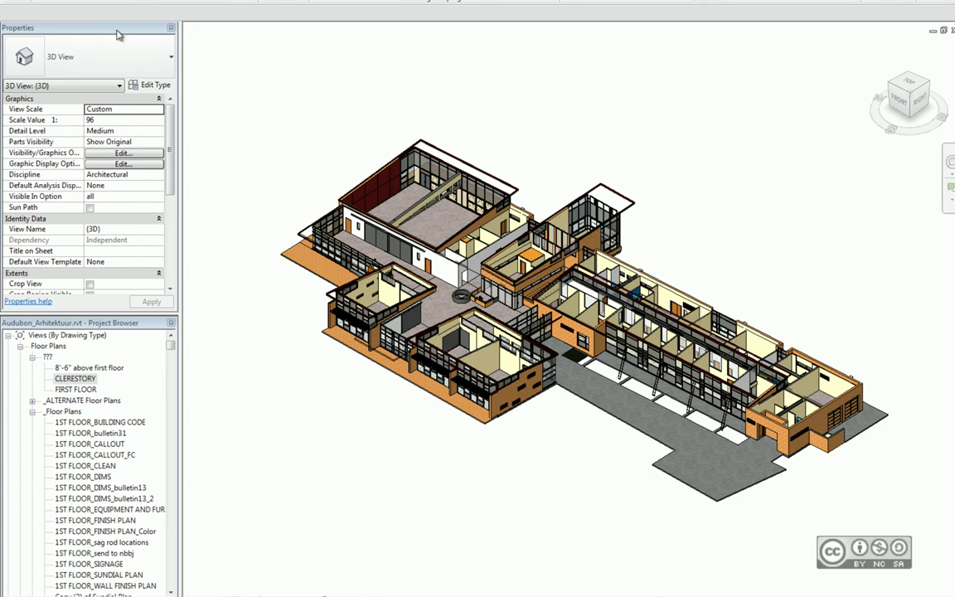
- Close the Properties palette and restore it from the 3D view's right-click Properties option
{"action": "left_click", "coordinate": [171, 27]}
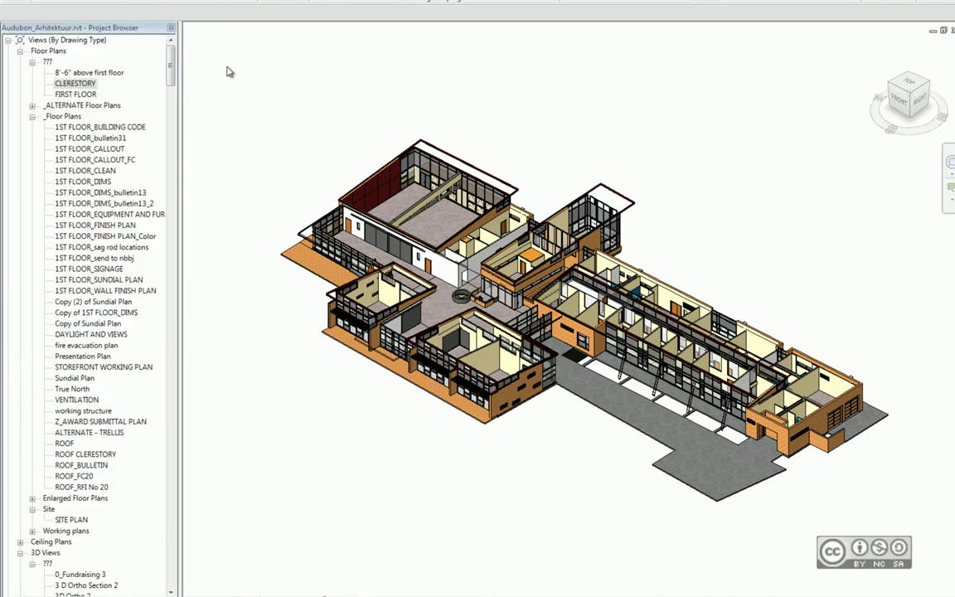
{"action": "right_click", "coordinate": [546, 124]}
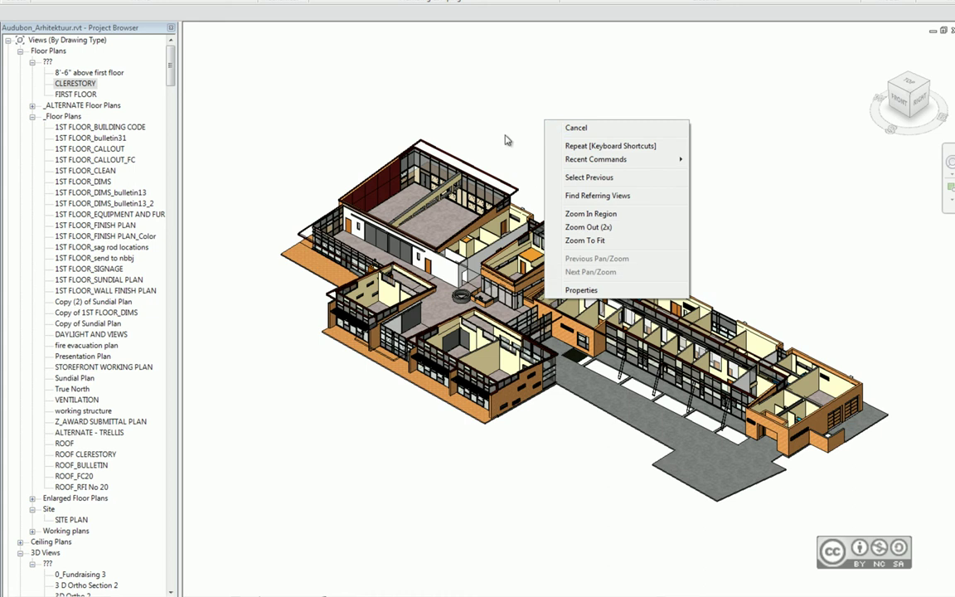
{"action": "left_click", "coordinate": [581, 289]}
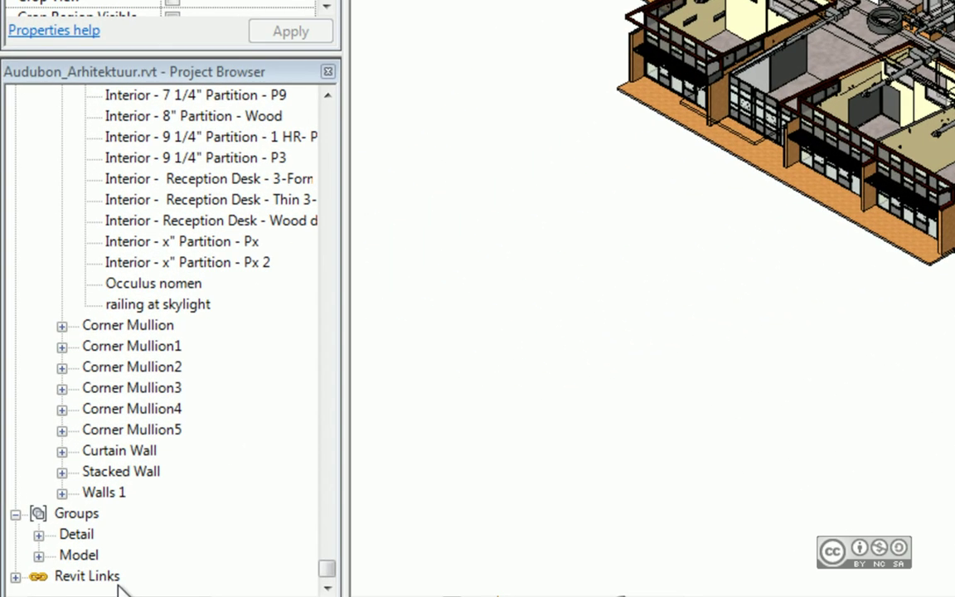
- Expand Revit Links in the Project Browser and reload the linked Audubon_MEP.rvt model
{"action": "left_click", "coordinate": [15, 576]}
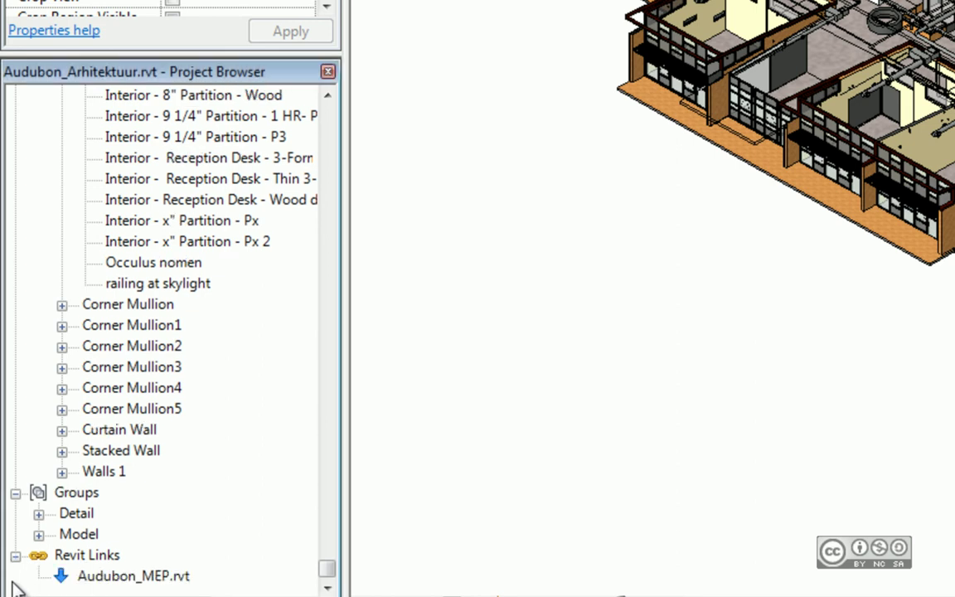
{"action": "right_click", "coordinate": [162, 581]}
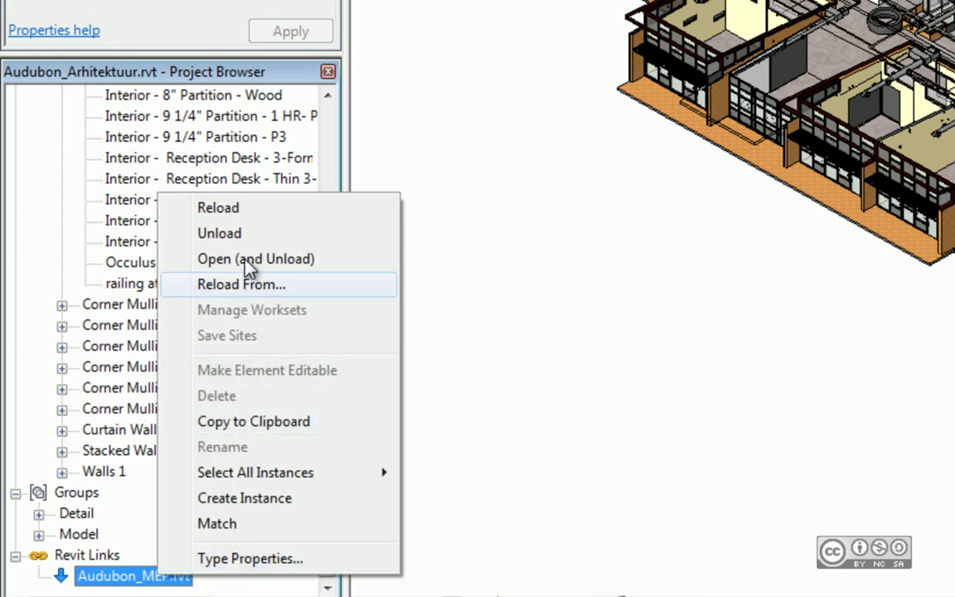
{"action": "left_click", "coordinate": [348, 498]}
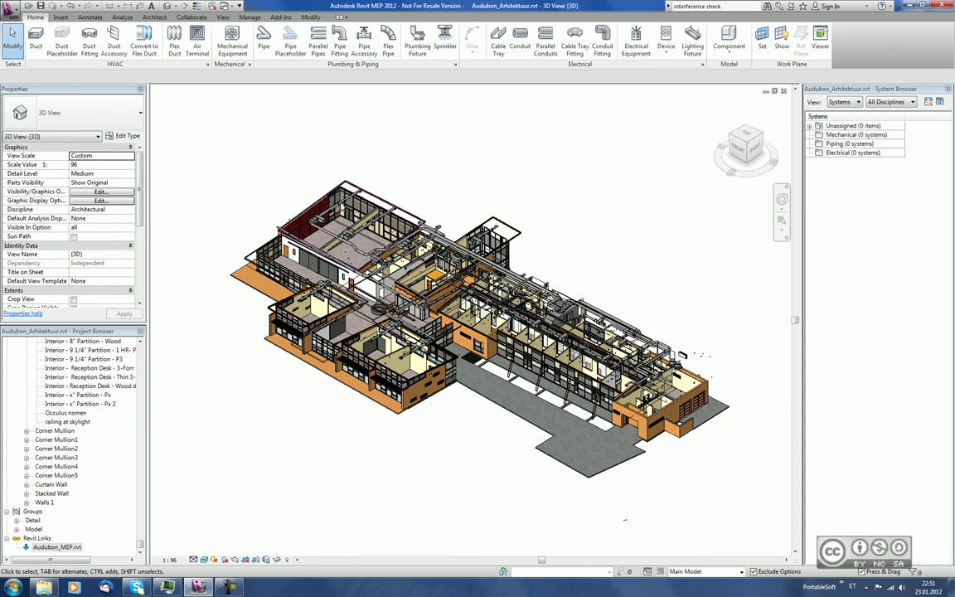
- Start the Split Face command with SF, then cancel it
{"action": "key", "text": "s"}
{"action": "key", "text": "f"}
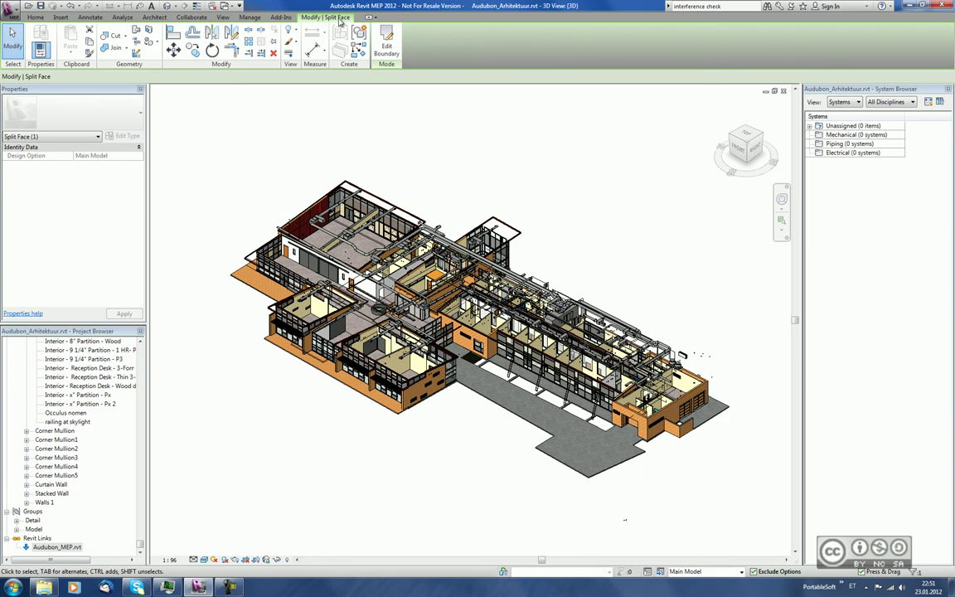
{"action": "left_click", "coordinate": [427, 160]}
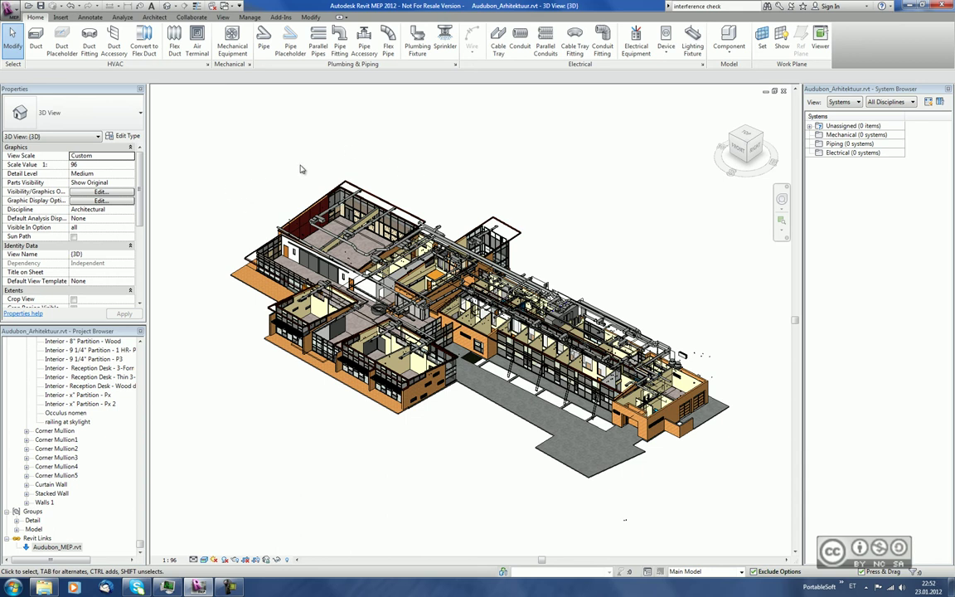
- Open and close Options from the Application menu, then display the Manage ribbon
{"action": "left_click", "coordinate": [11, 12]}
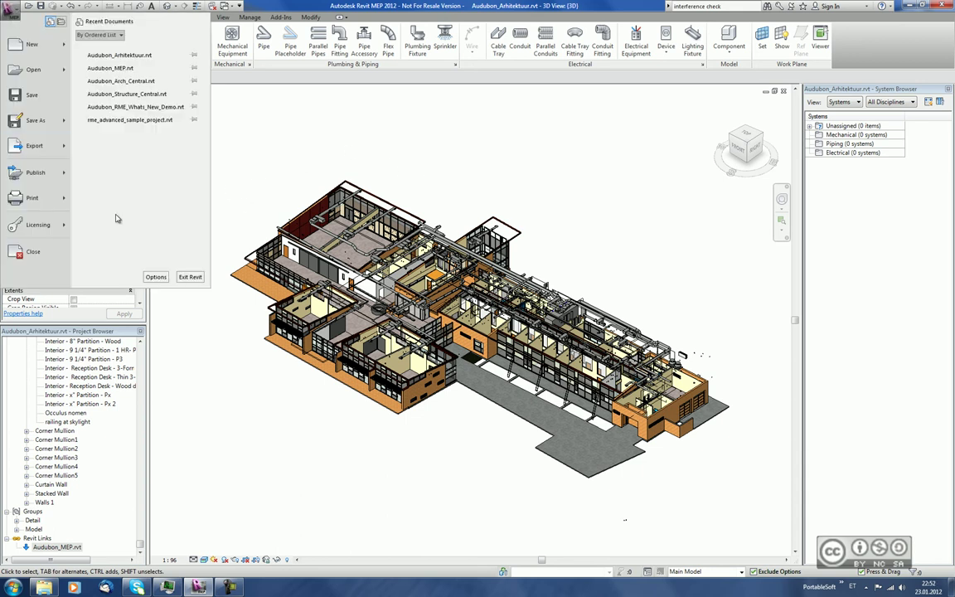
{"action": "left_click", "coordinate": [157, 277]}
{"action": "key", "text": "Escape"}
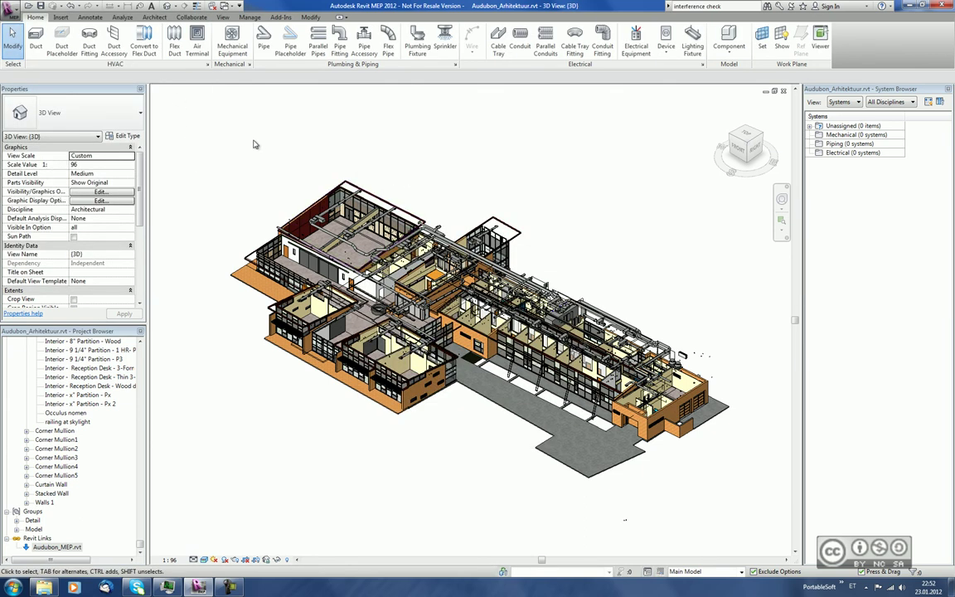
{"action": "left_click", "coordinate": [250, 16]}
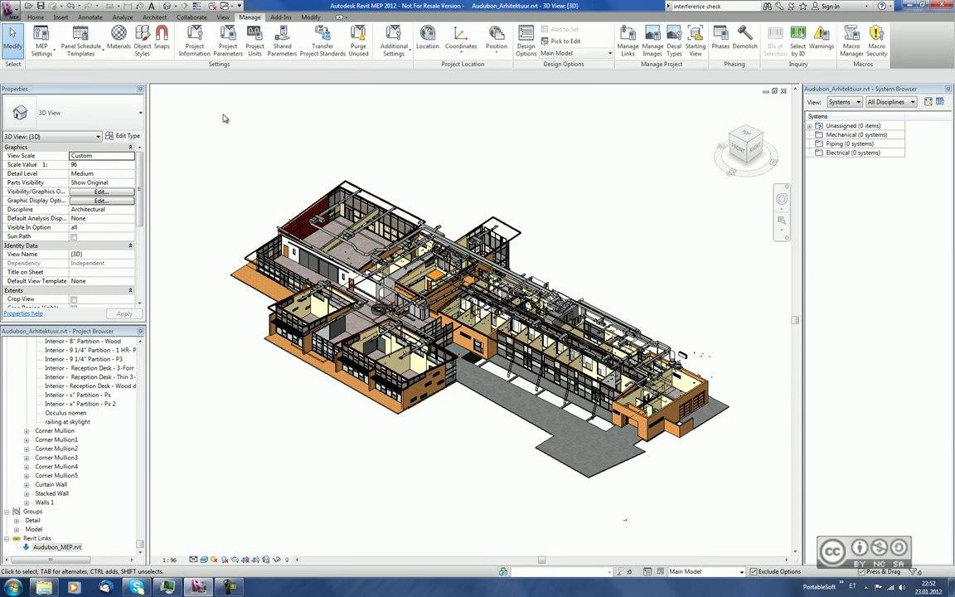